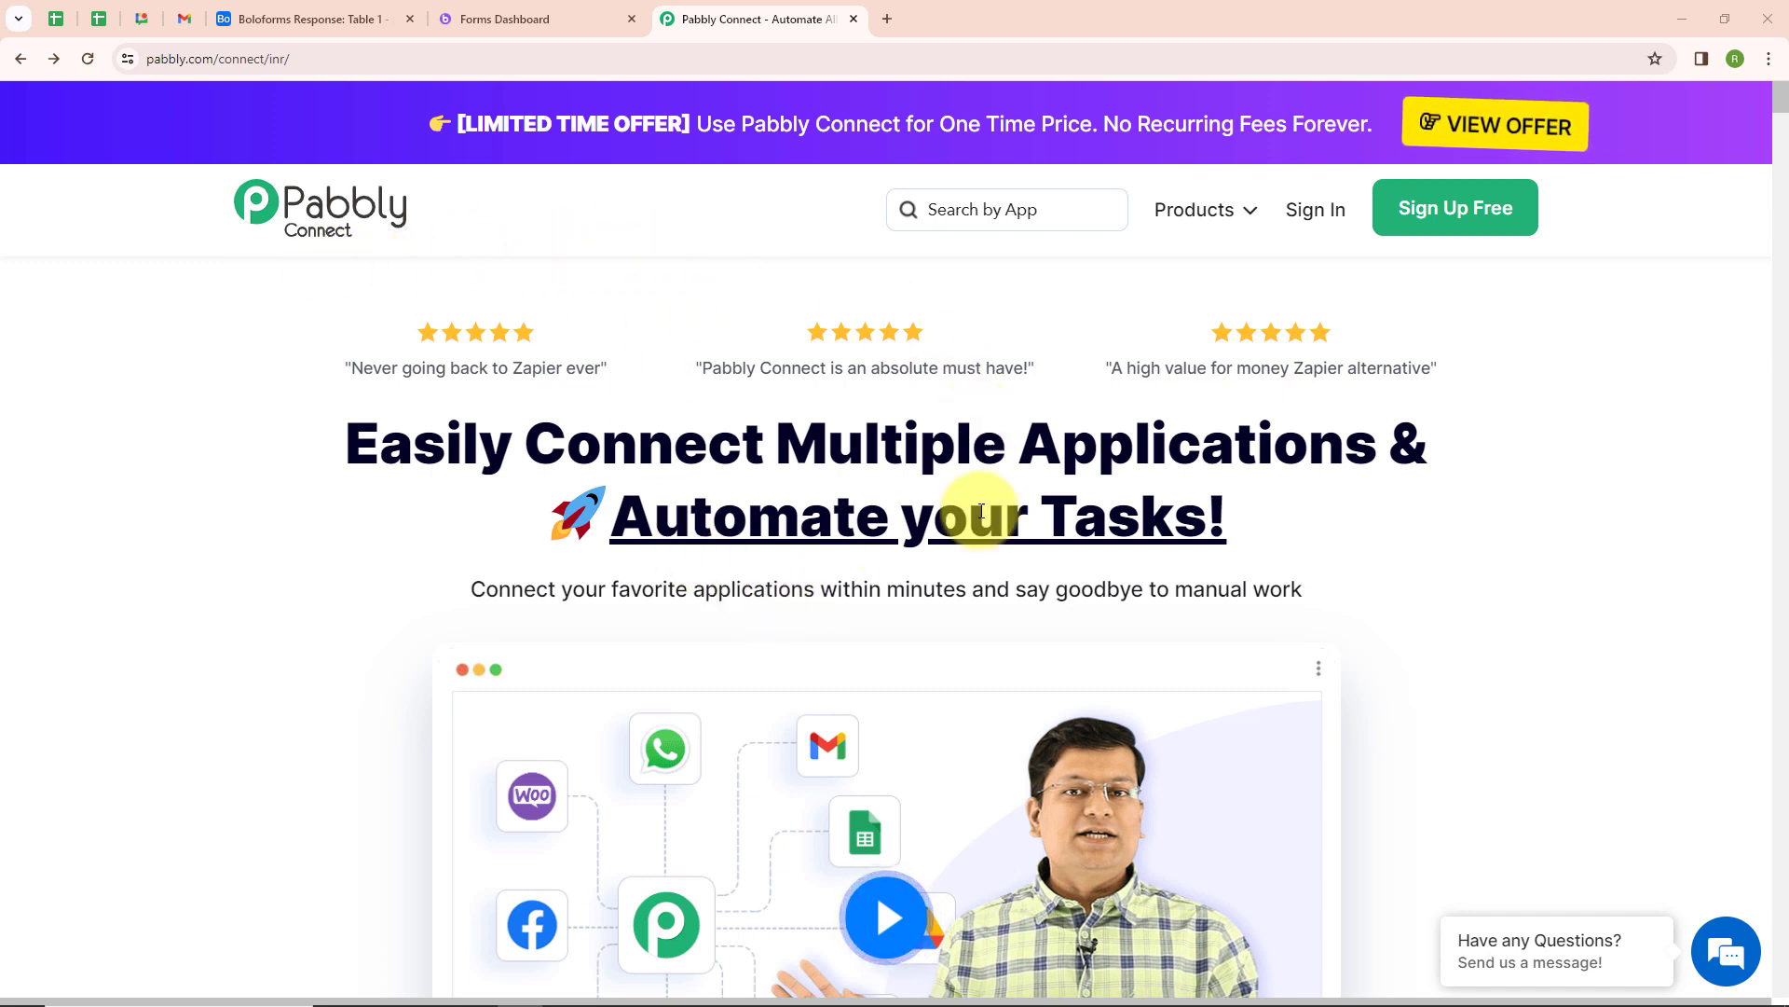
Open Pabbly Connect from the Pabbly accounts apps page
left_click(469, 61)
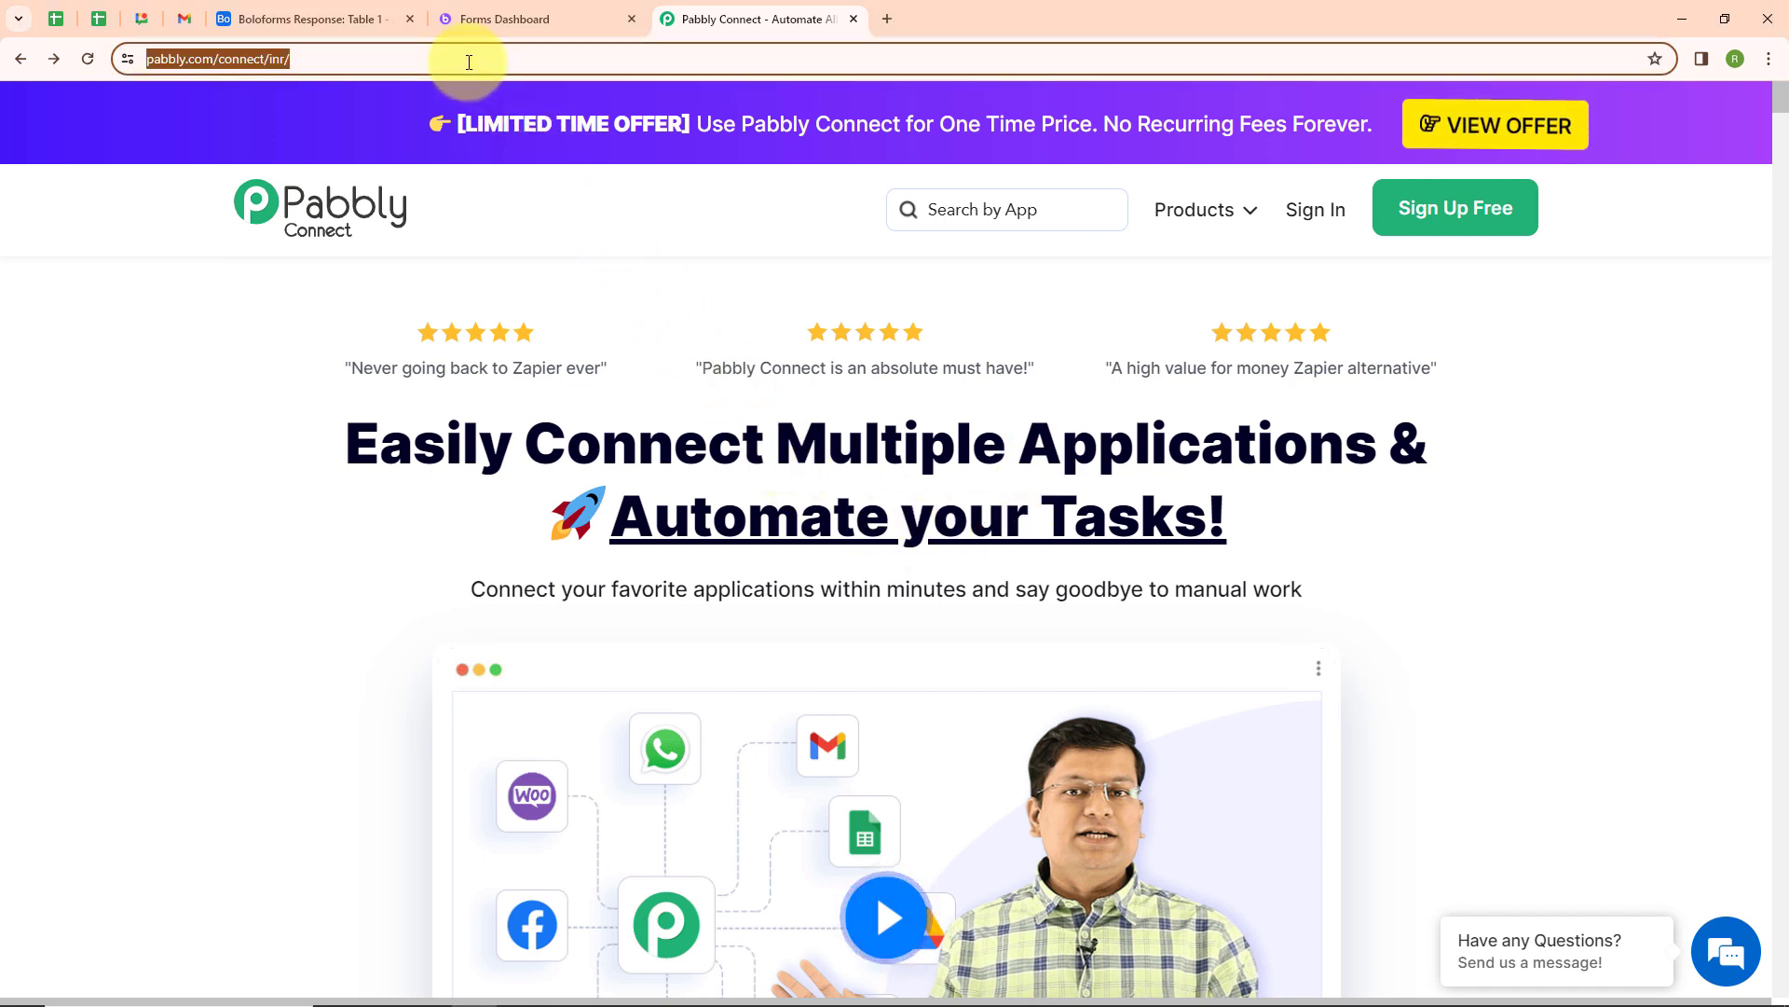
left_click(571, 220)
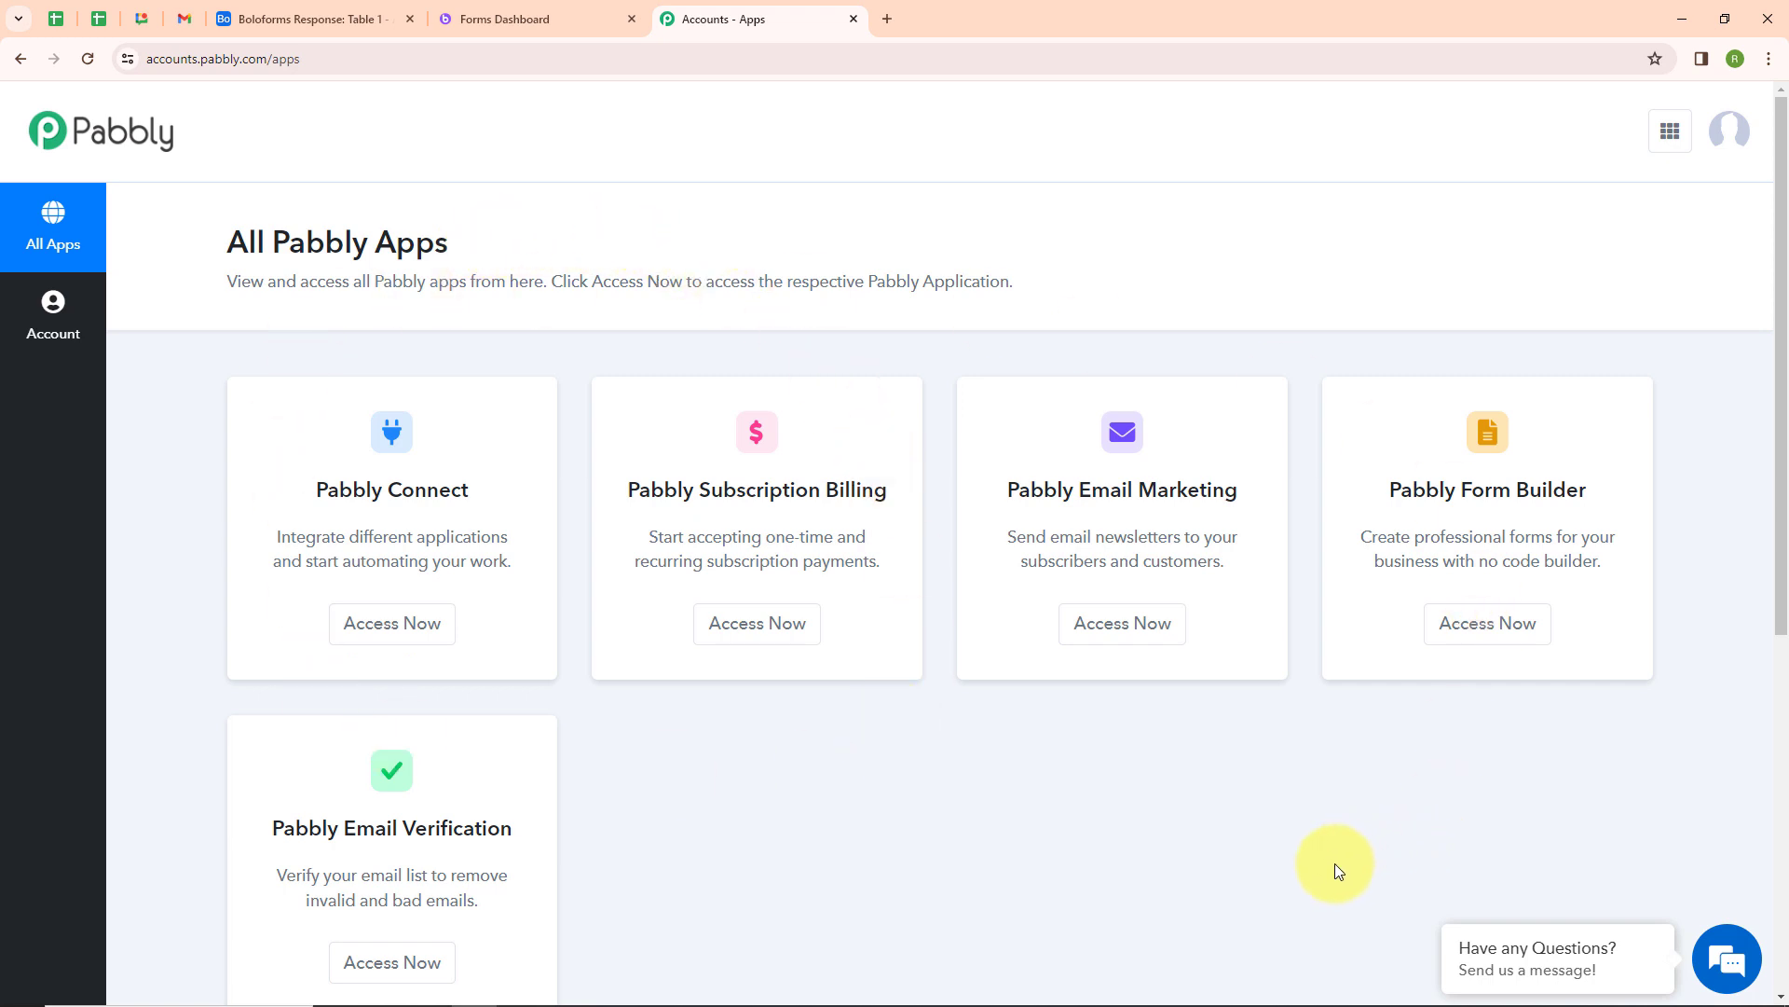
left_click(378, 624)
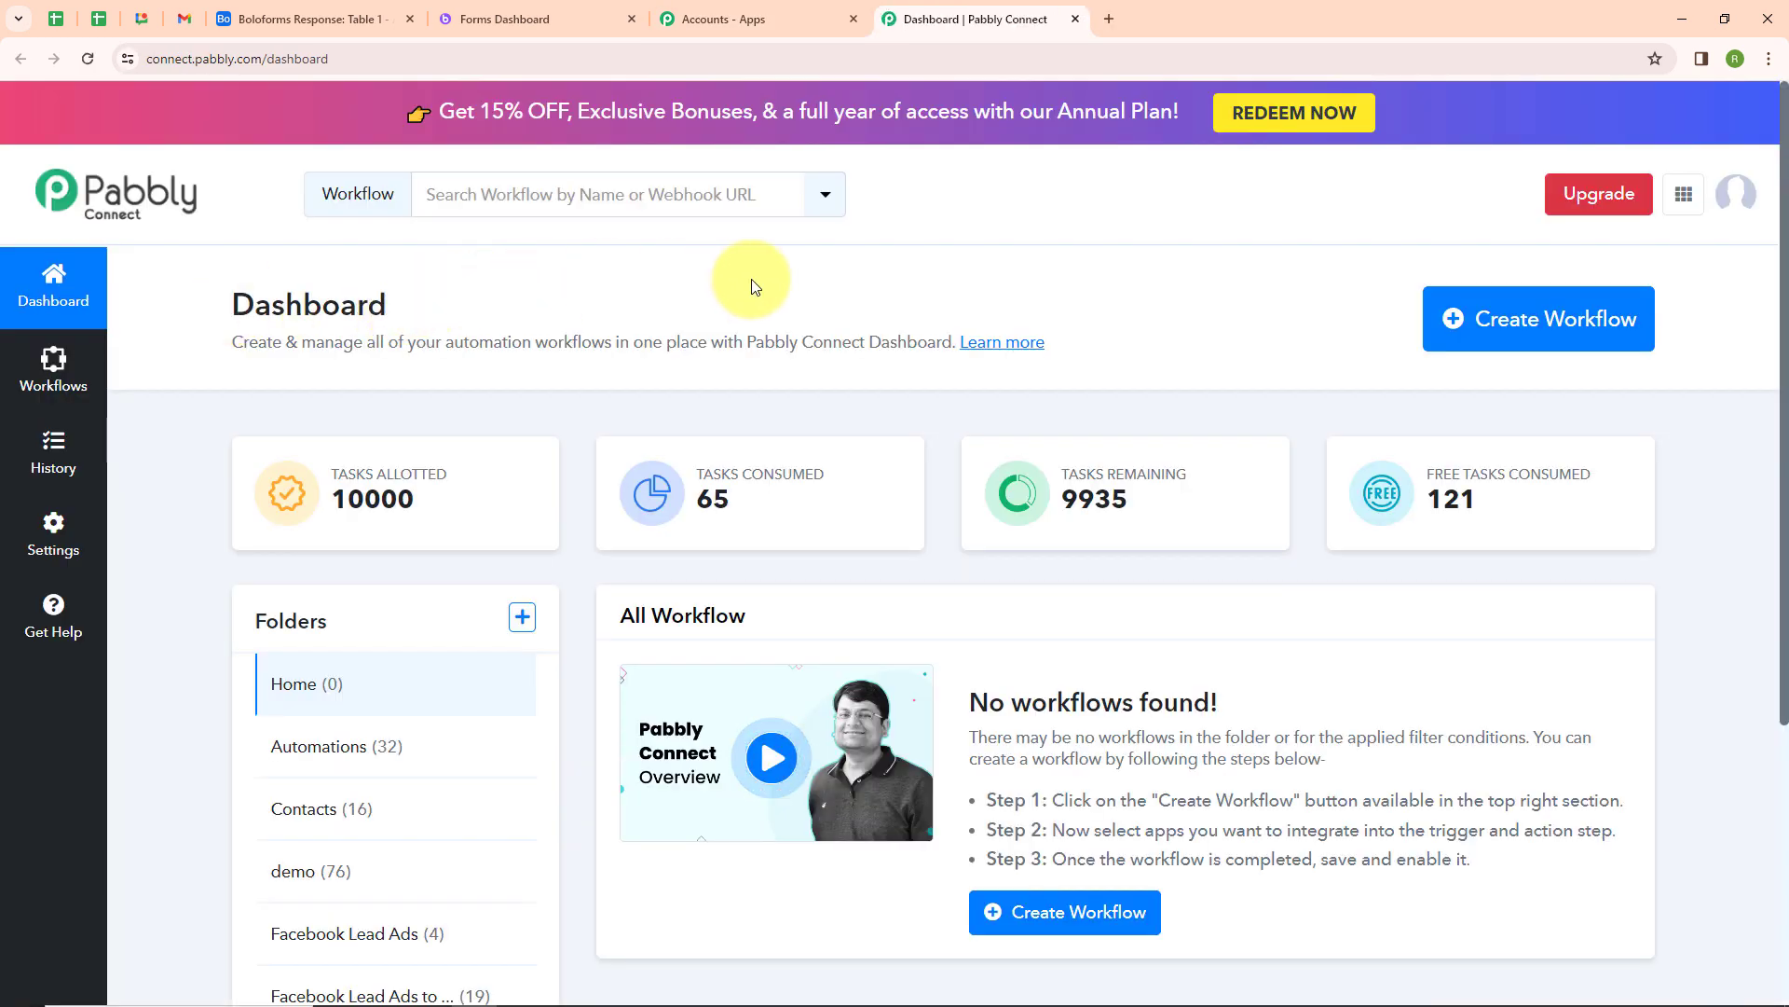
Create a workflow named "Add BoloForms Form Responses to Airtable Records" in the Automations folder
left_click(1548, 322)
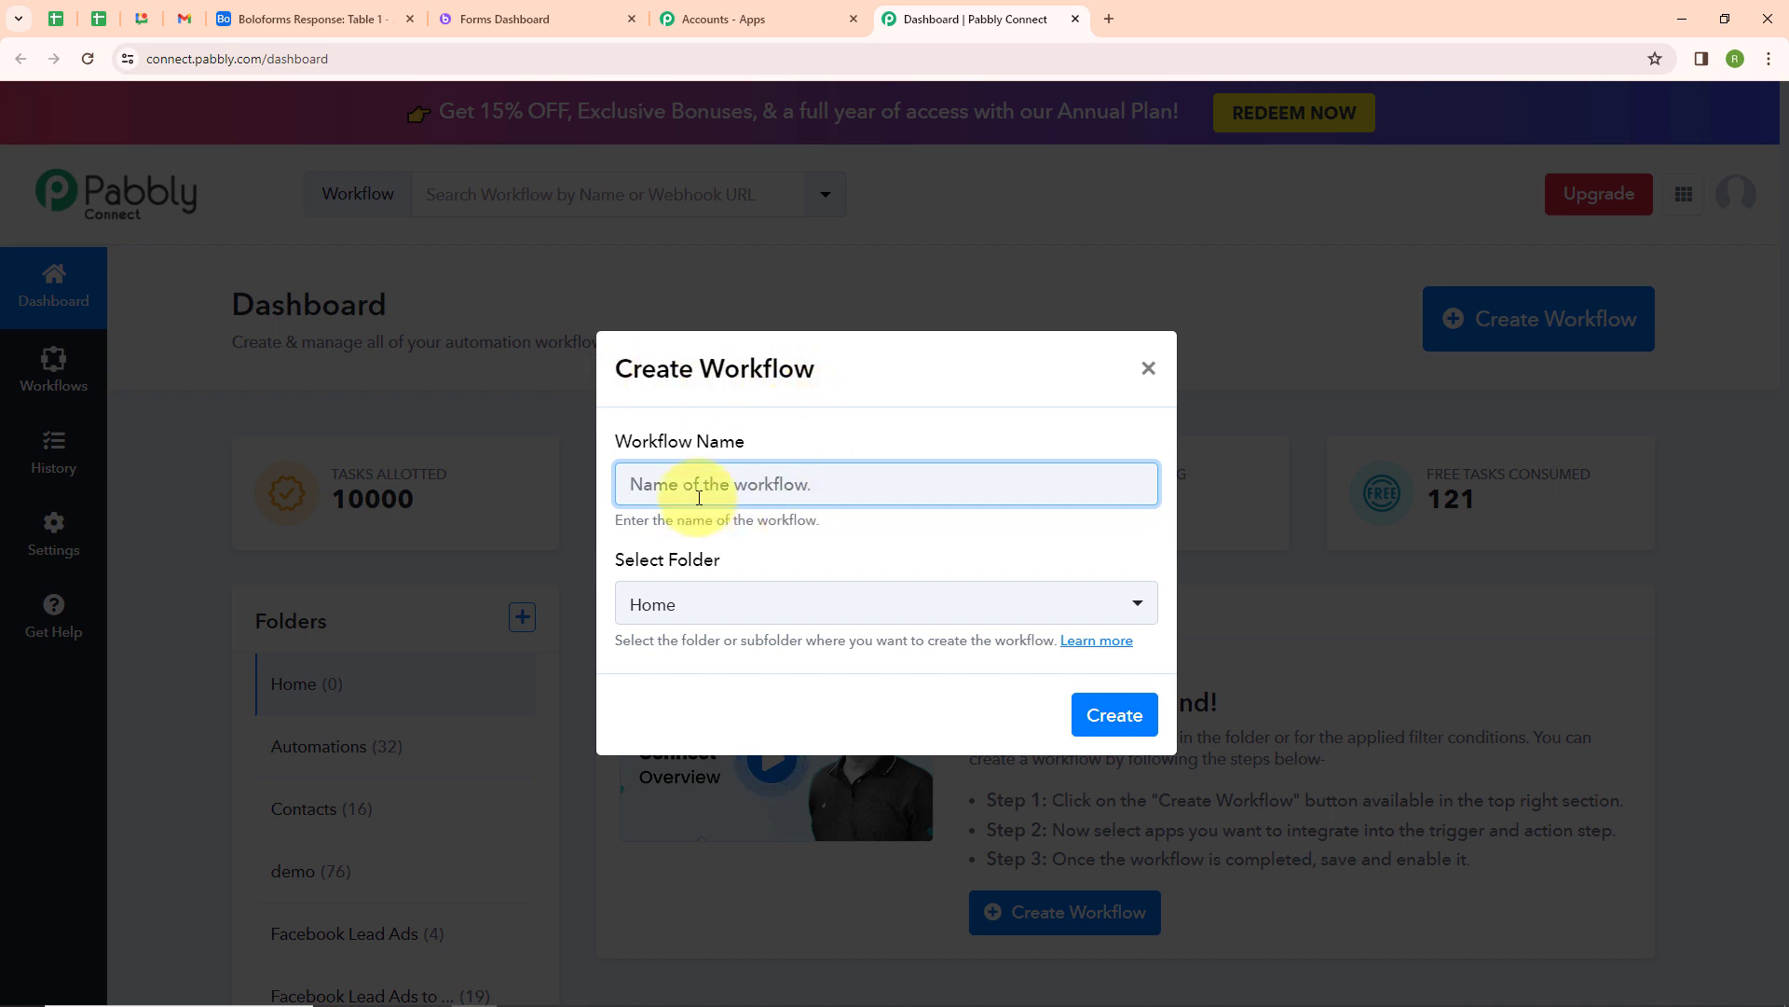
type("Add BoloForms Form Responses to Airtable Records")
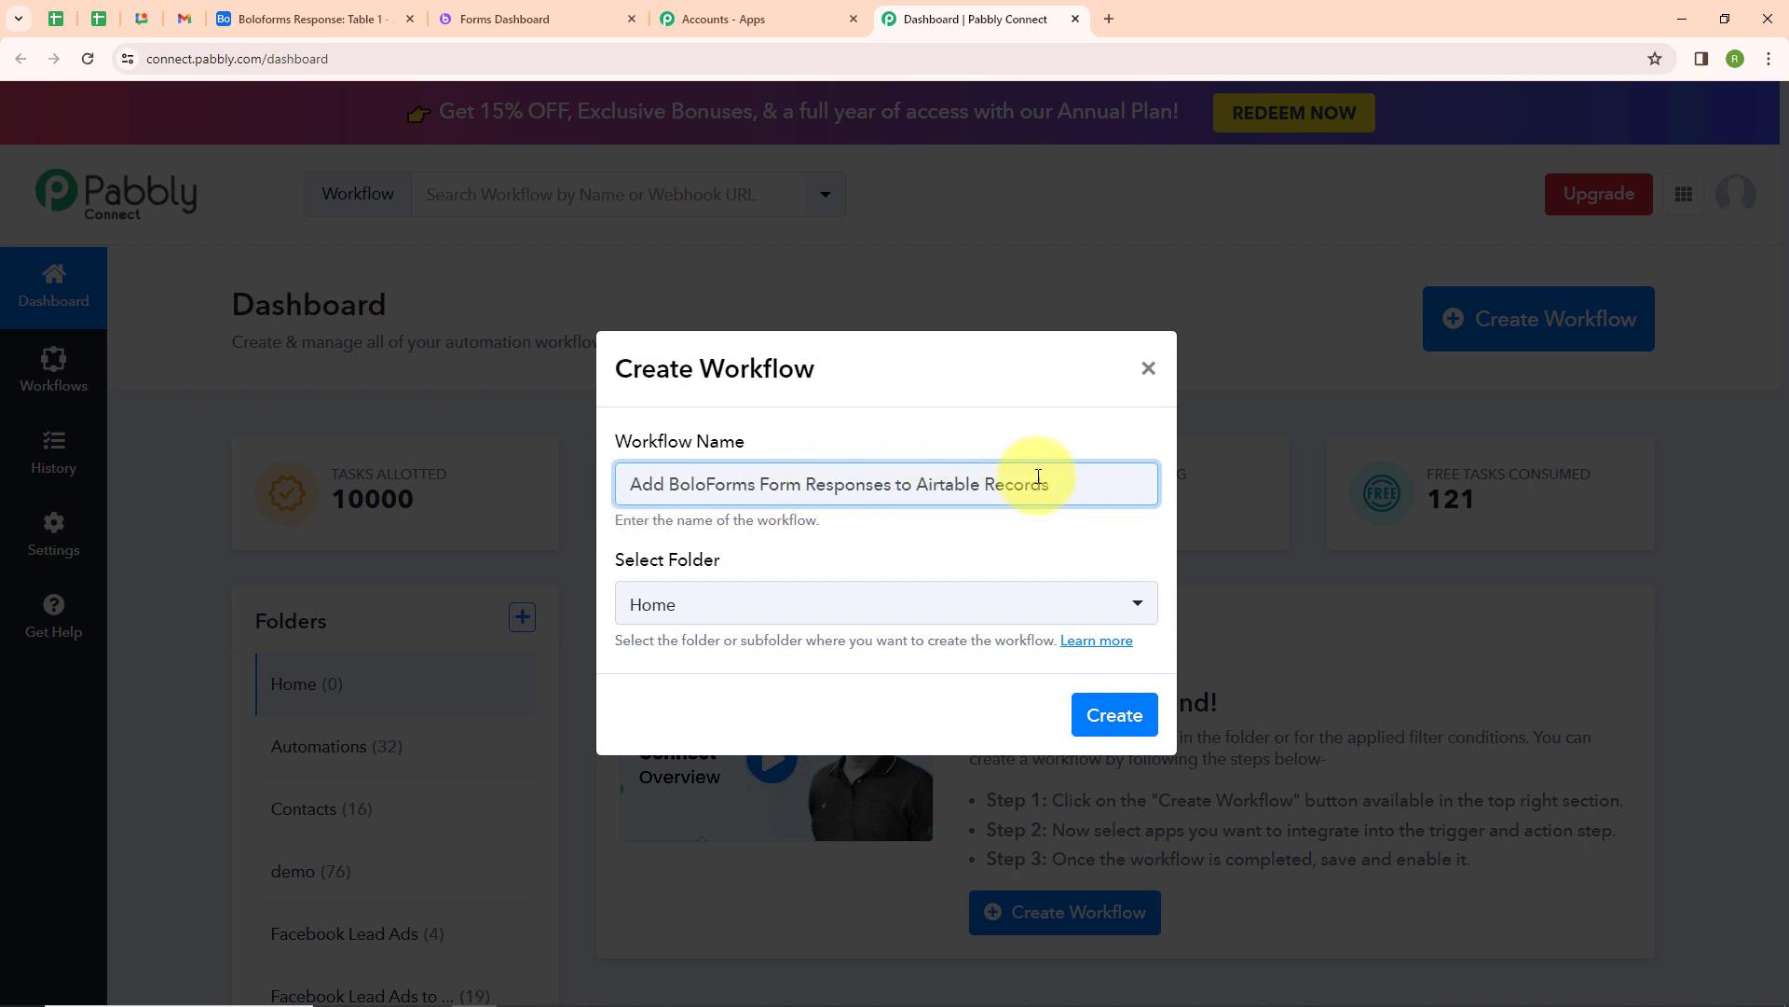
left_click(810, 610)
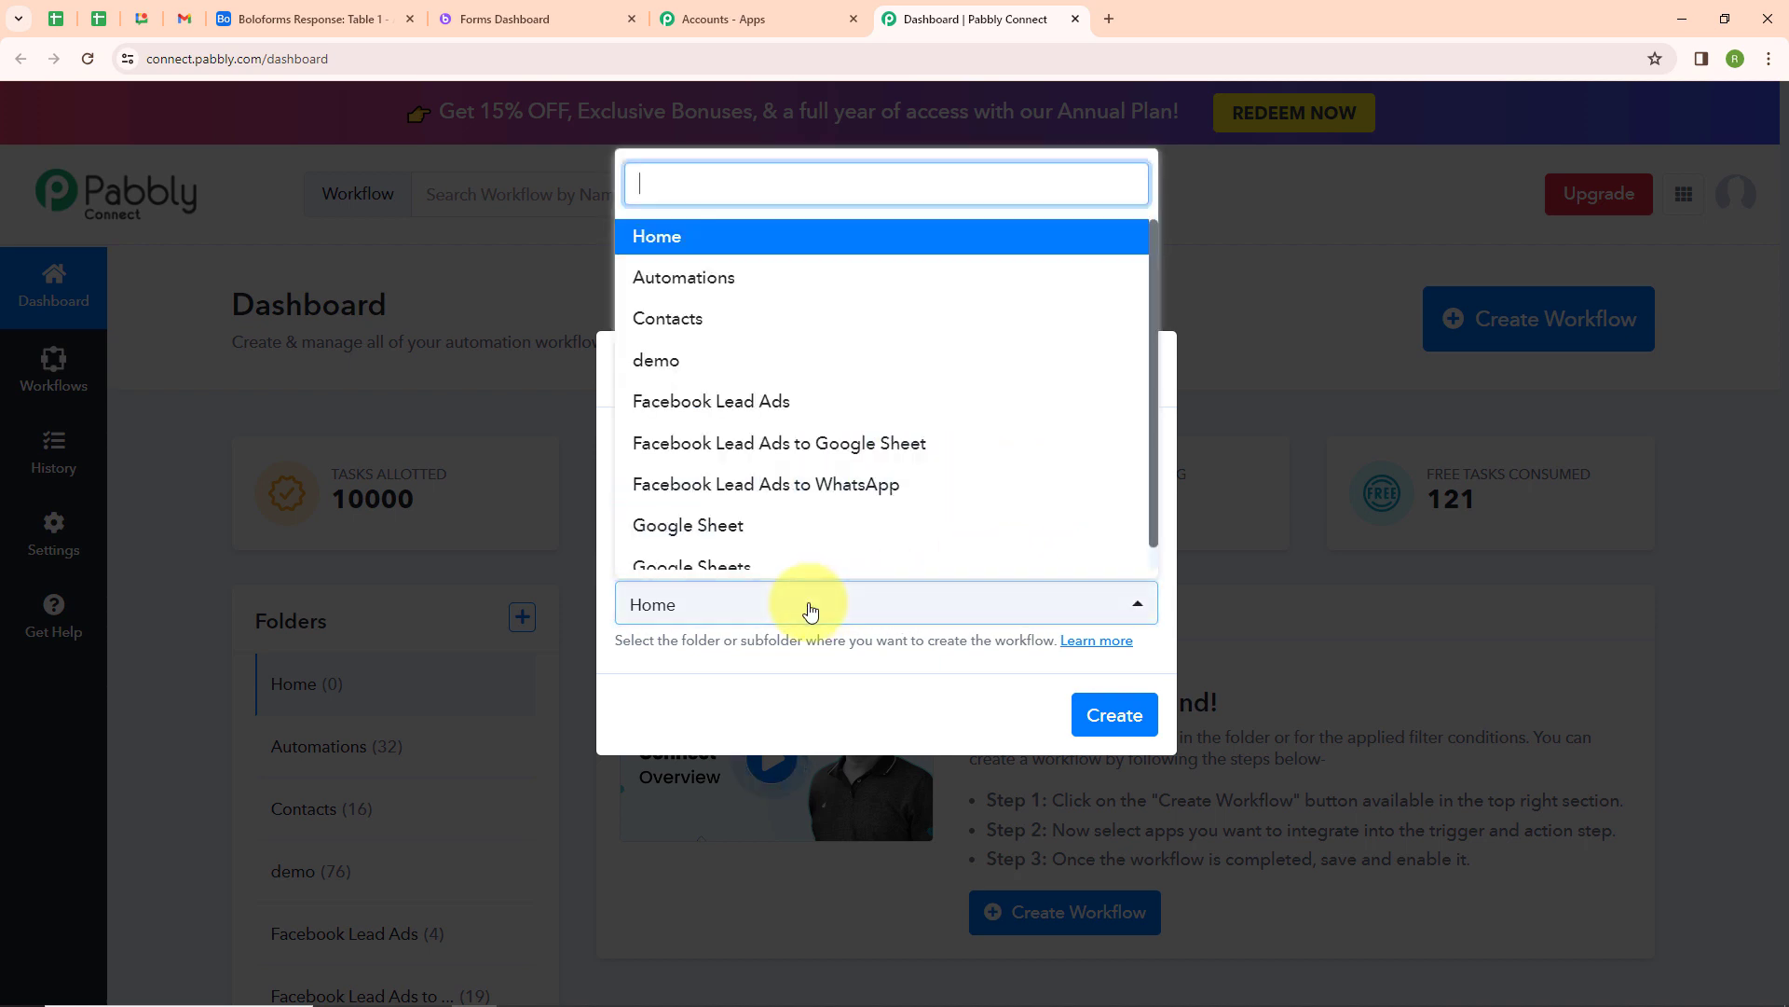
left_click(748, 295)
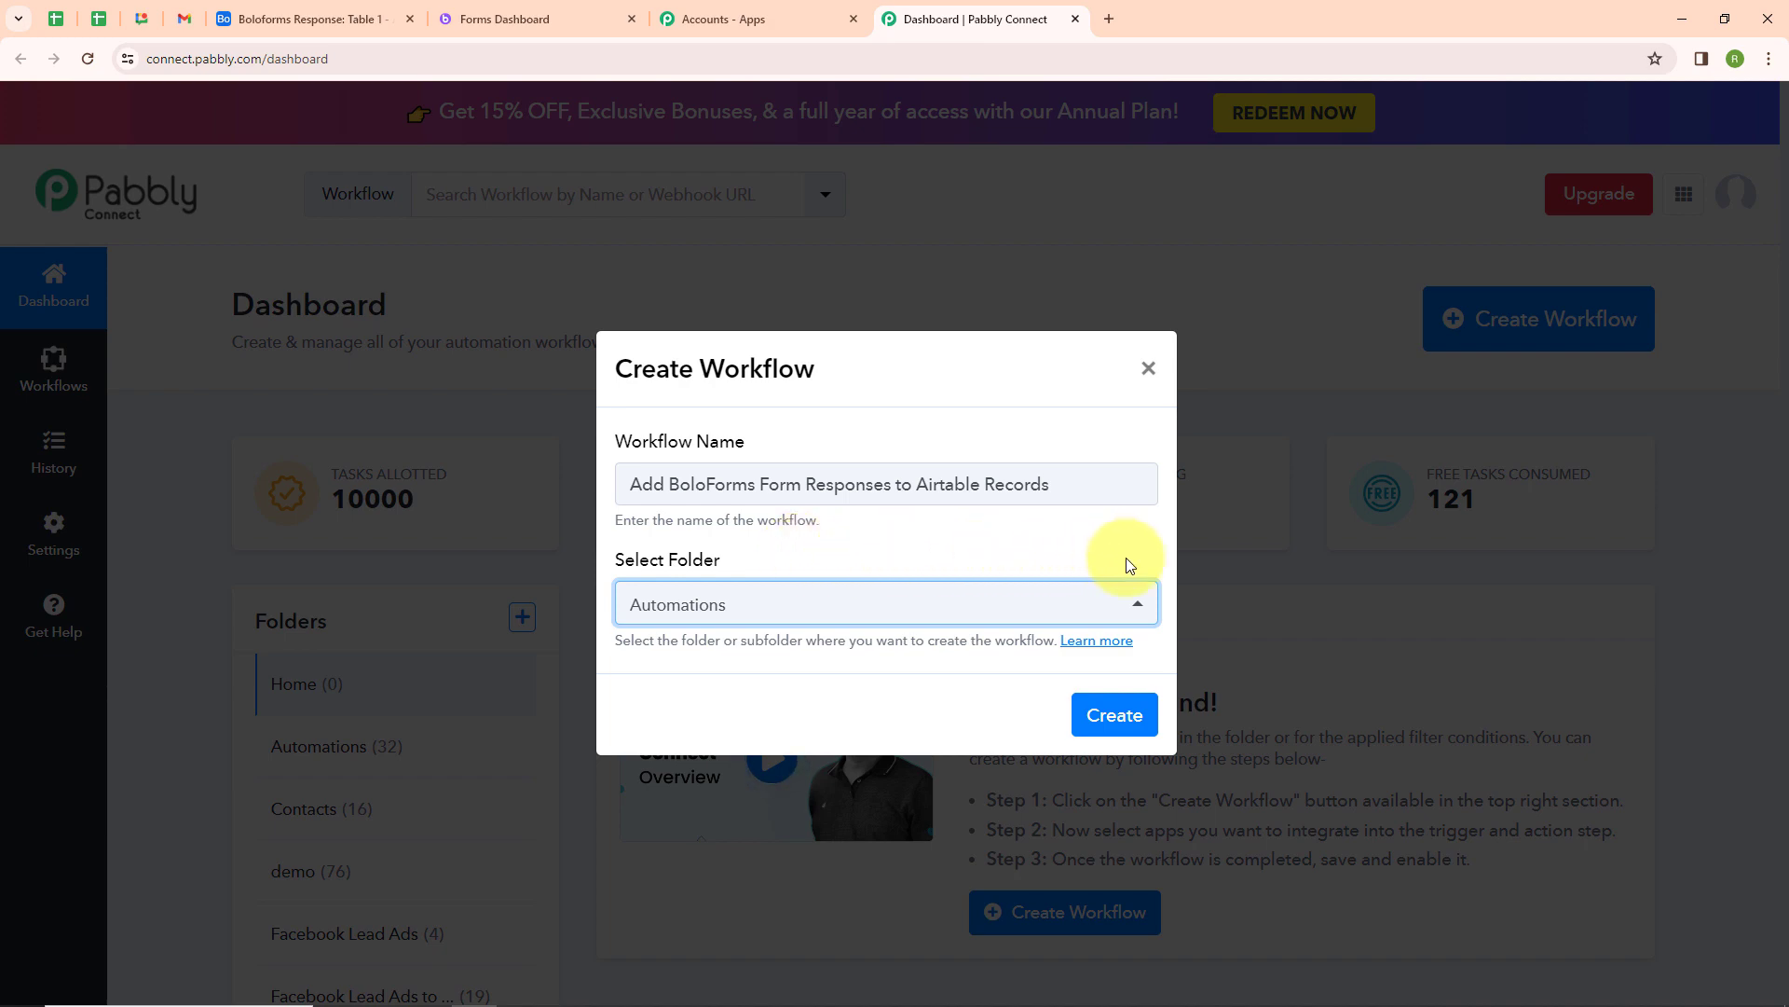
left_click(1115, 716)
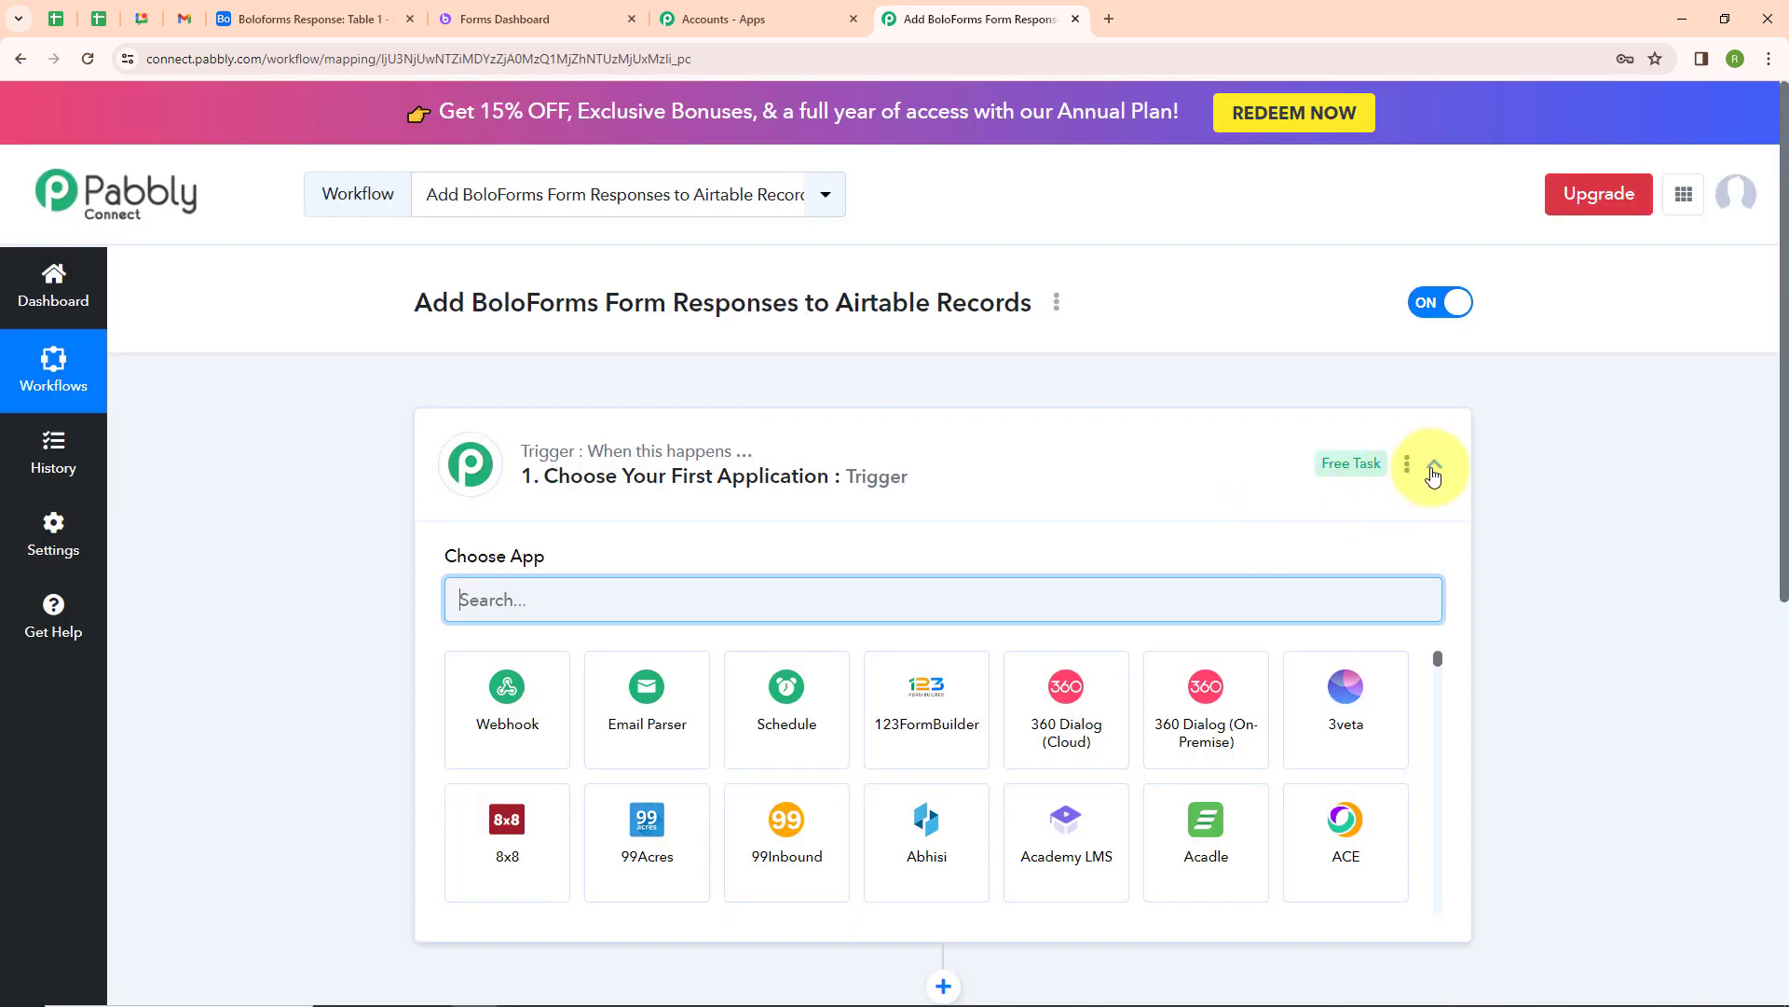
Set the workflow trigger to the BoloForms app with the New Form Response event
left_click(1433, 465)
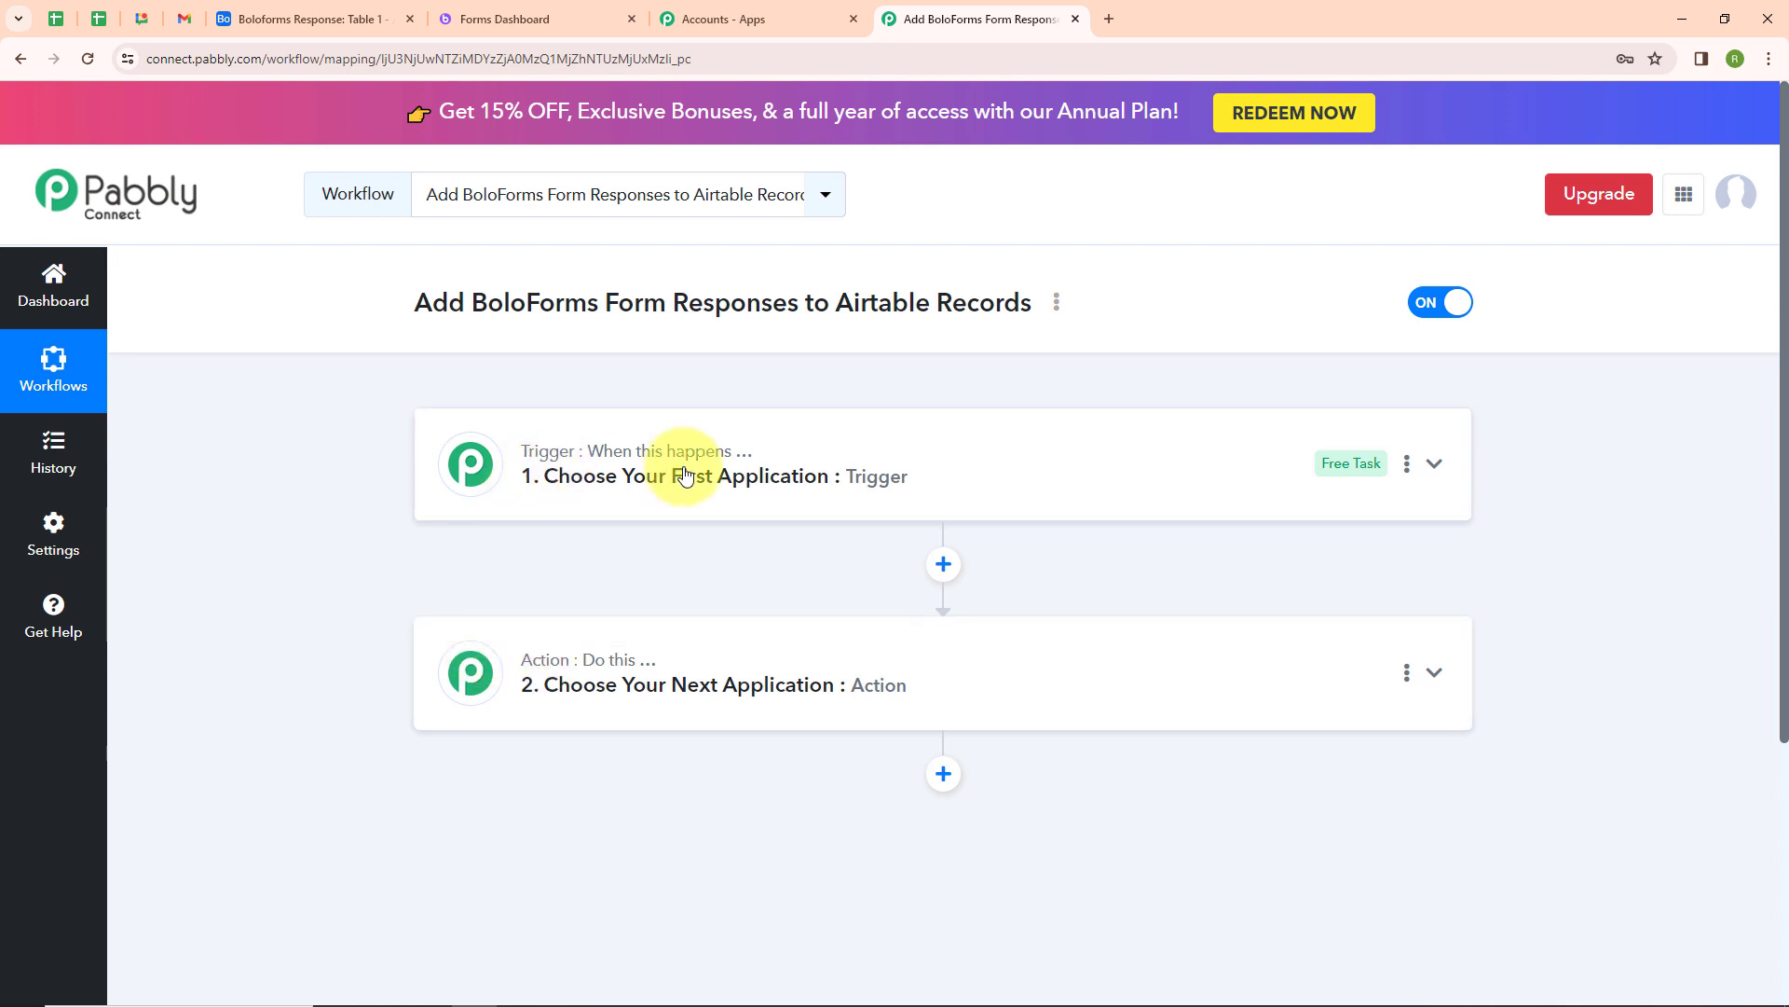
mouse_move(596, 663)
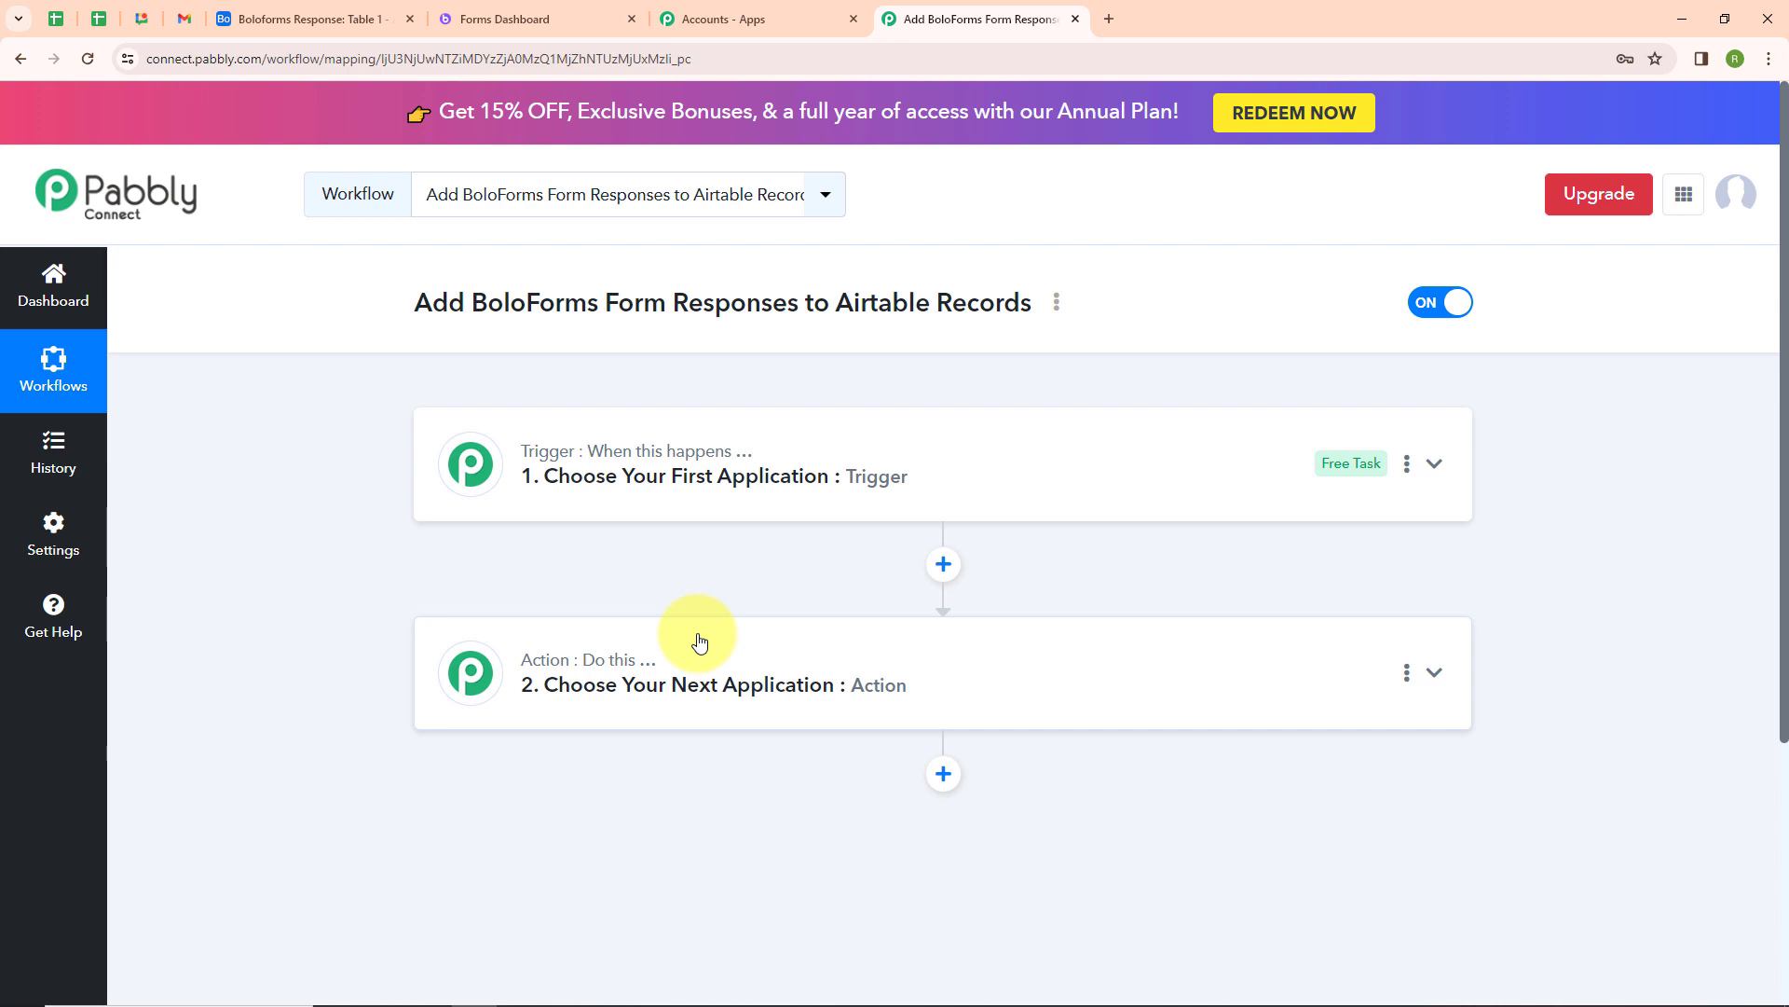
left_click(1441, 464)
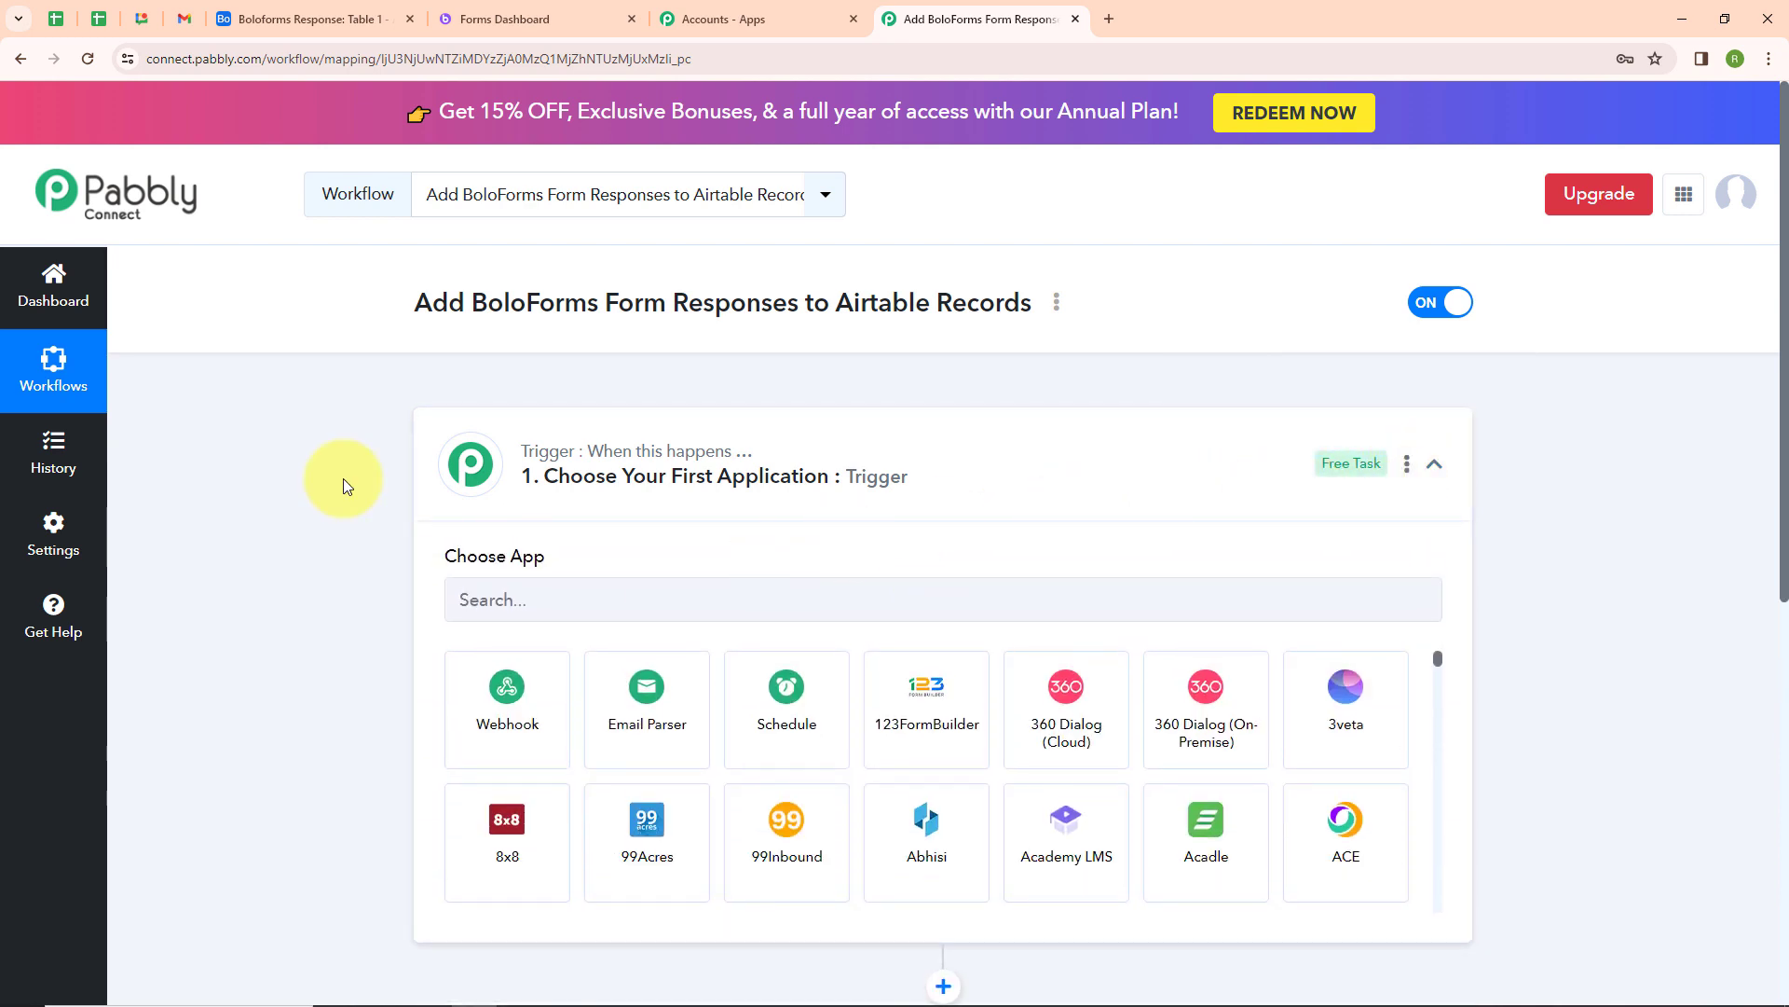
left_click(594, 589)
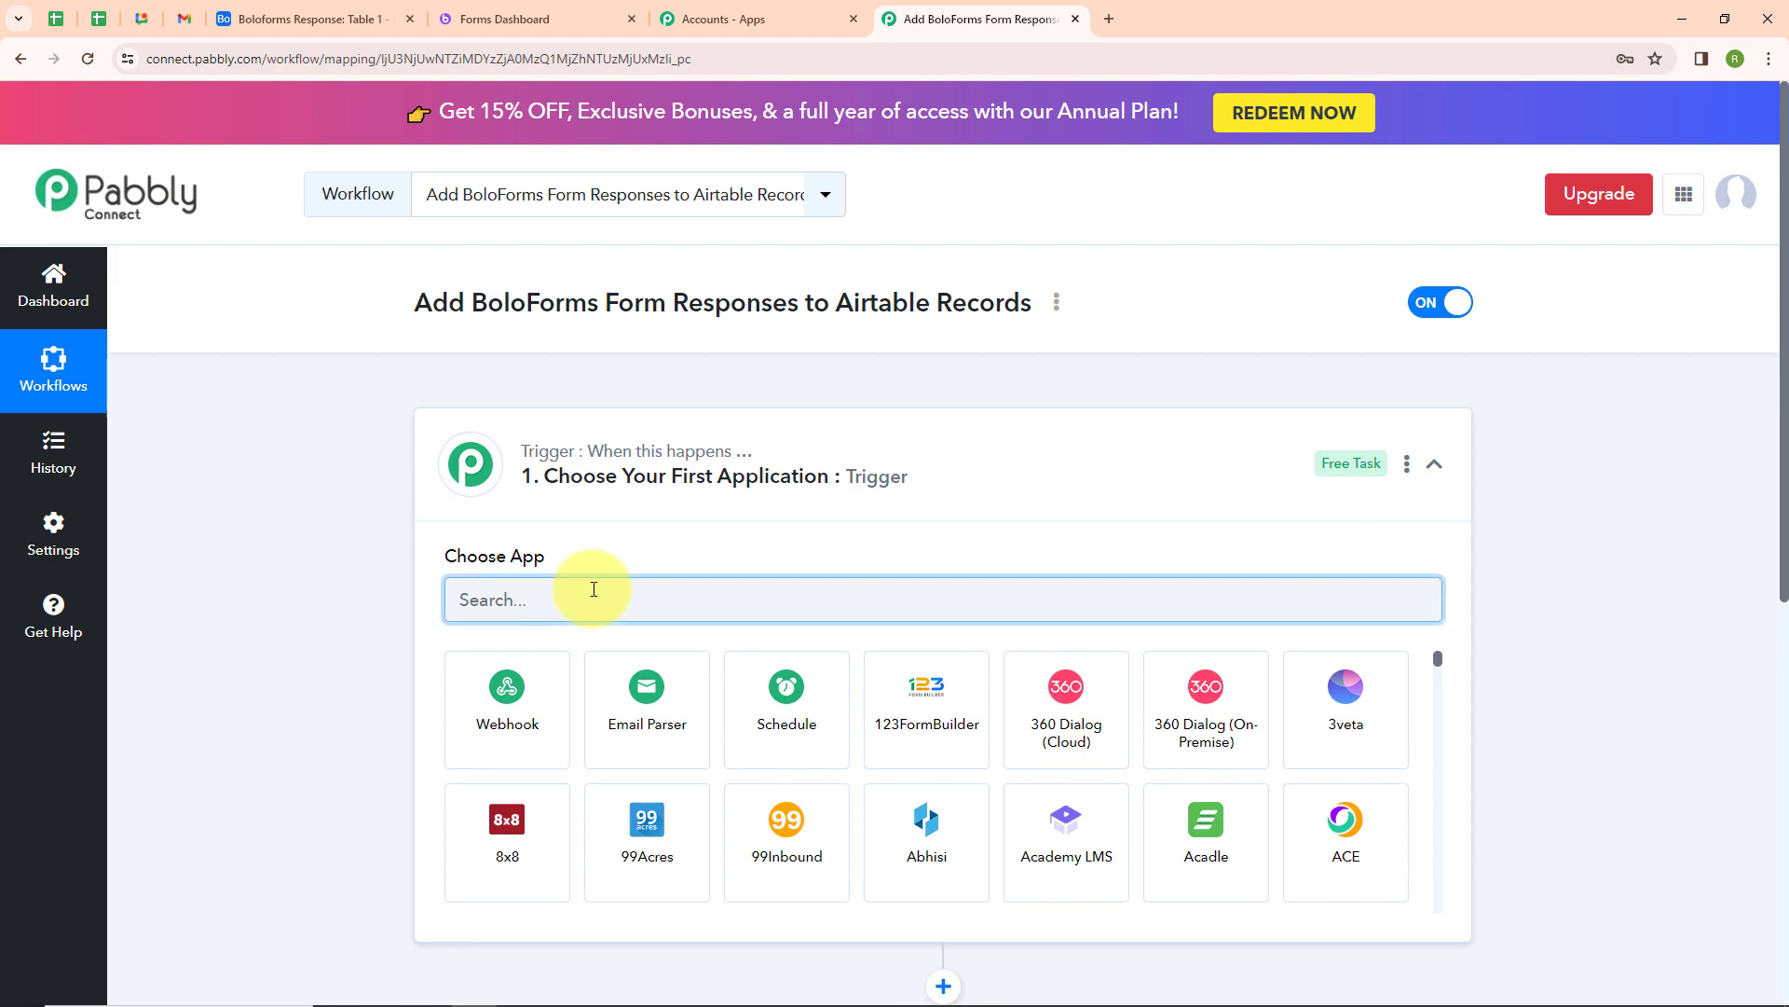
type("Bolo")
left_click(494, 687)
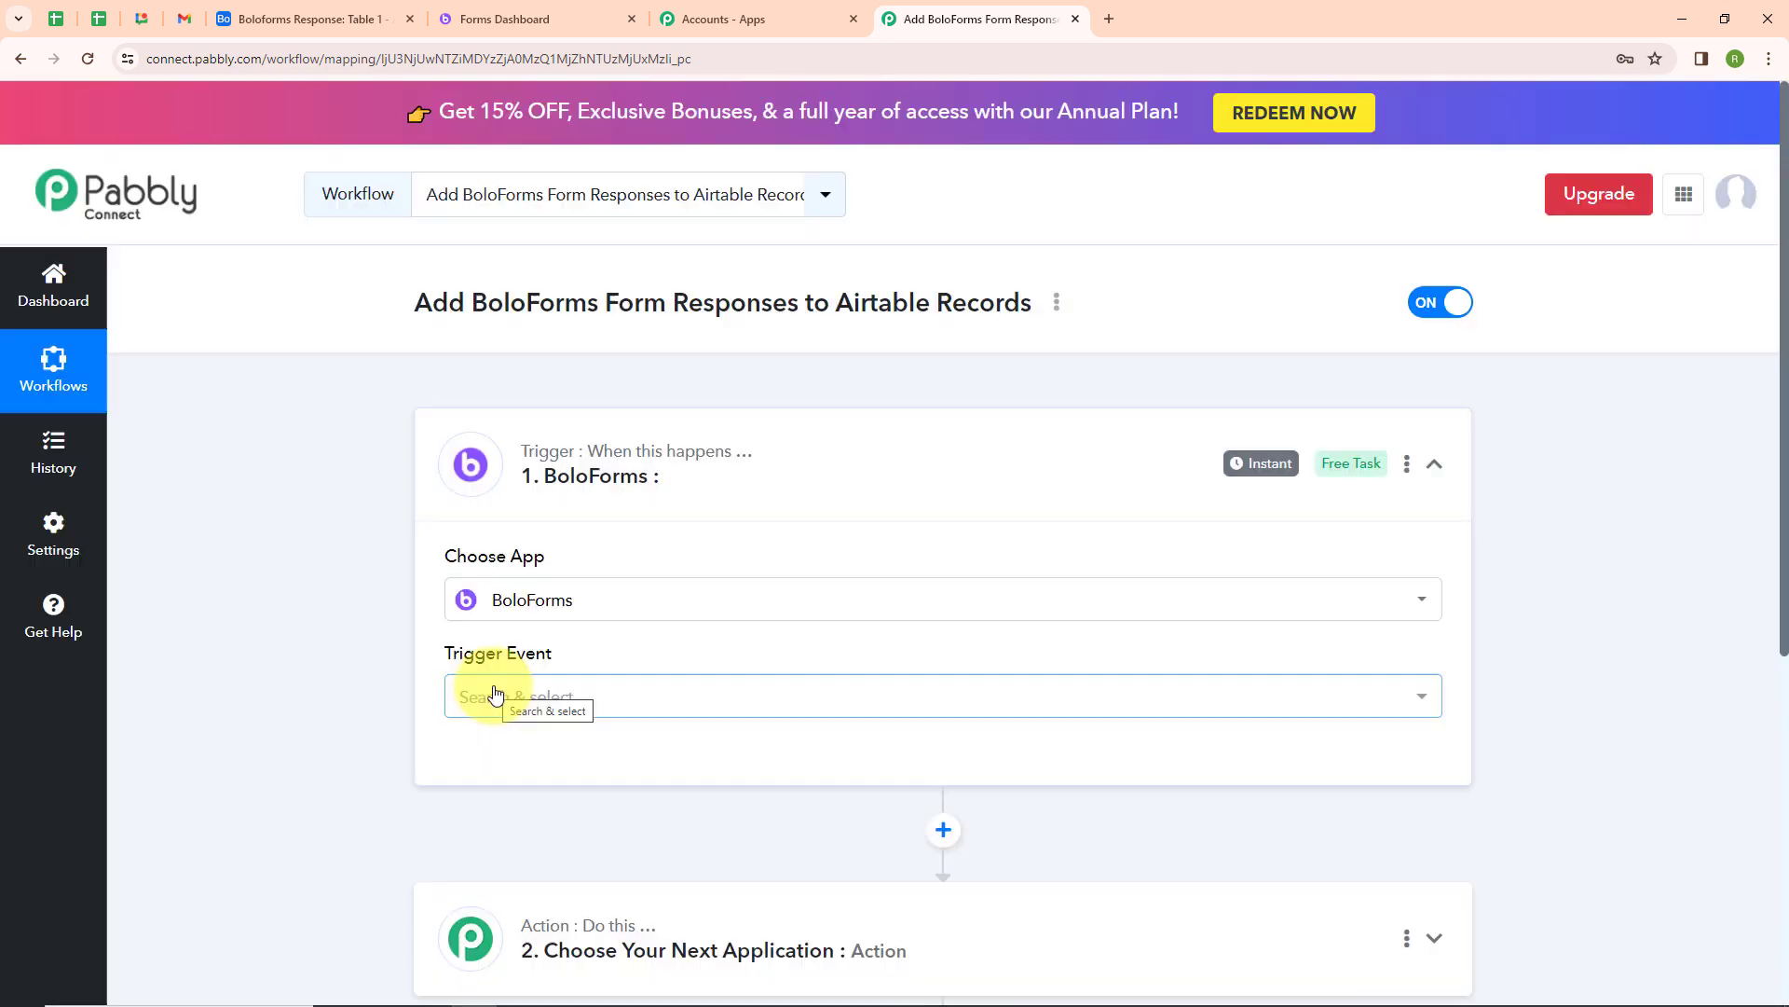
left_click(495, 695)
left_click(515, 829)
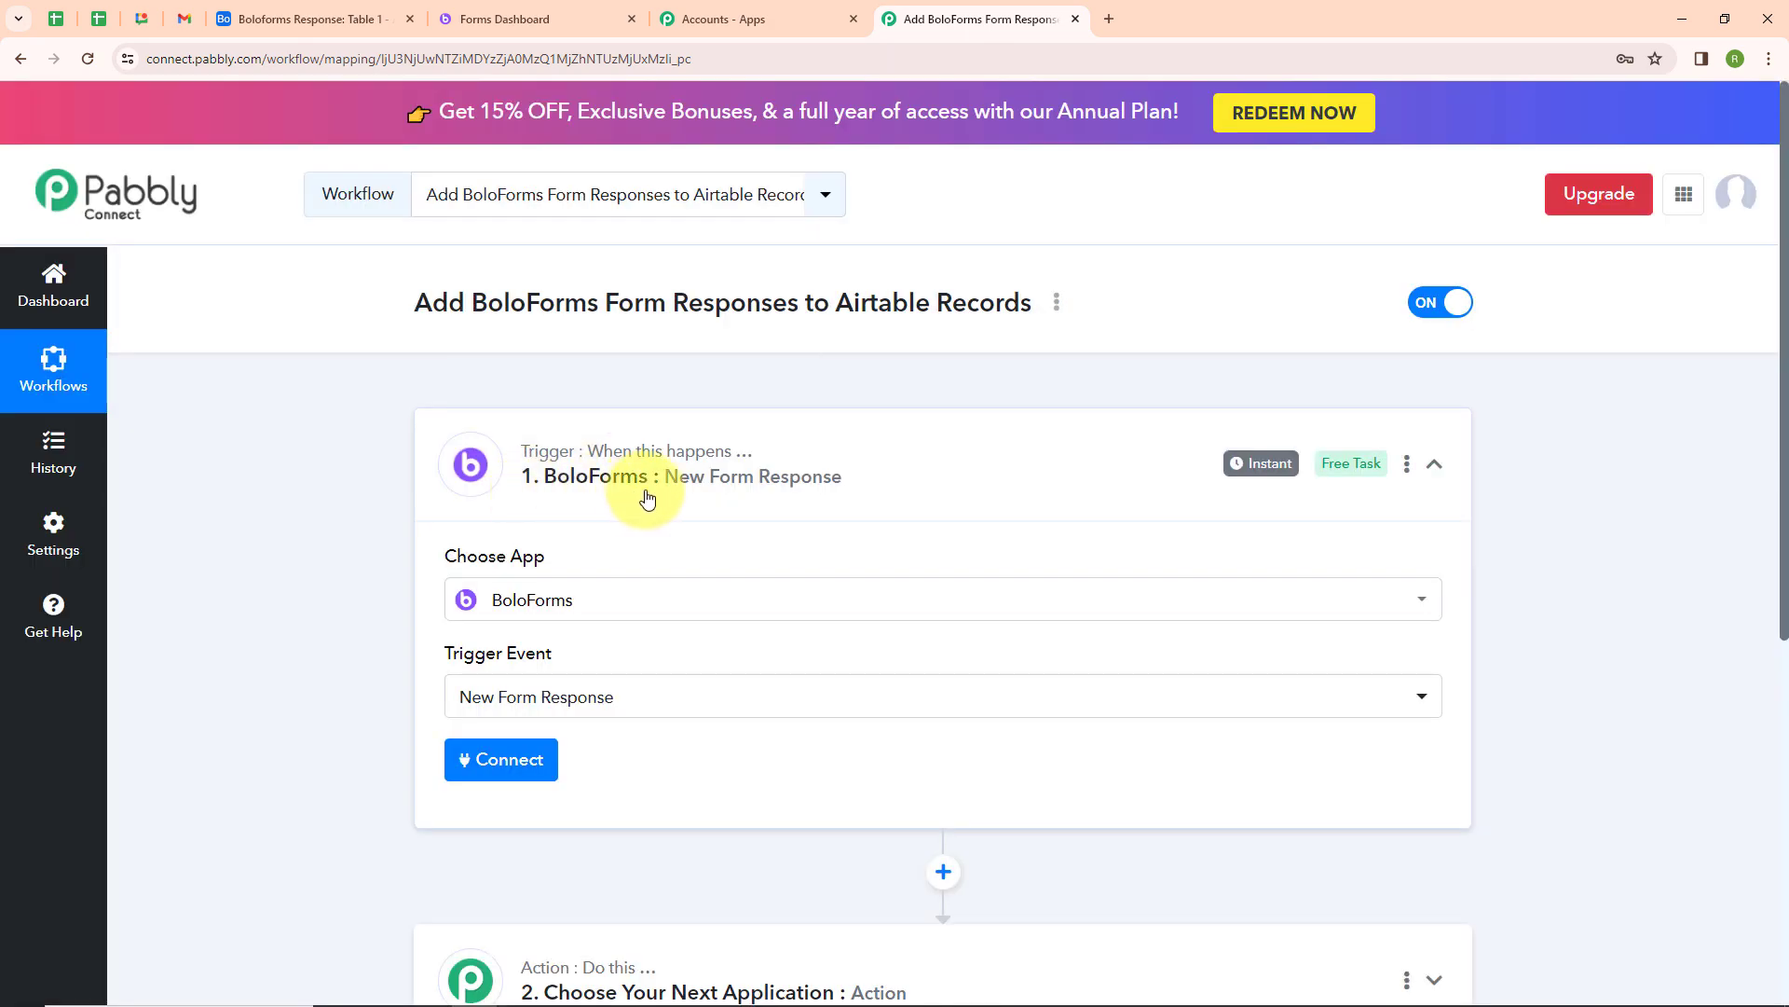
Start a new BoloForms connection, and in BoloForms' Pabbly integration settings regenerate, copy and save the API key
left_click(508, 764)
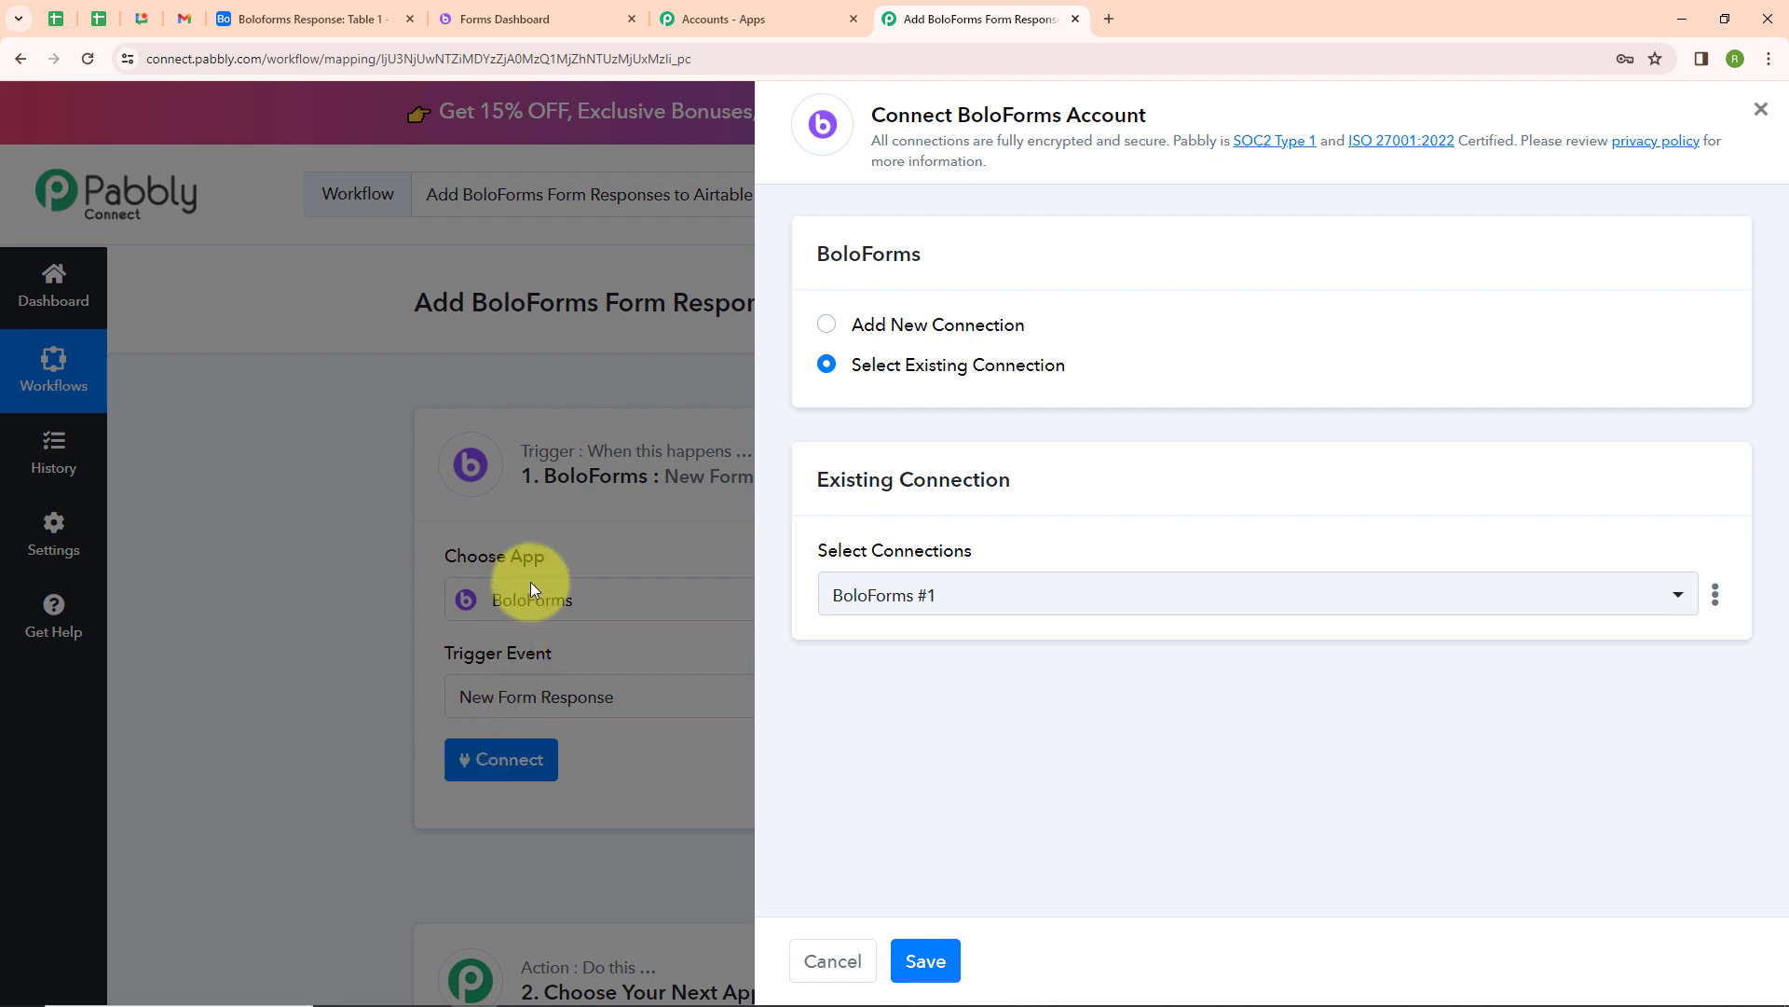
left_click(829, 326)
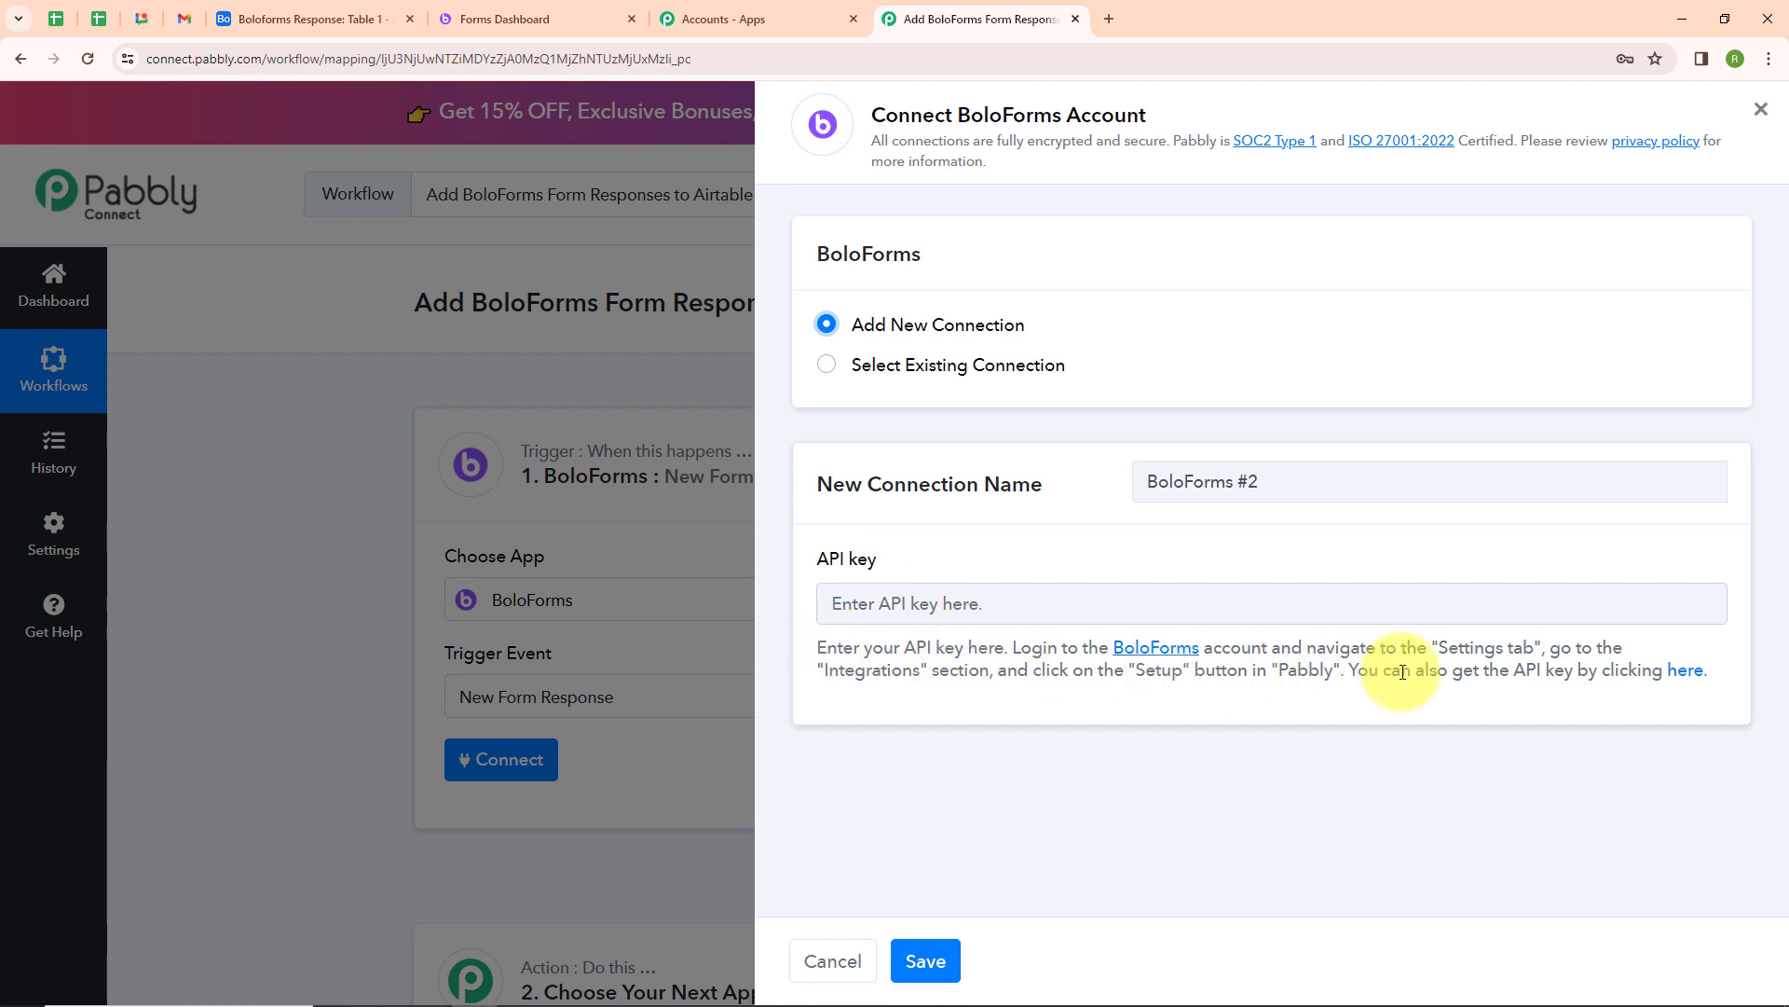
left_click(530, 25)
left_click(118, 972)
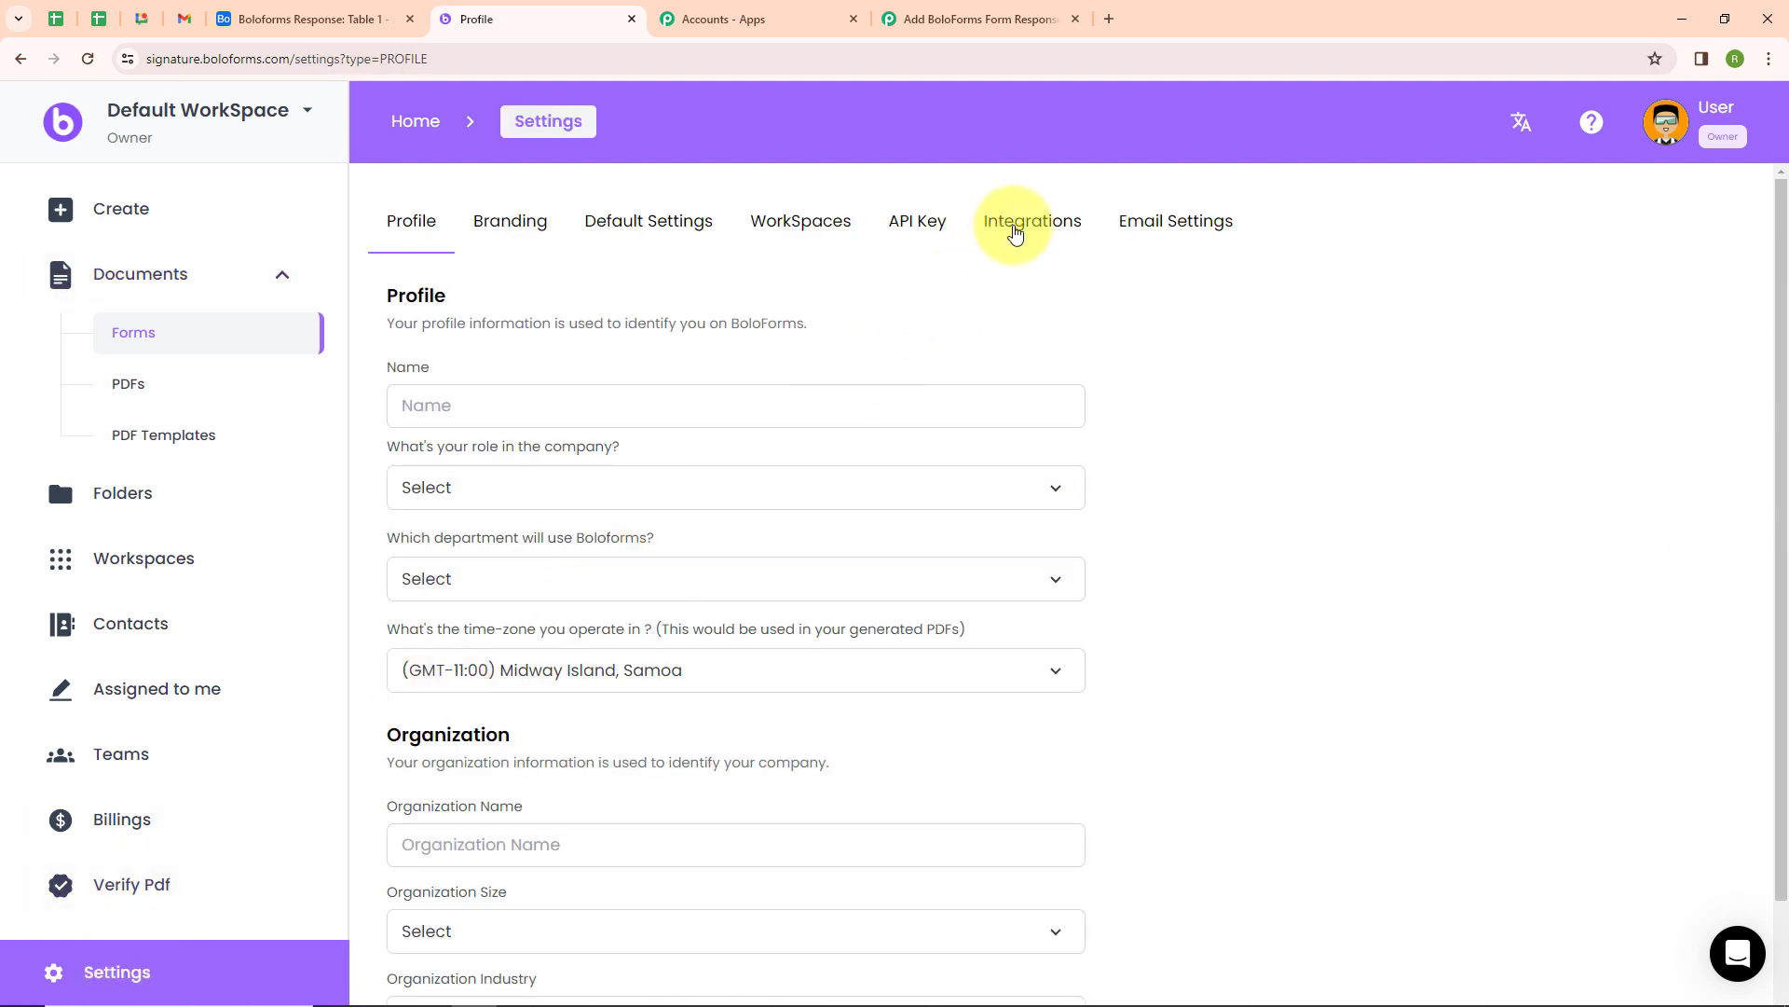
left_click(1016, 234)
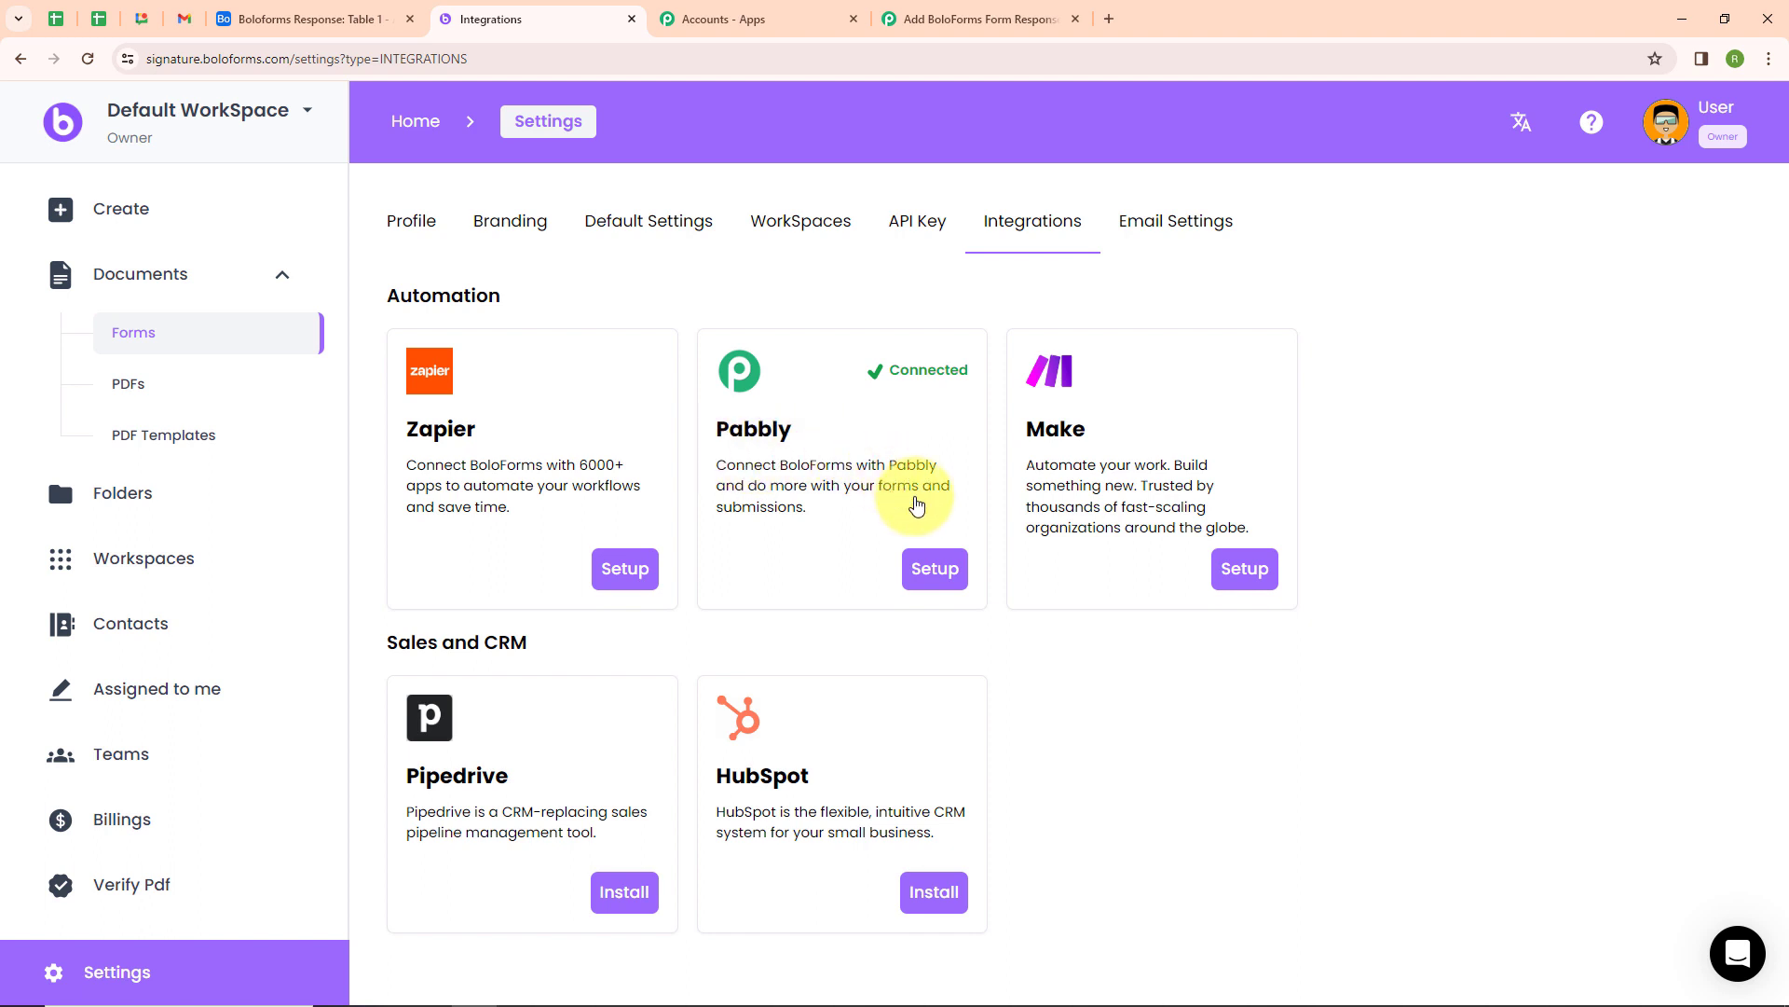
left_click(936, 571)
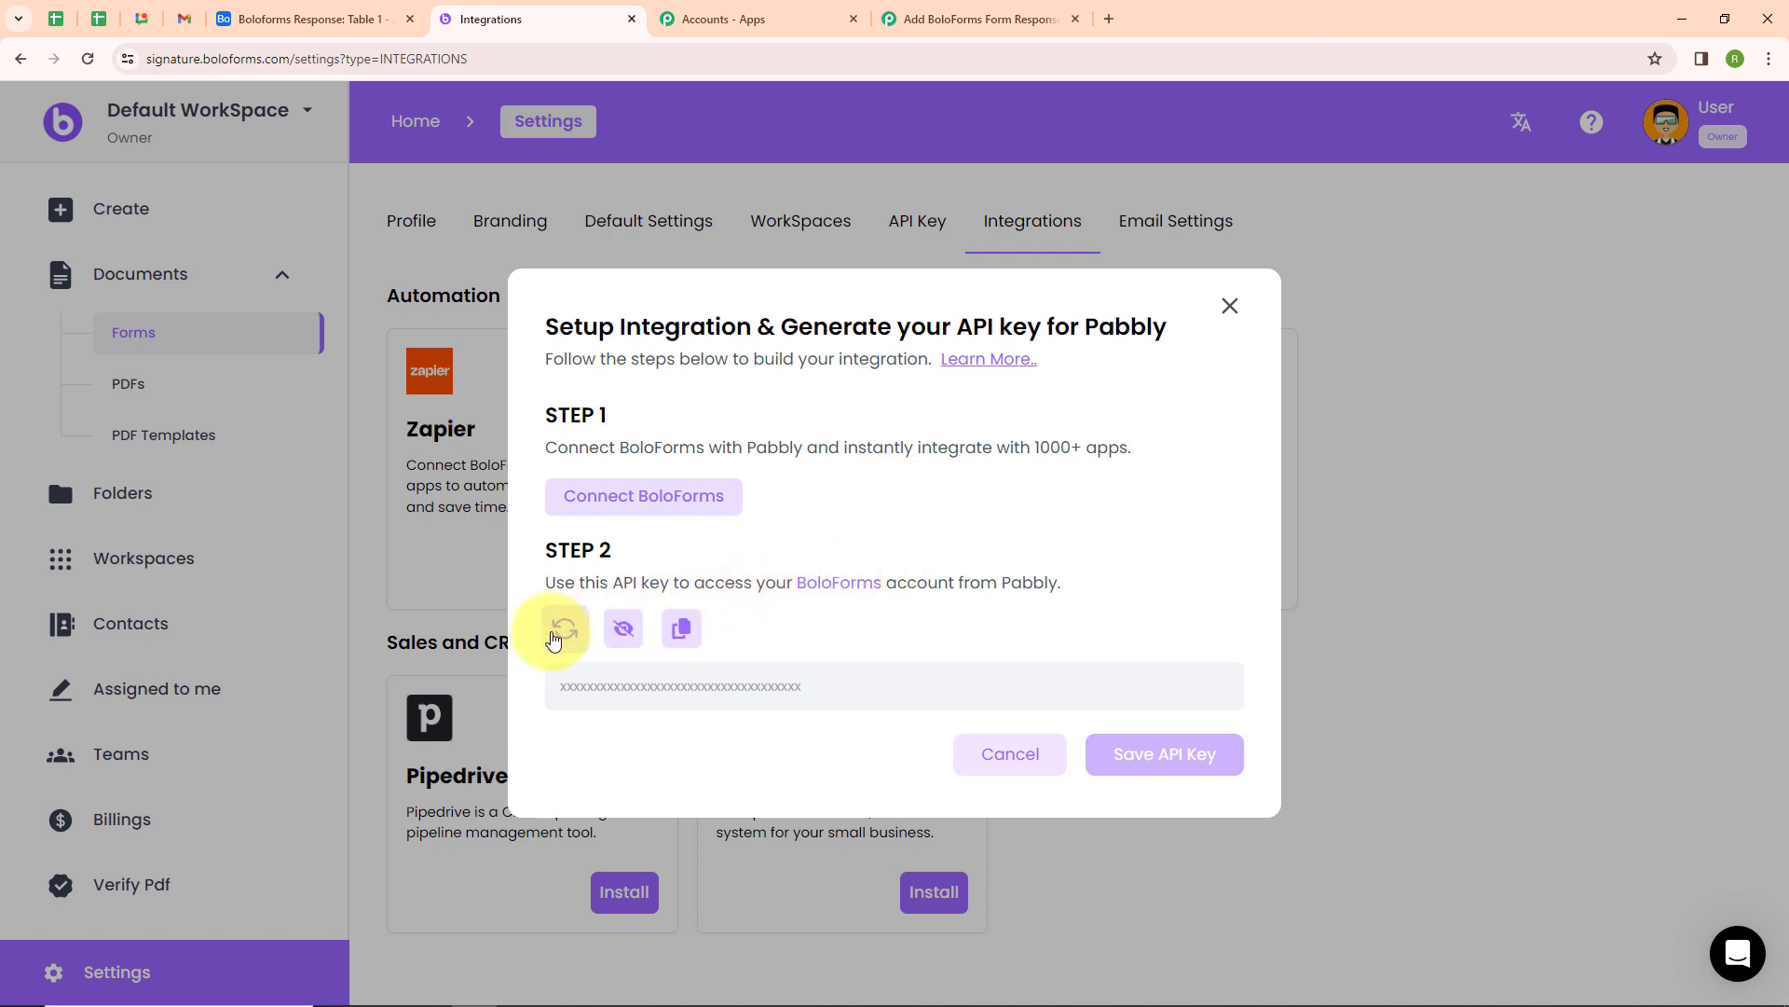
left_click(559, 631)
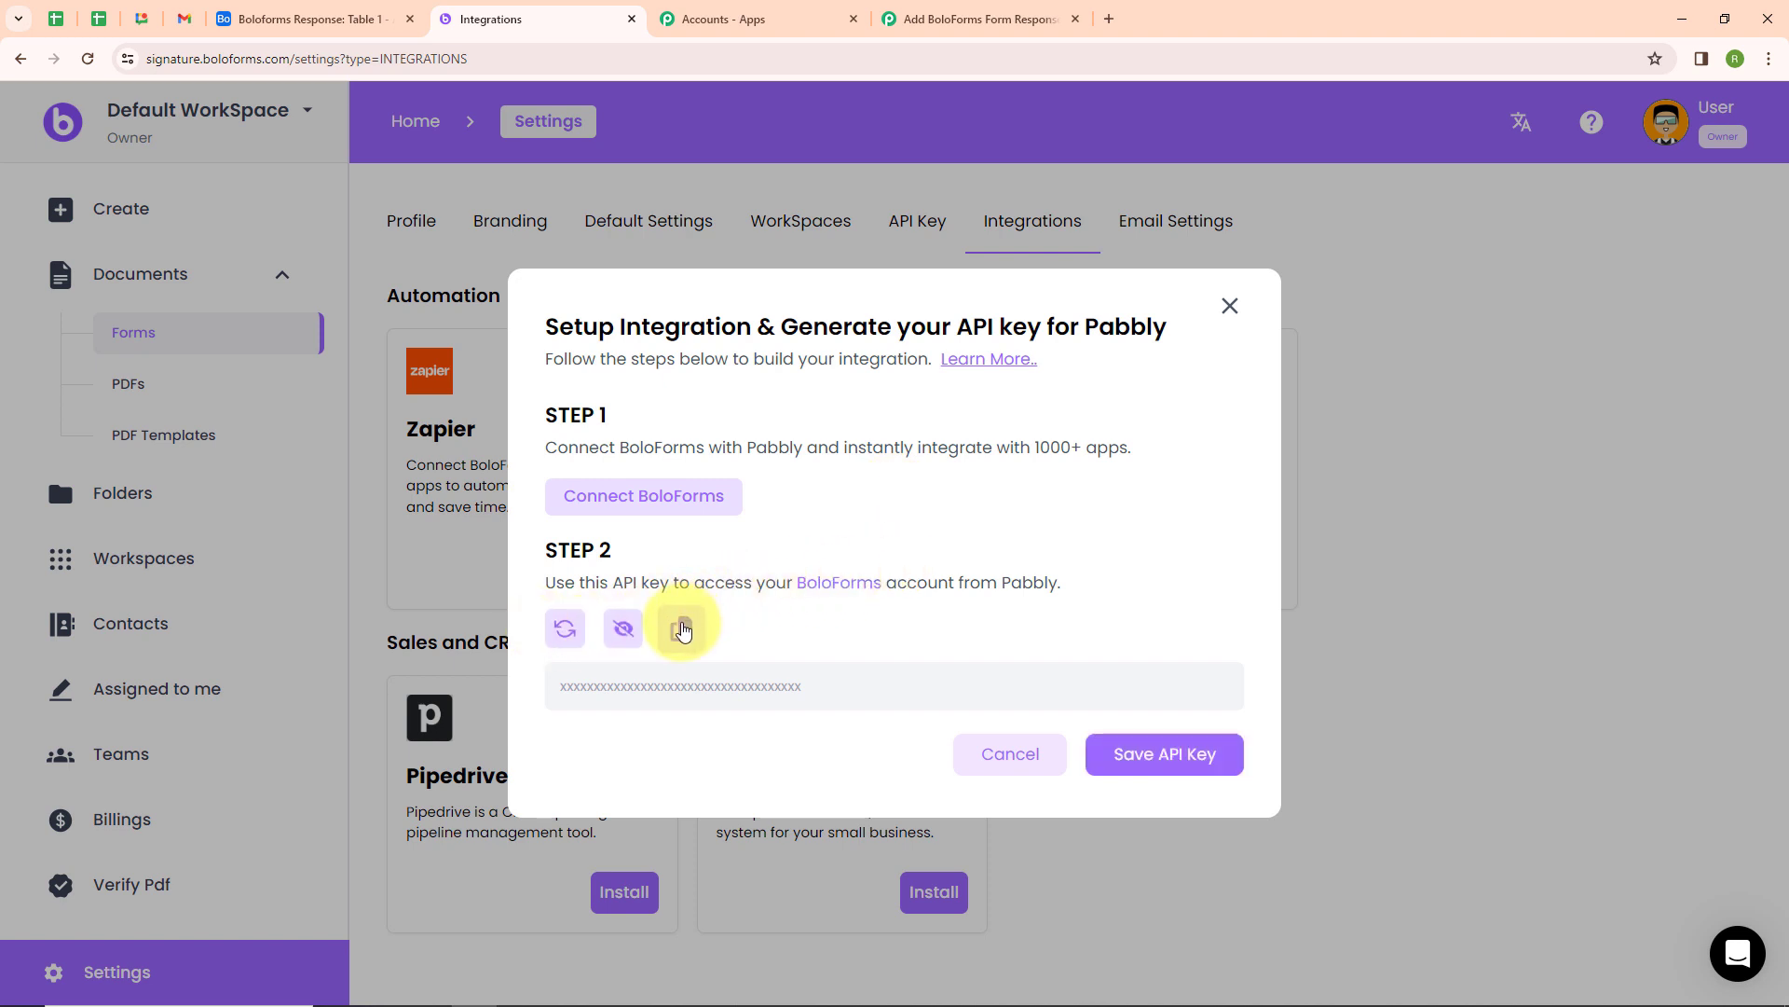
left_click(683, 631)
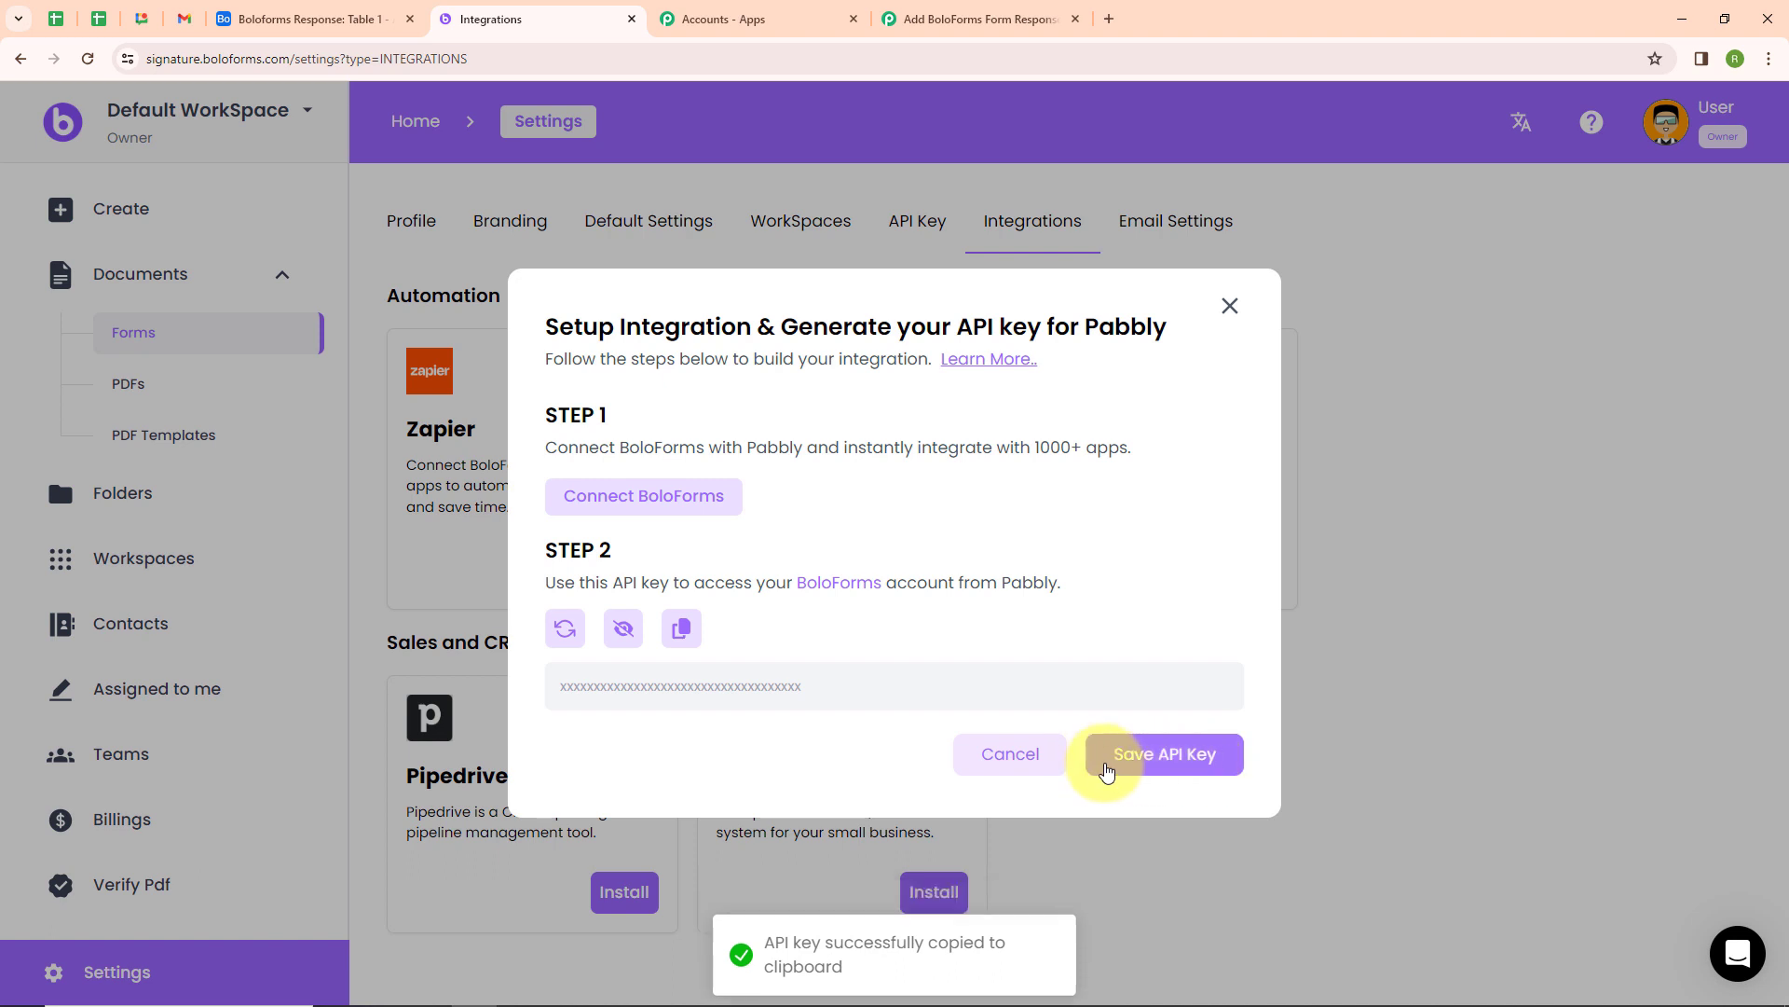
left_click(1192, 761)
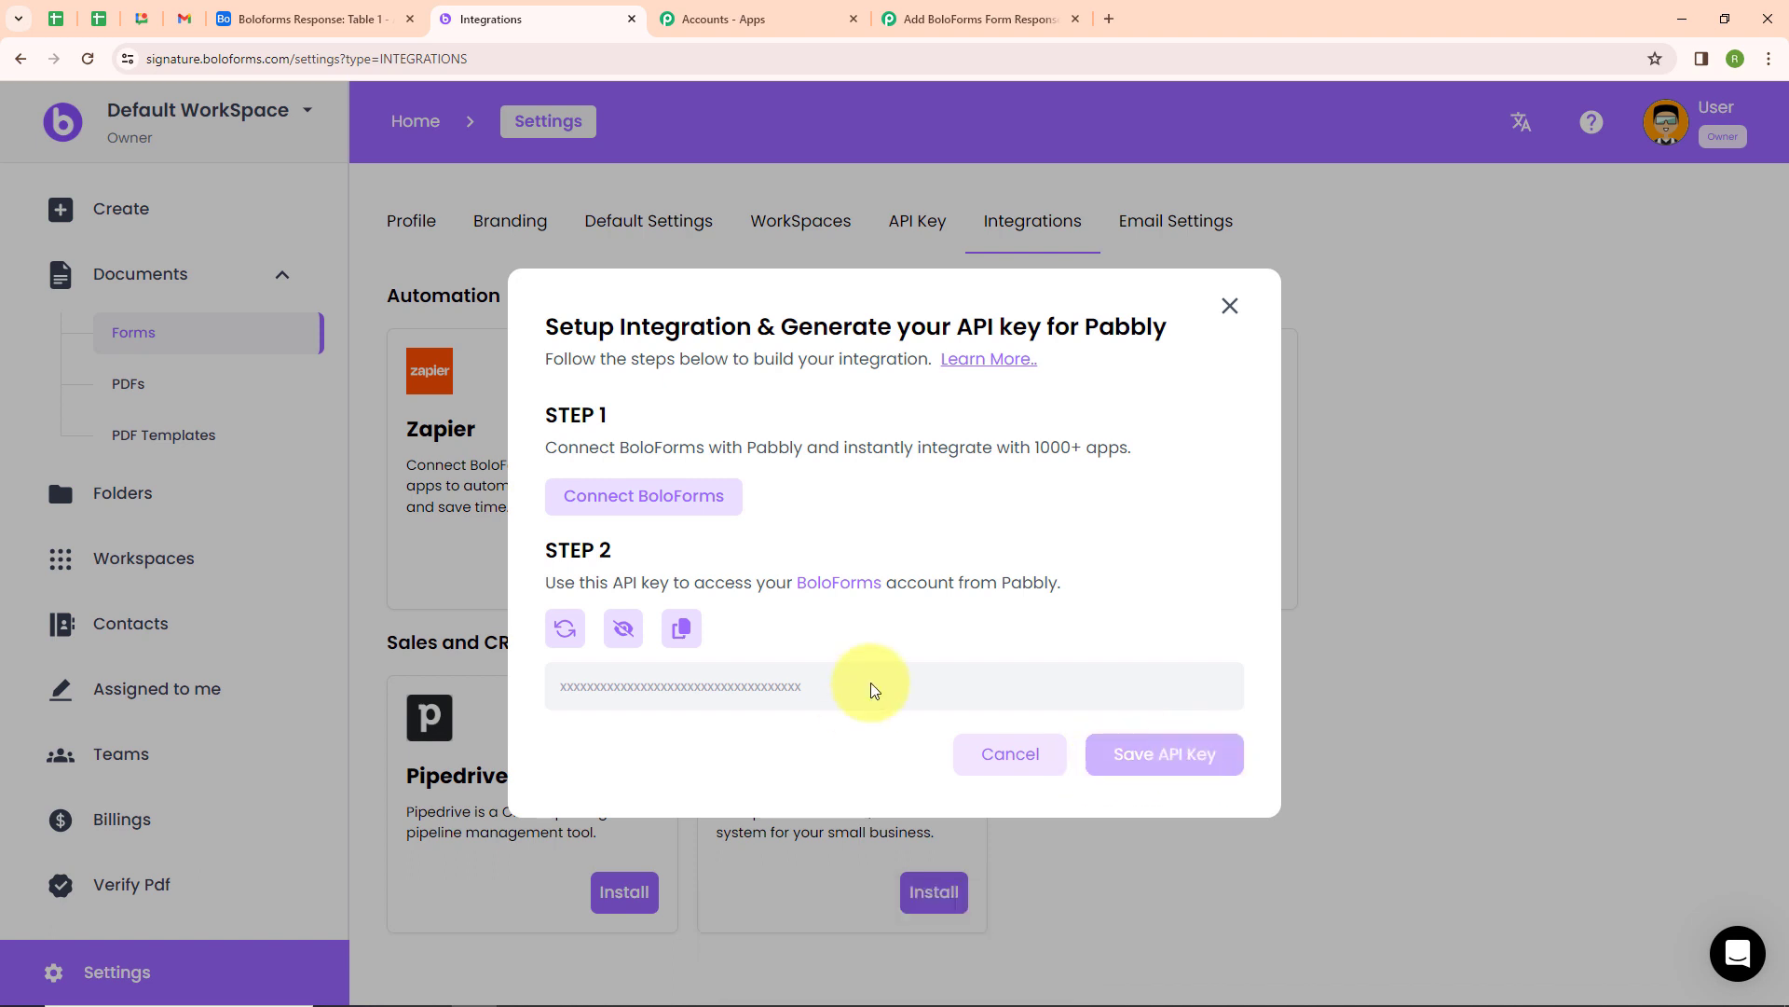
Paste the copied API key into the new BoloForms connection and save it
left_click(933, 26)
left_click(980, 597)
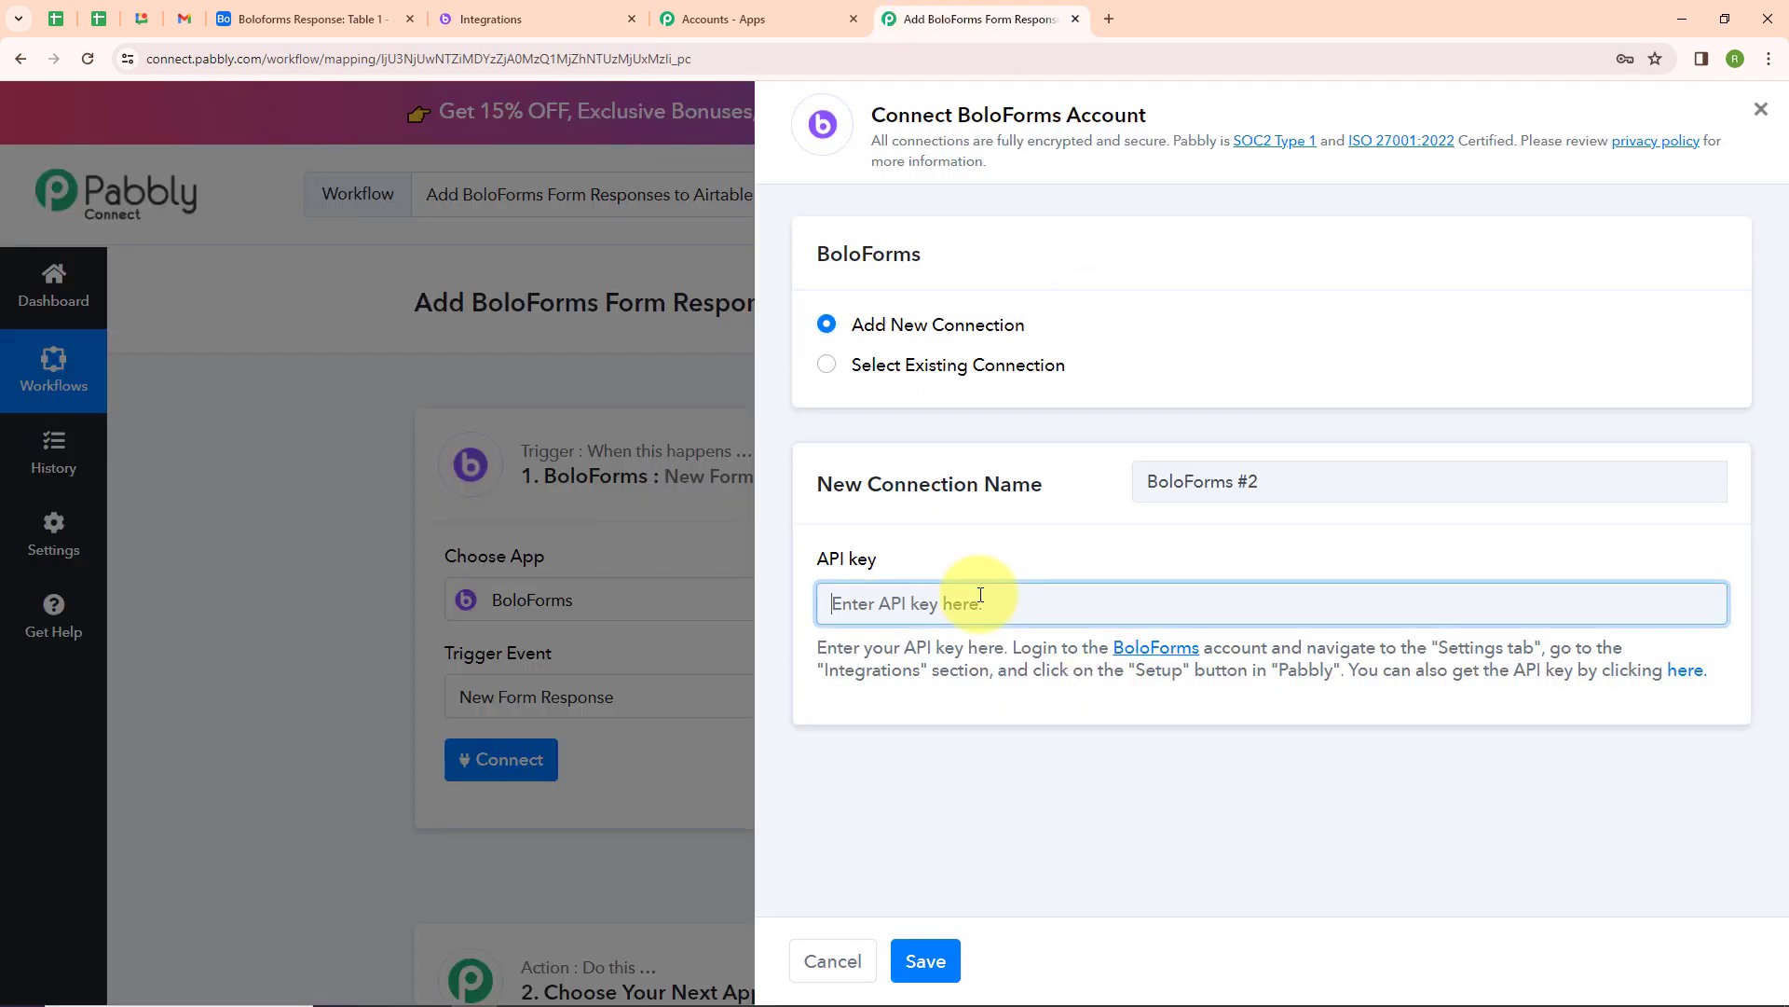
key("ctrl+v")
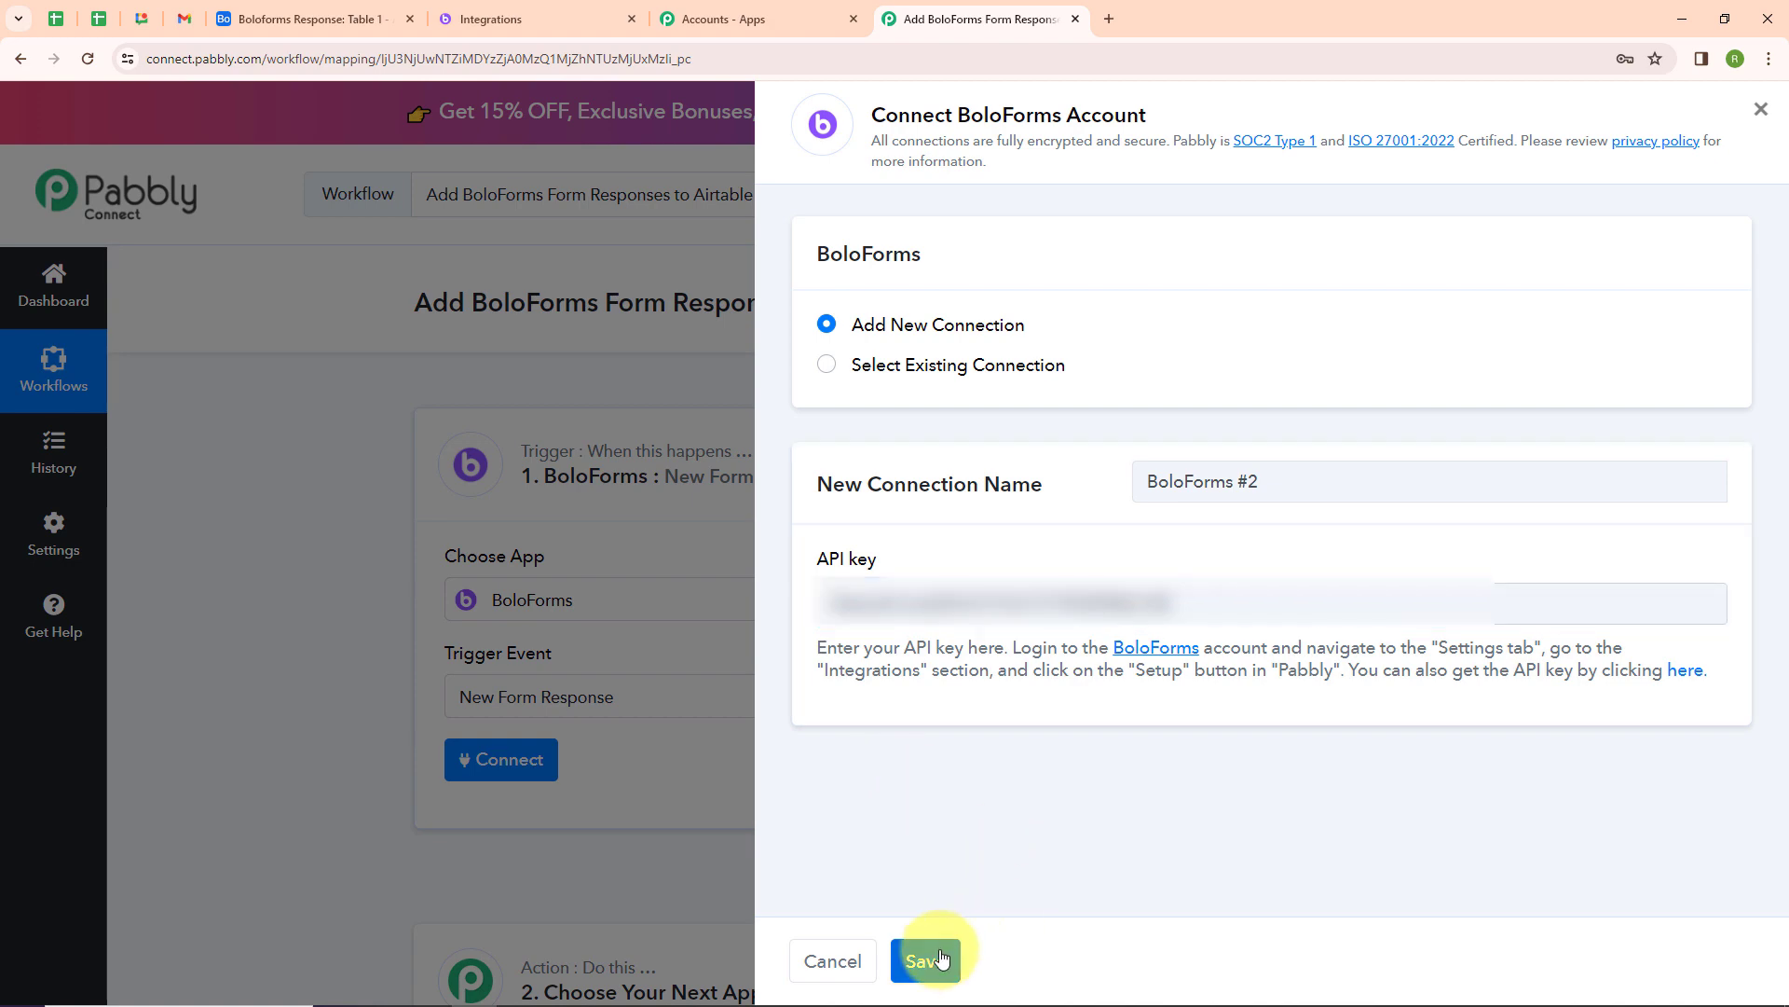
left_click(942, 958)
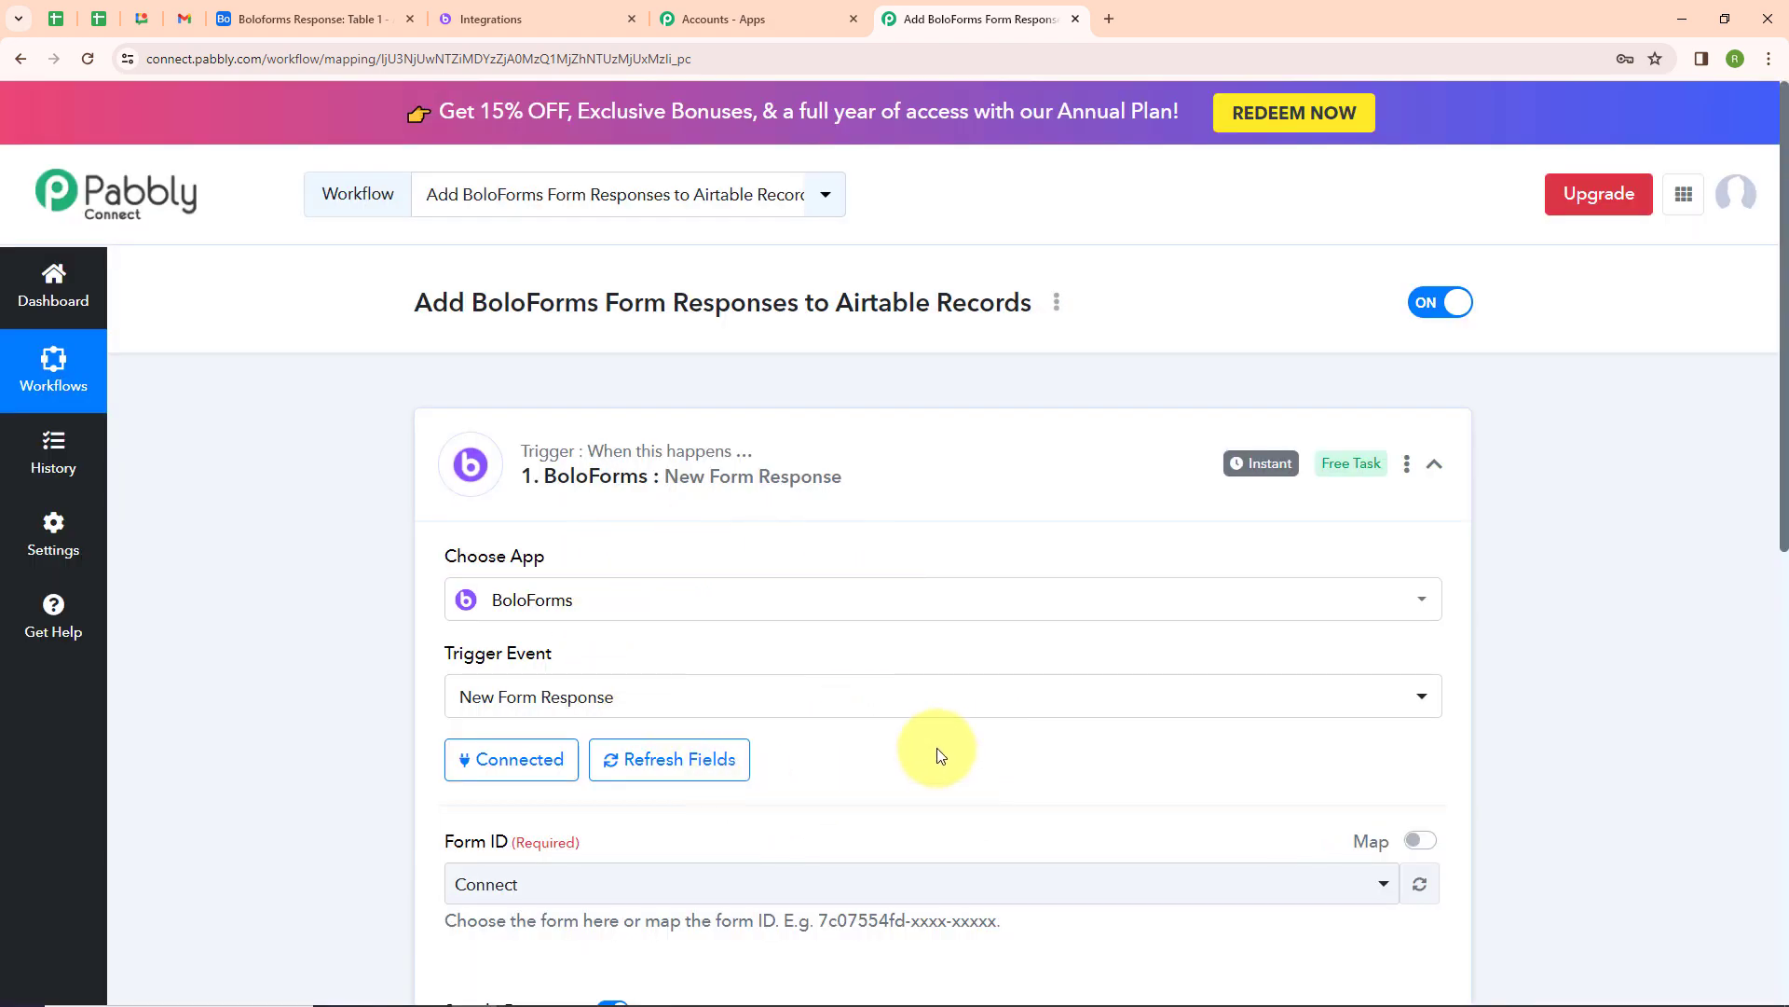
Select the Connect form as the trigger's Form ID, then save and send a test request
scroll(937, 748, "down", 2)
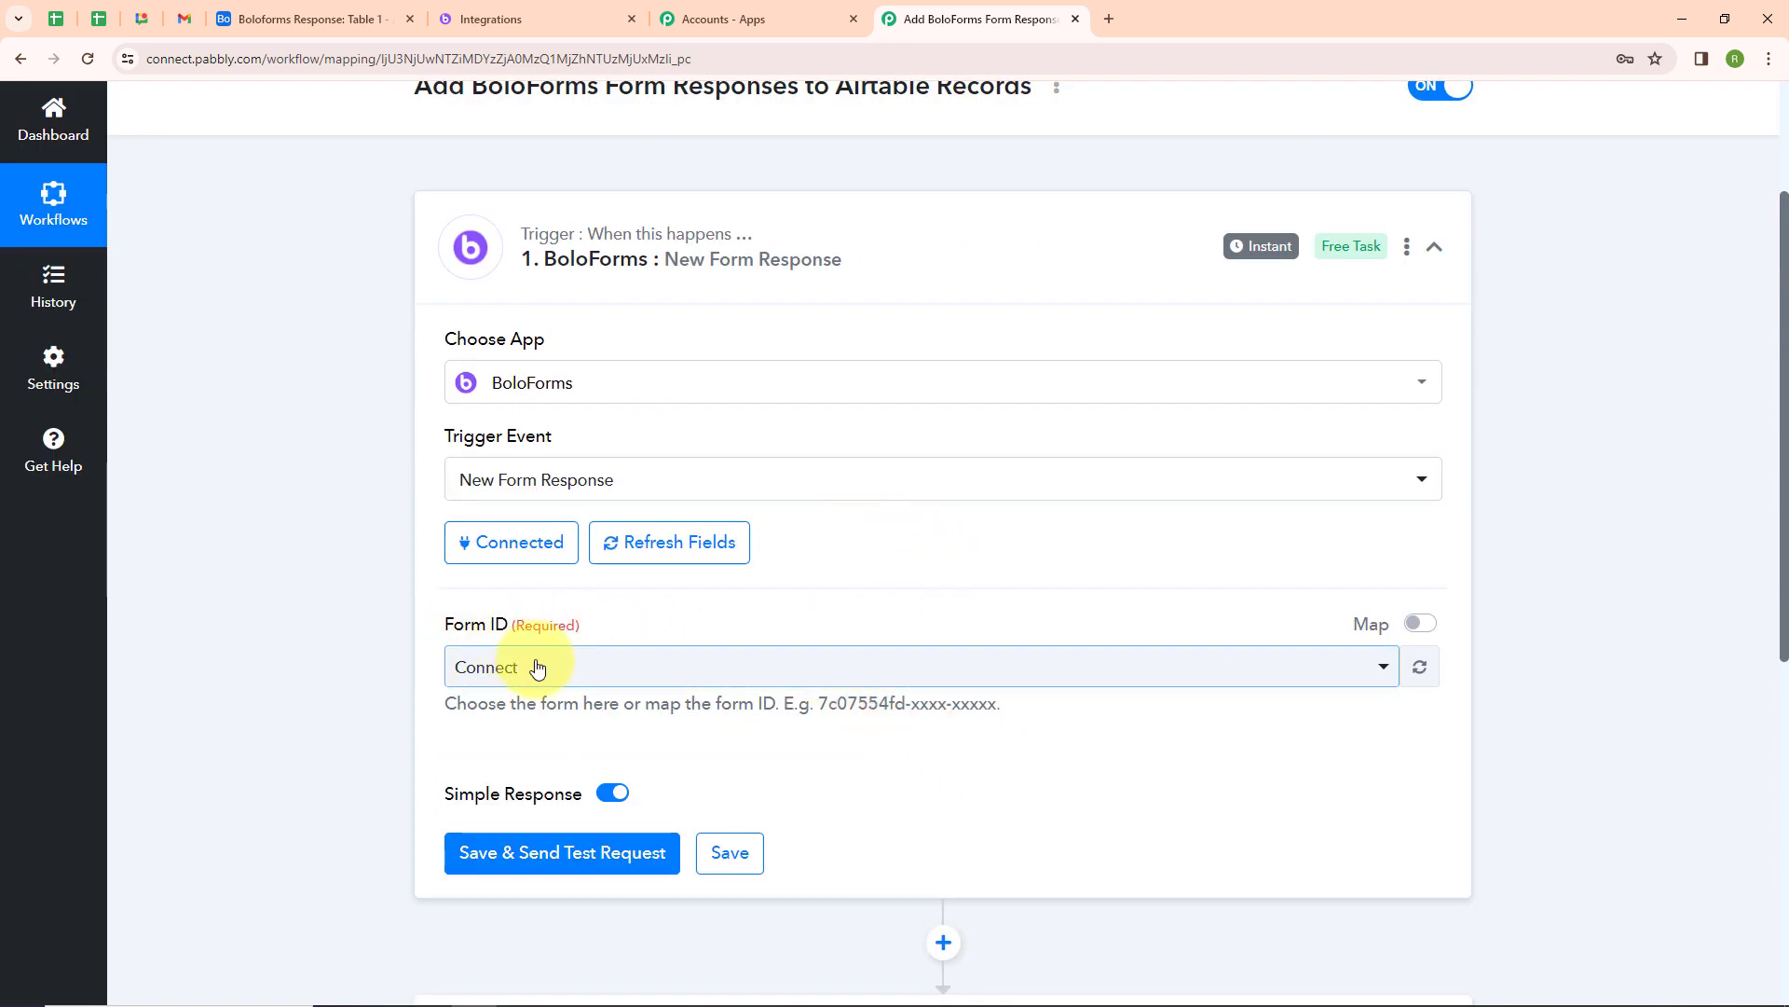
left_click(518, 19)
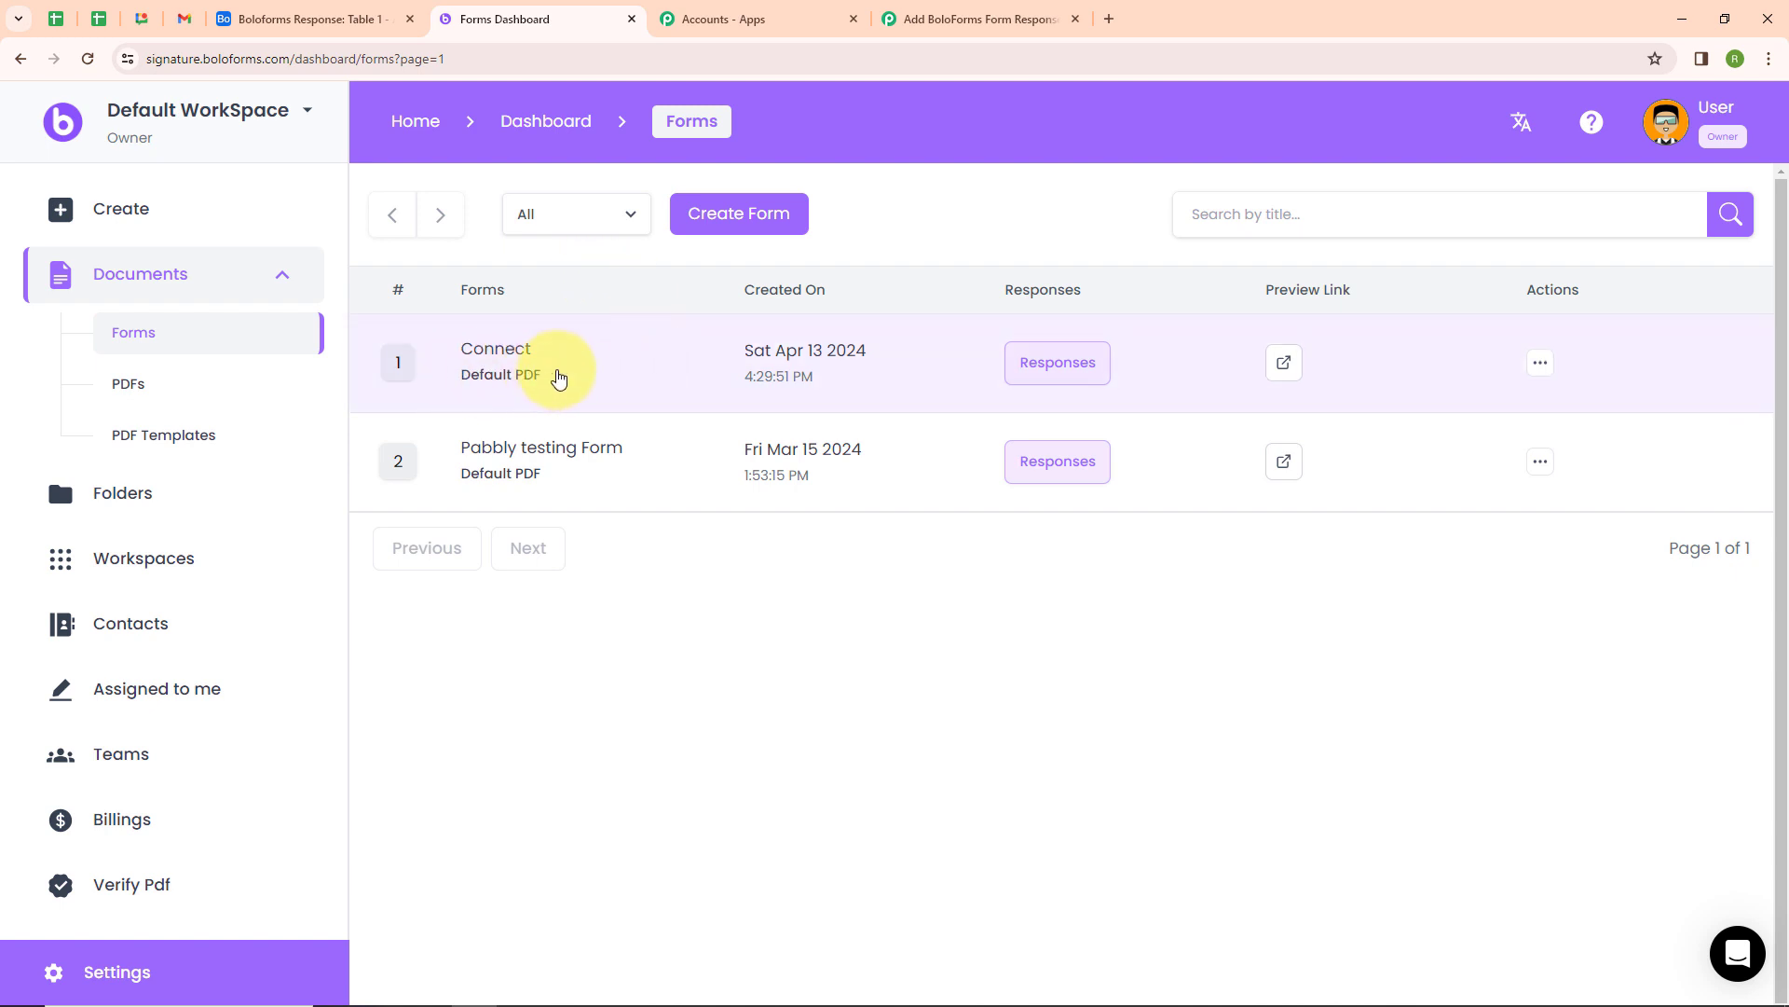
left_click(978, 19)
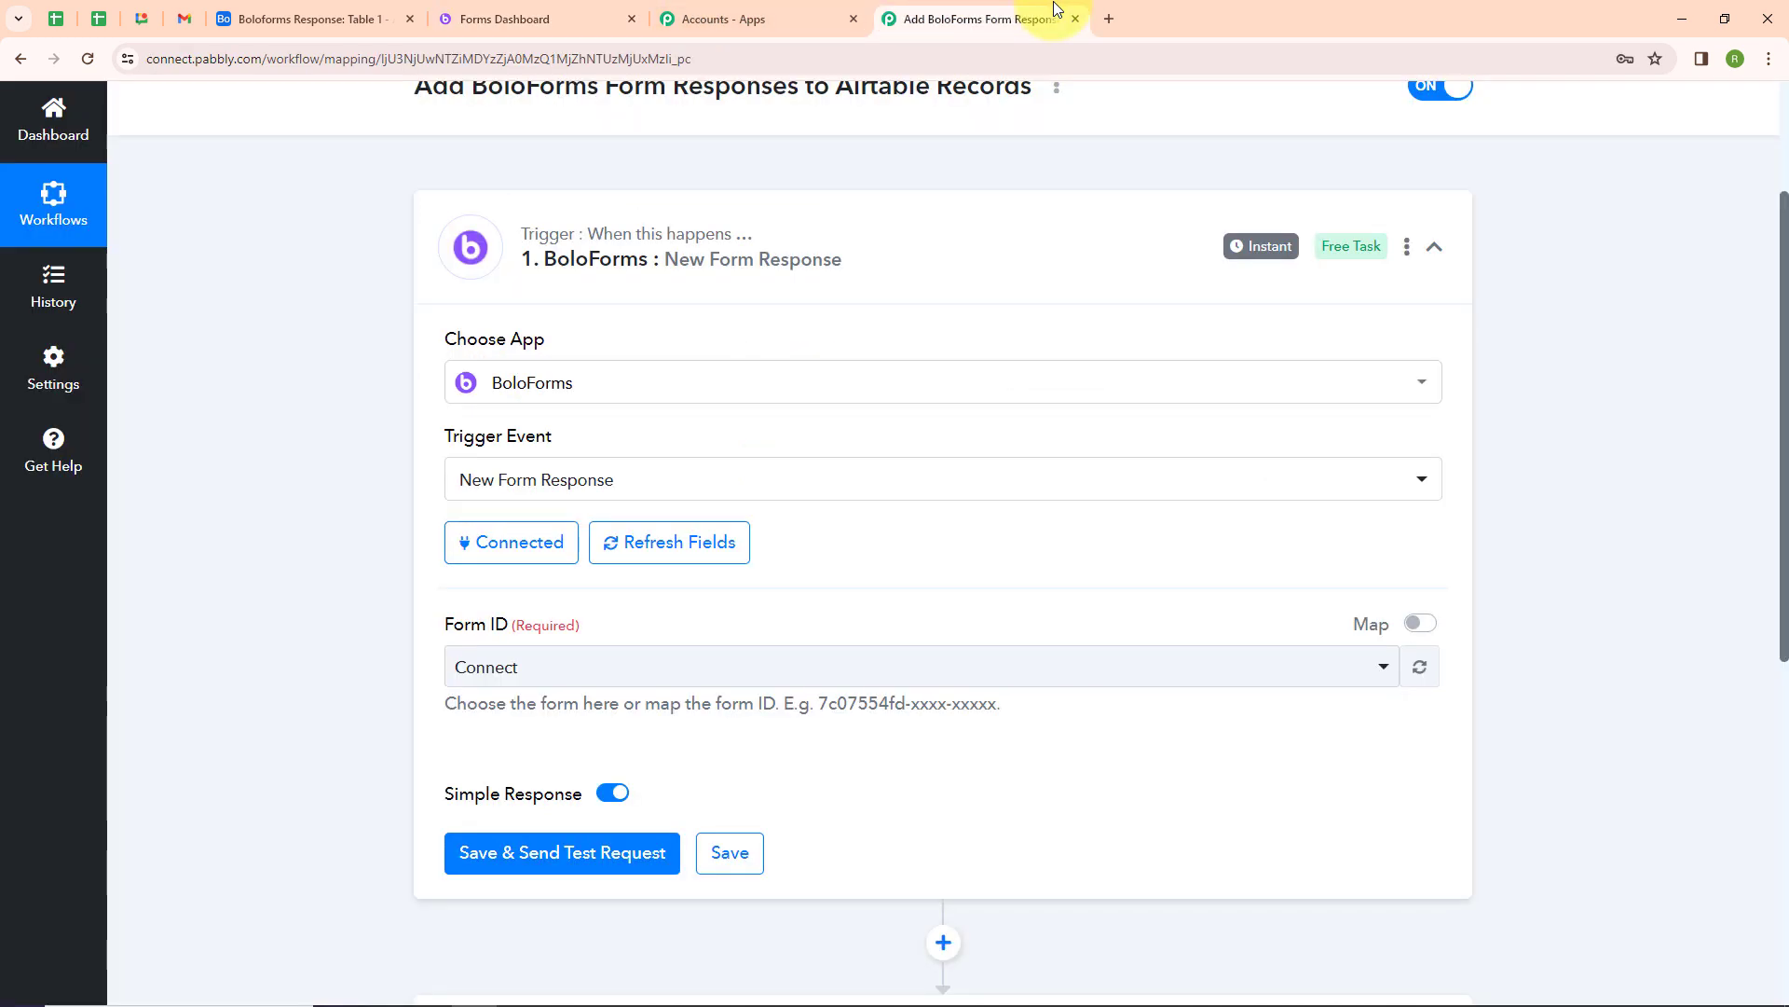
left_click(591, 678)
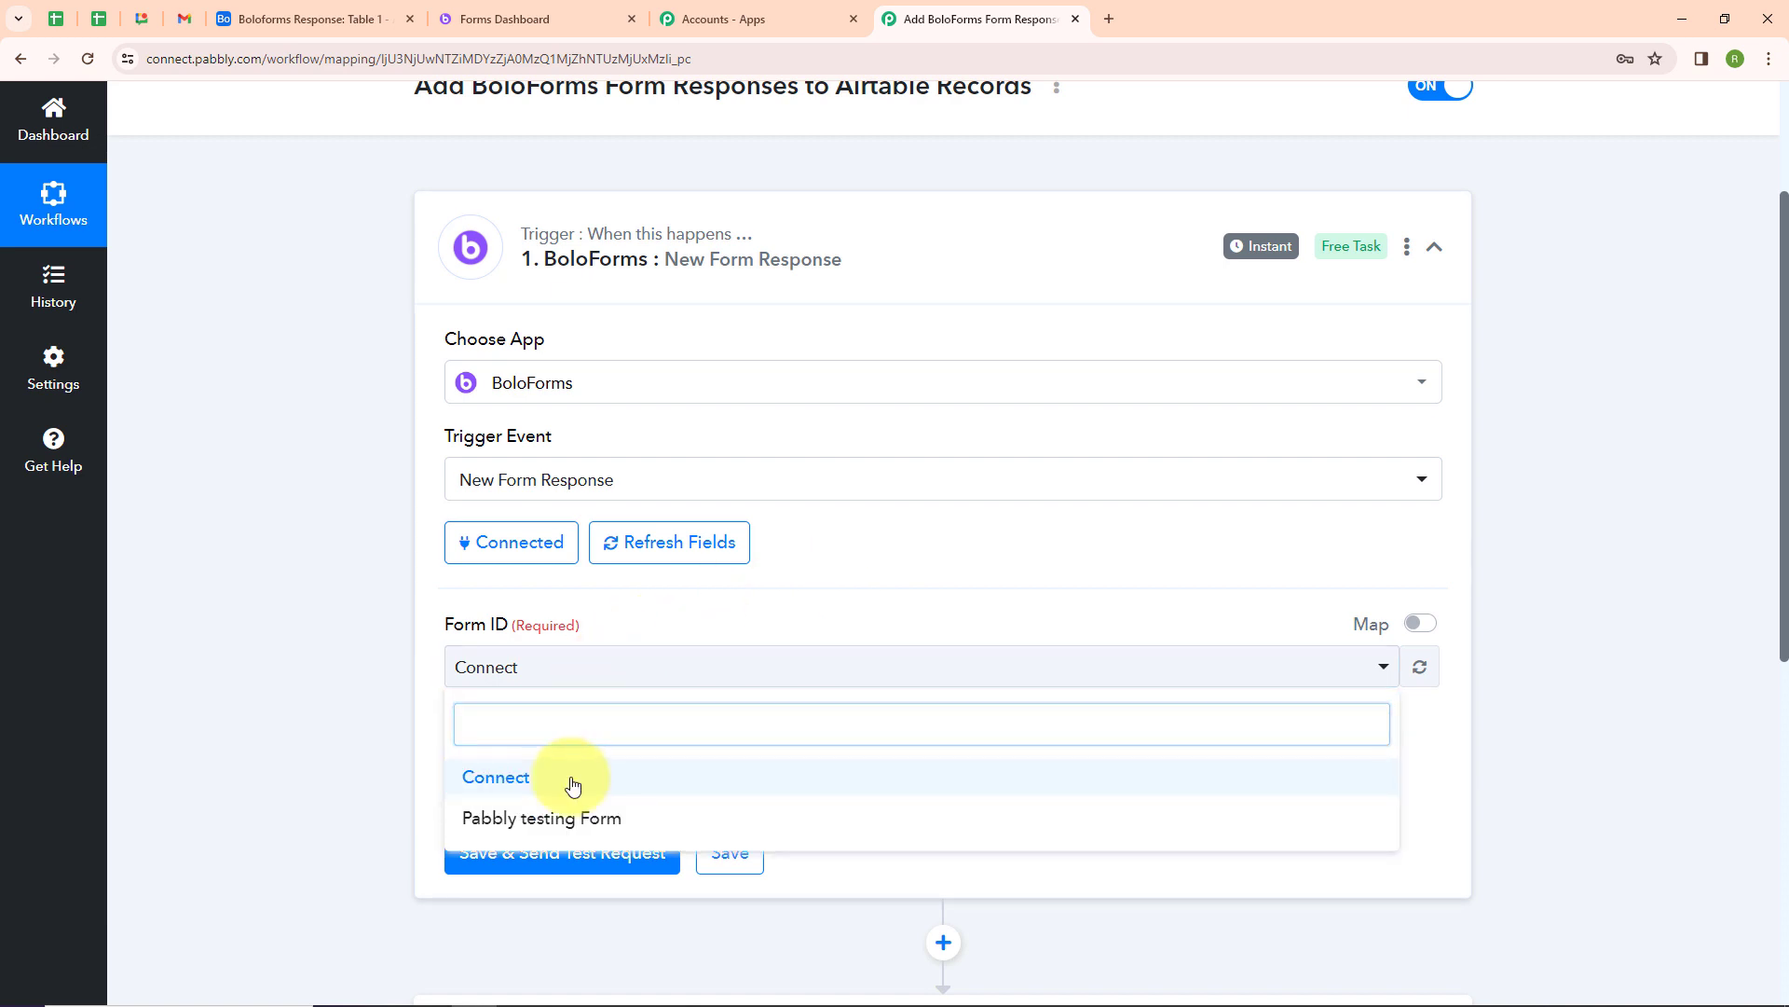
left_click(575, 783)
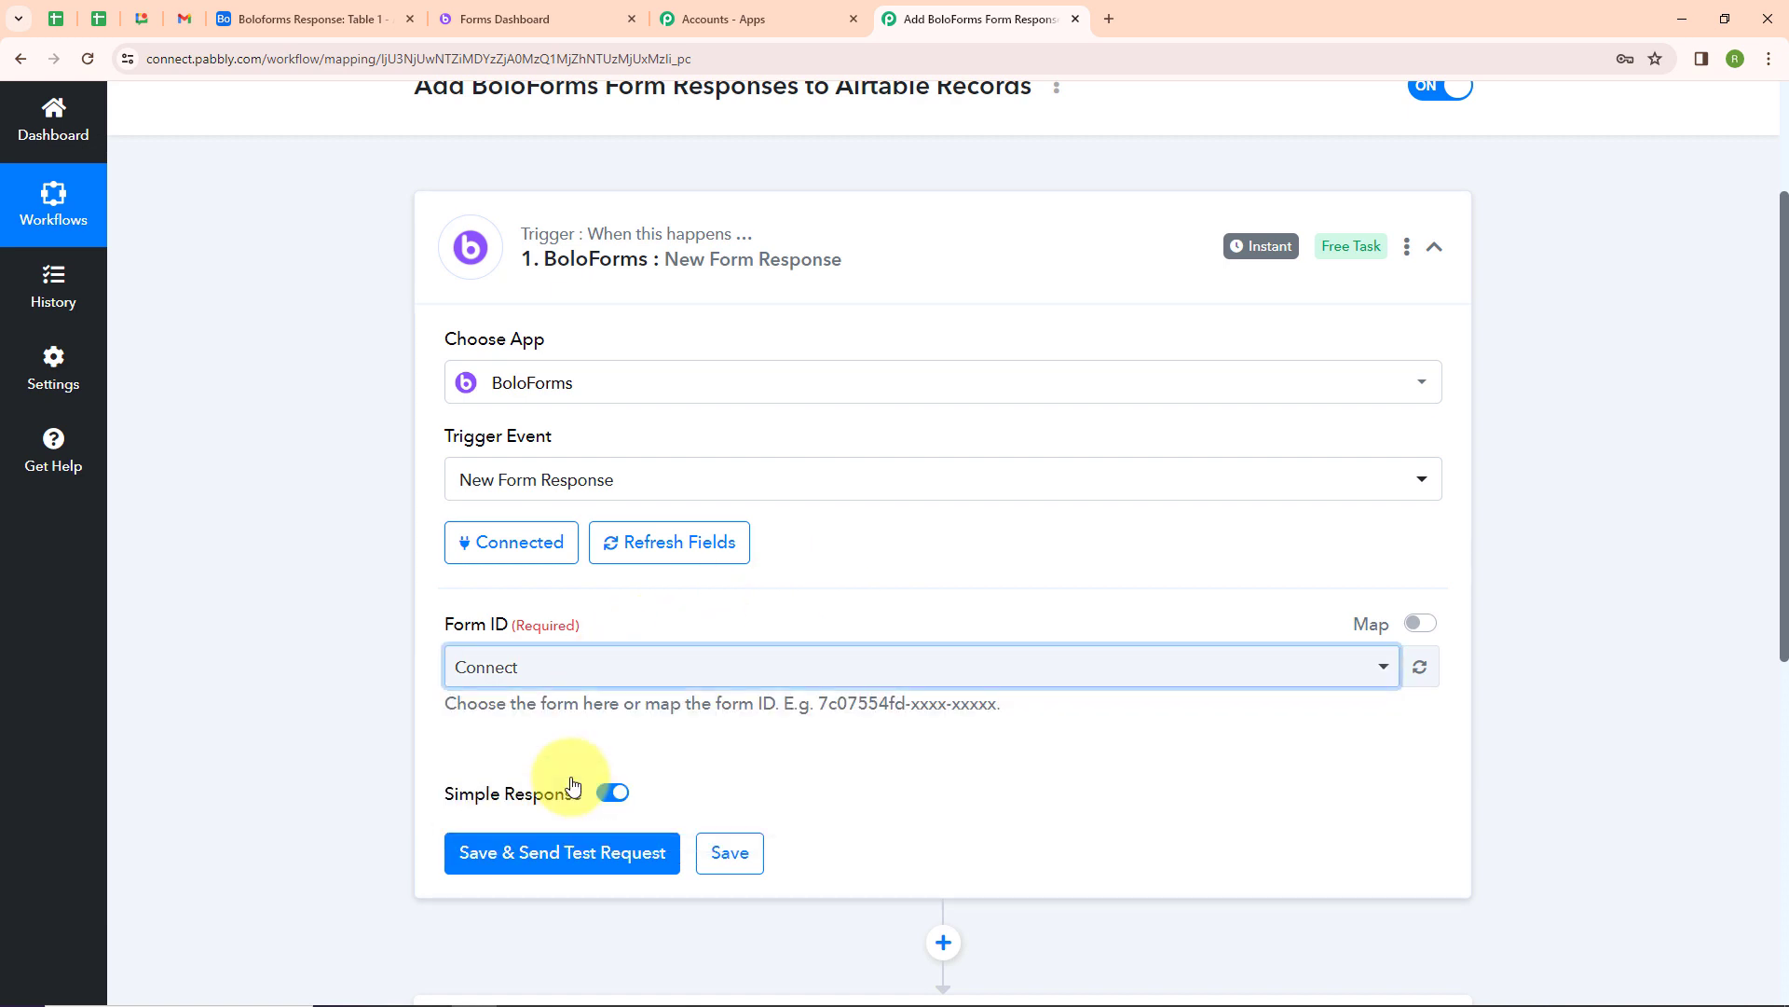
left_click(557, 865)
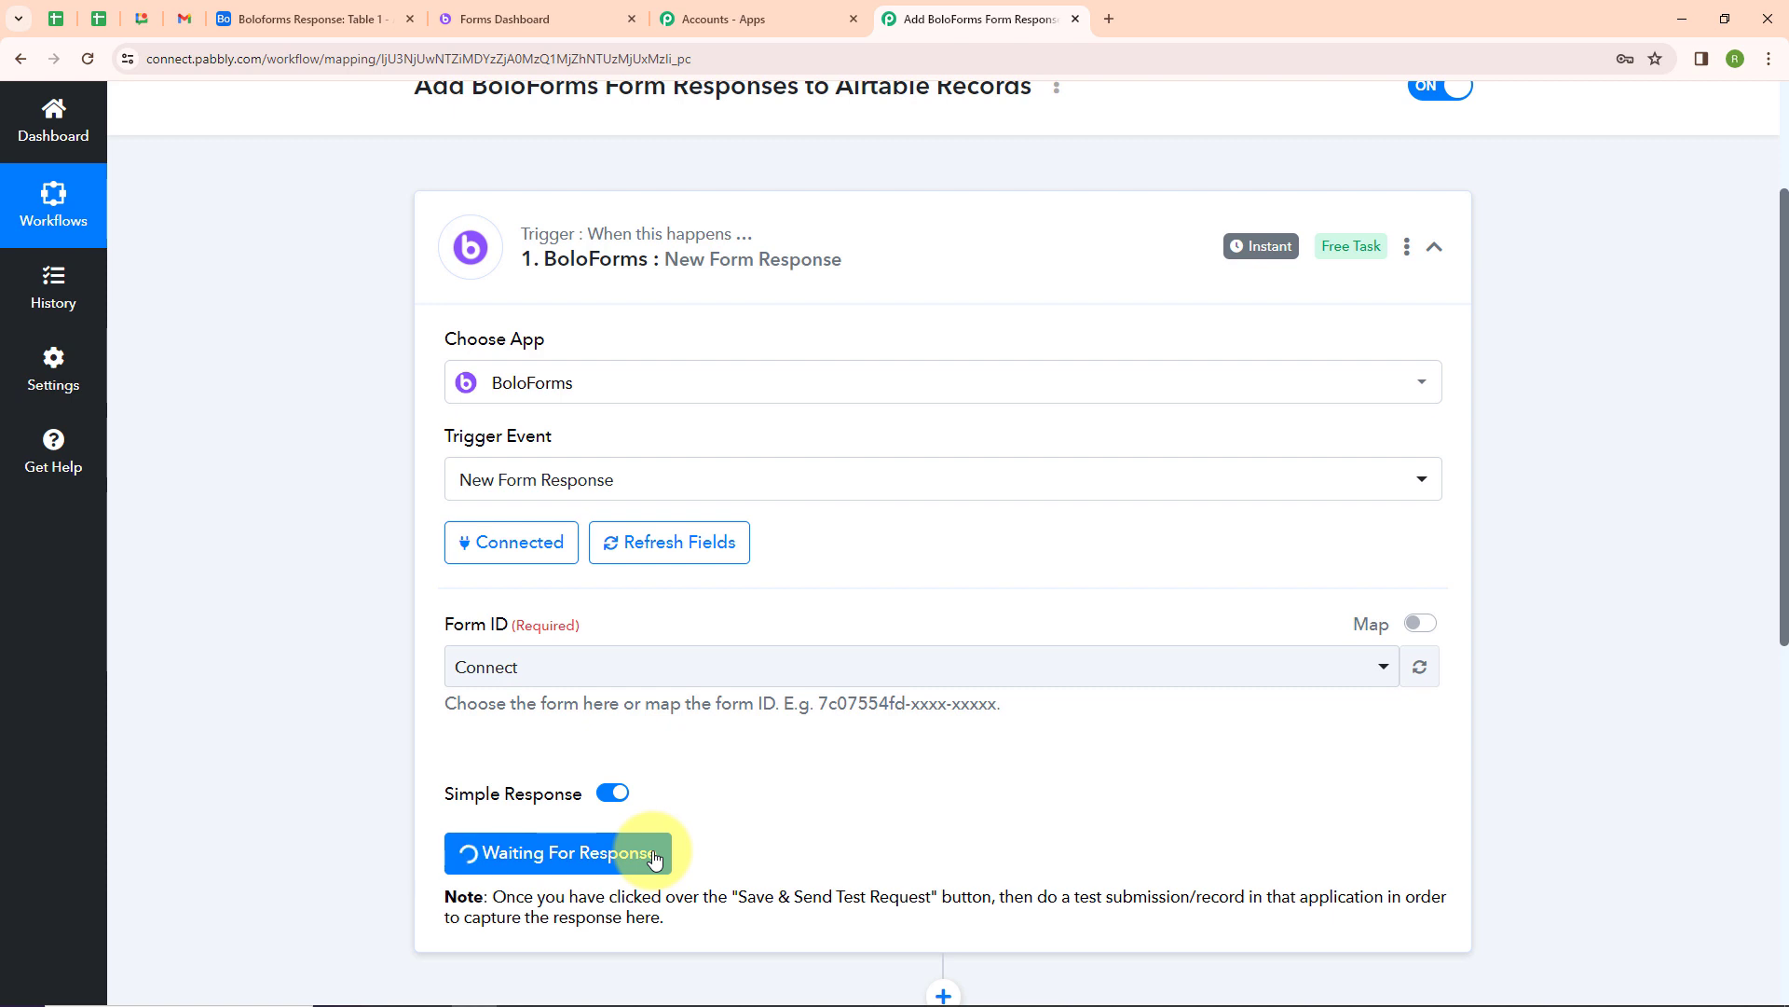
Open the Connect form's preview and submit a test response with a sample e-mail, first name, last name and mobile number
left_click(545, 21)
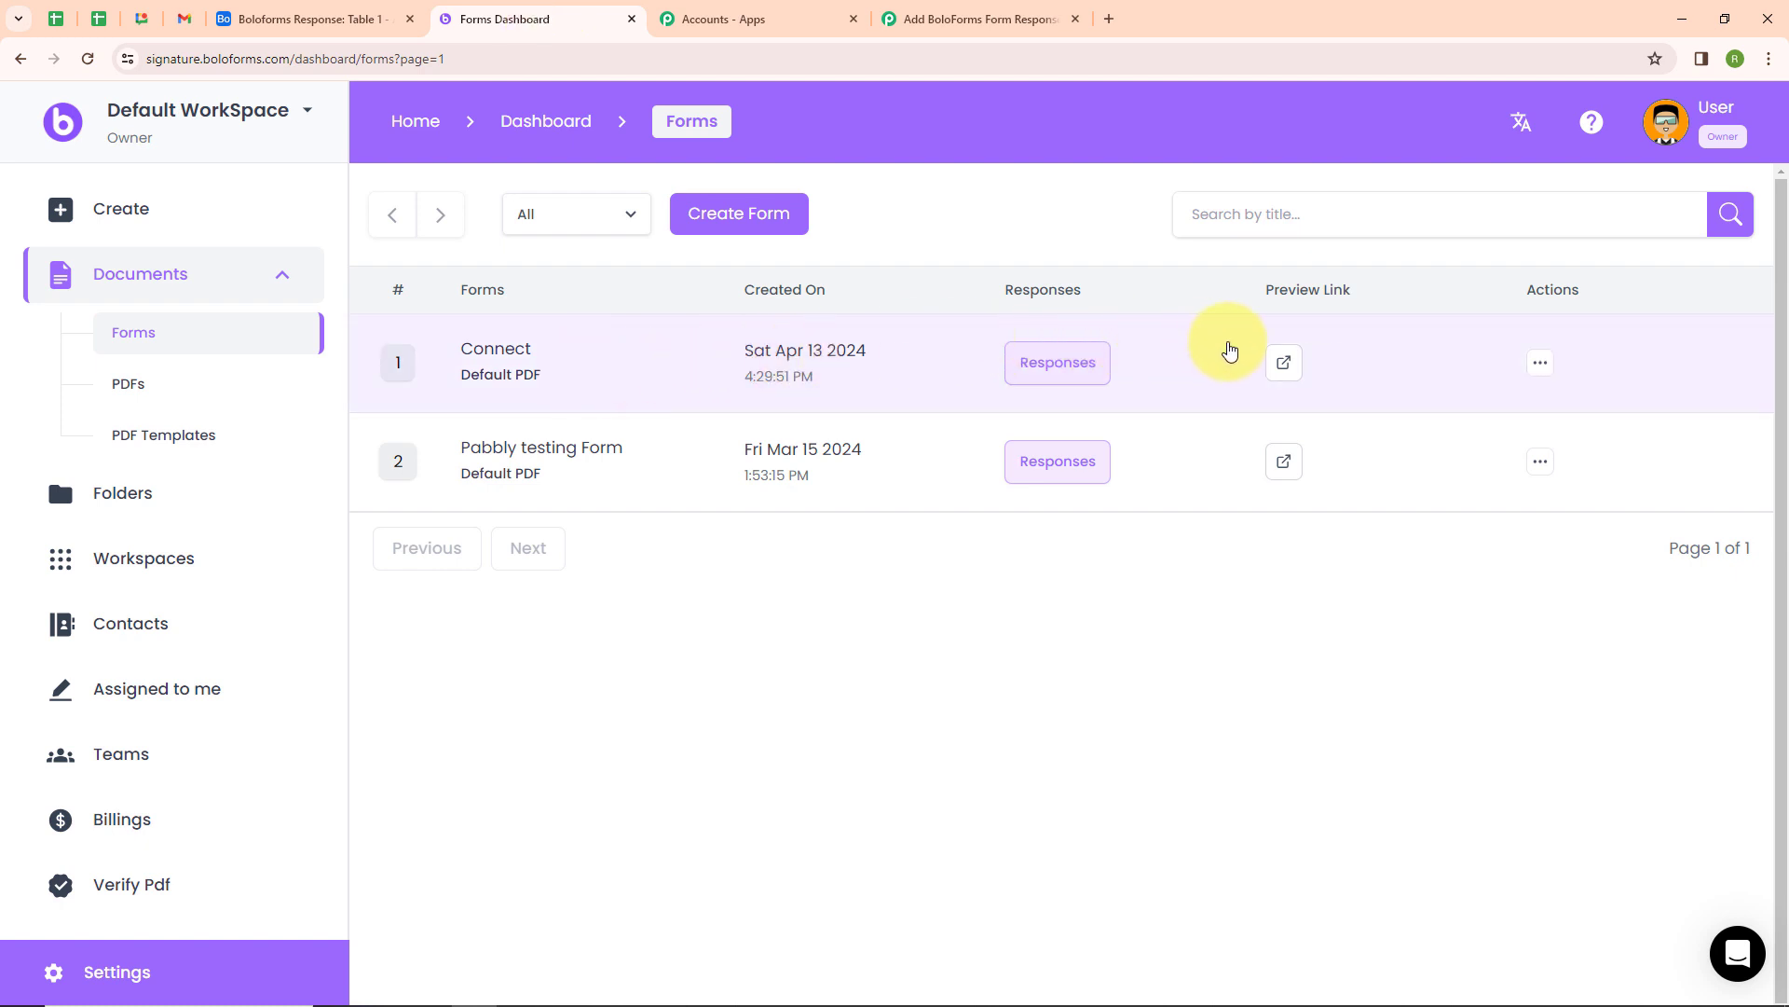
left_click(1284, 364)
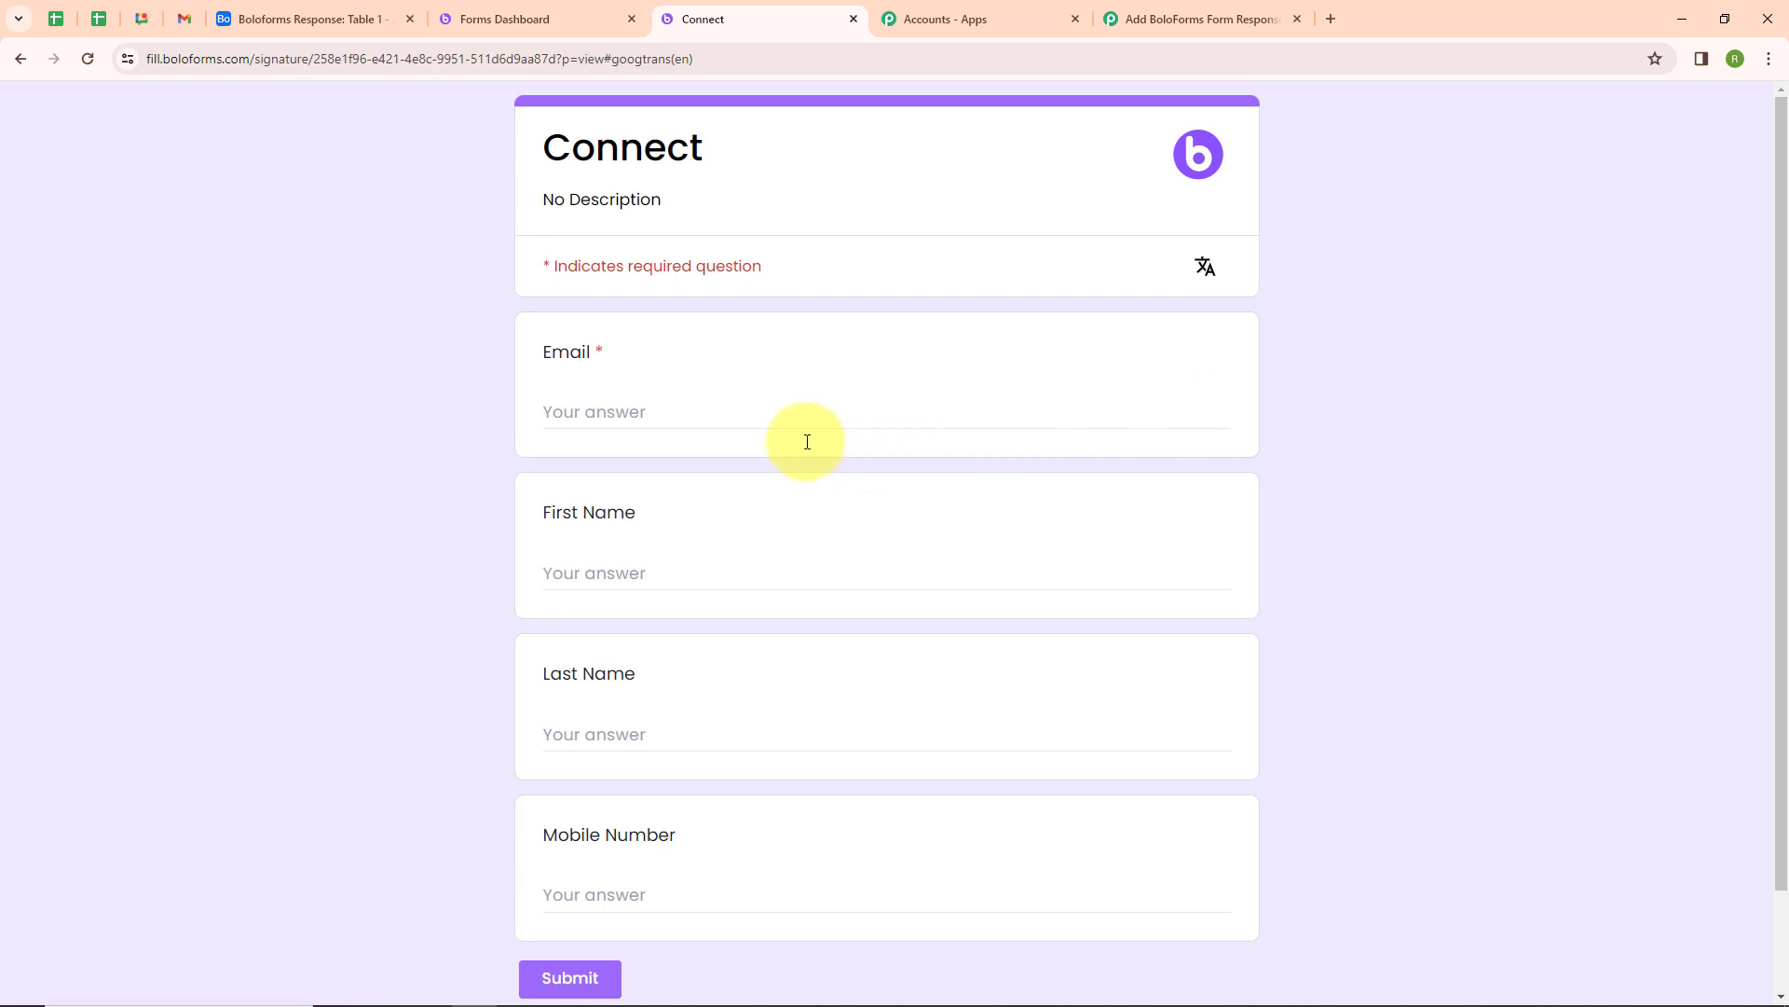
left_click(590, 405)
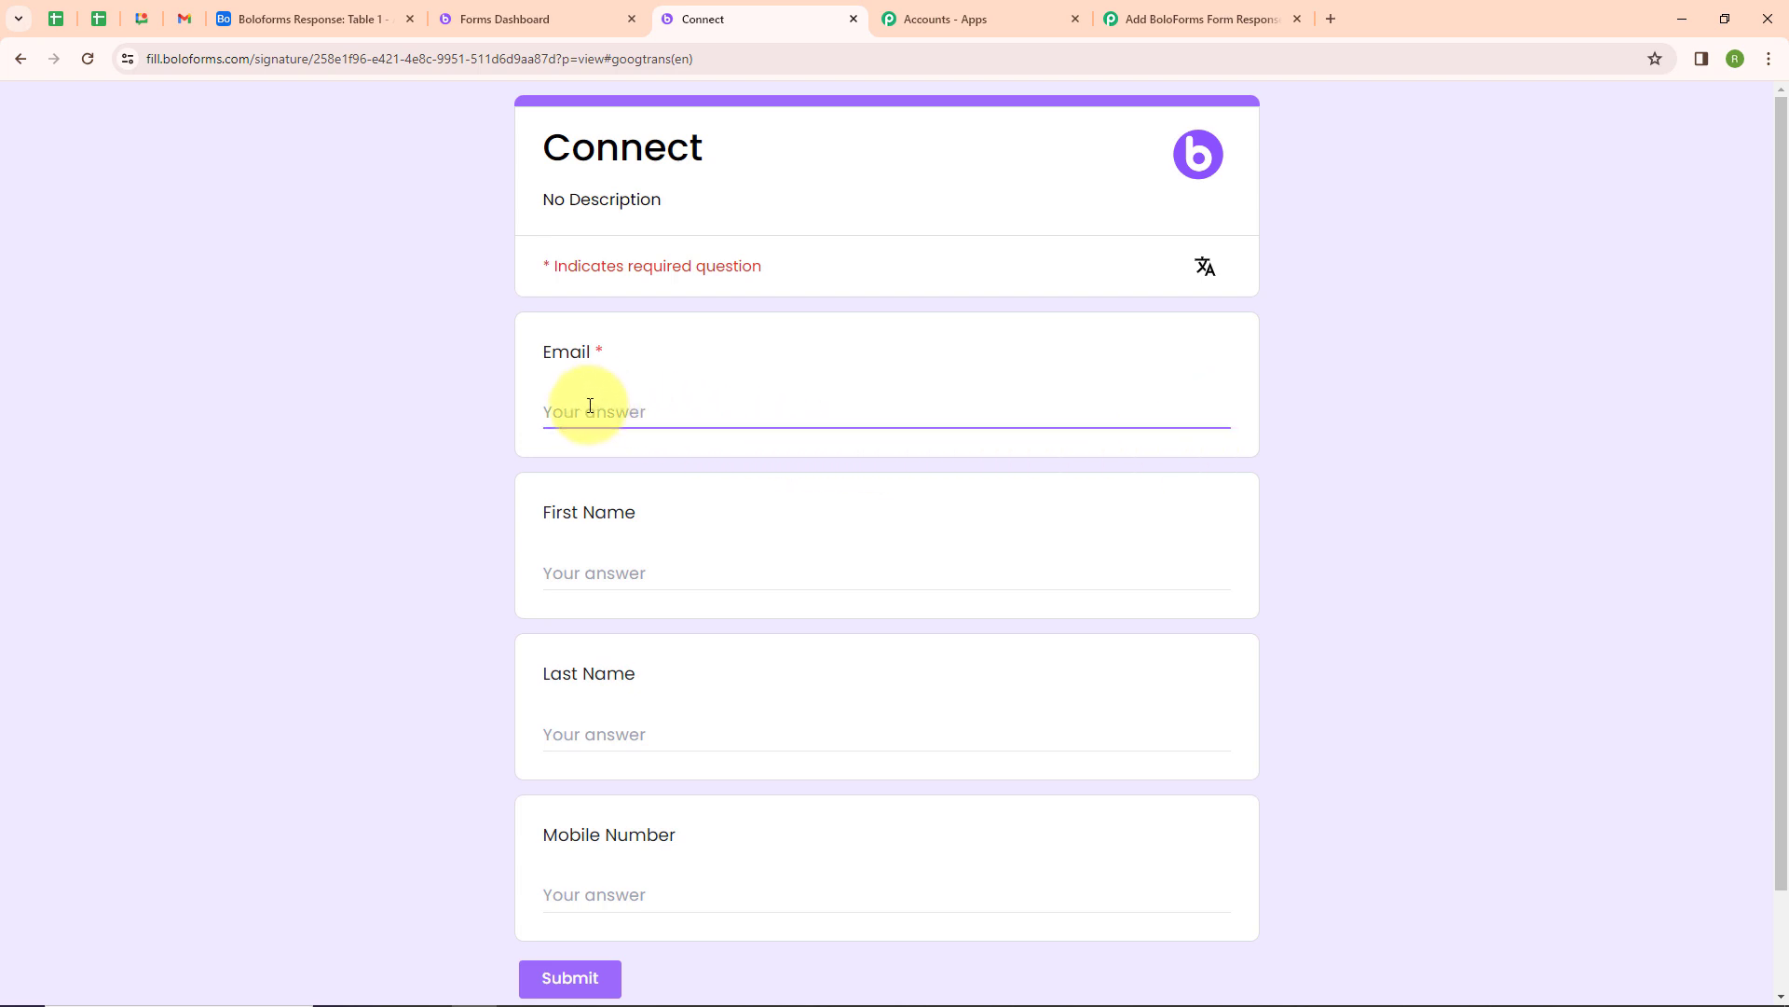
left_click(605, 568)
type("Demo")
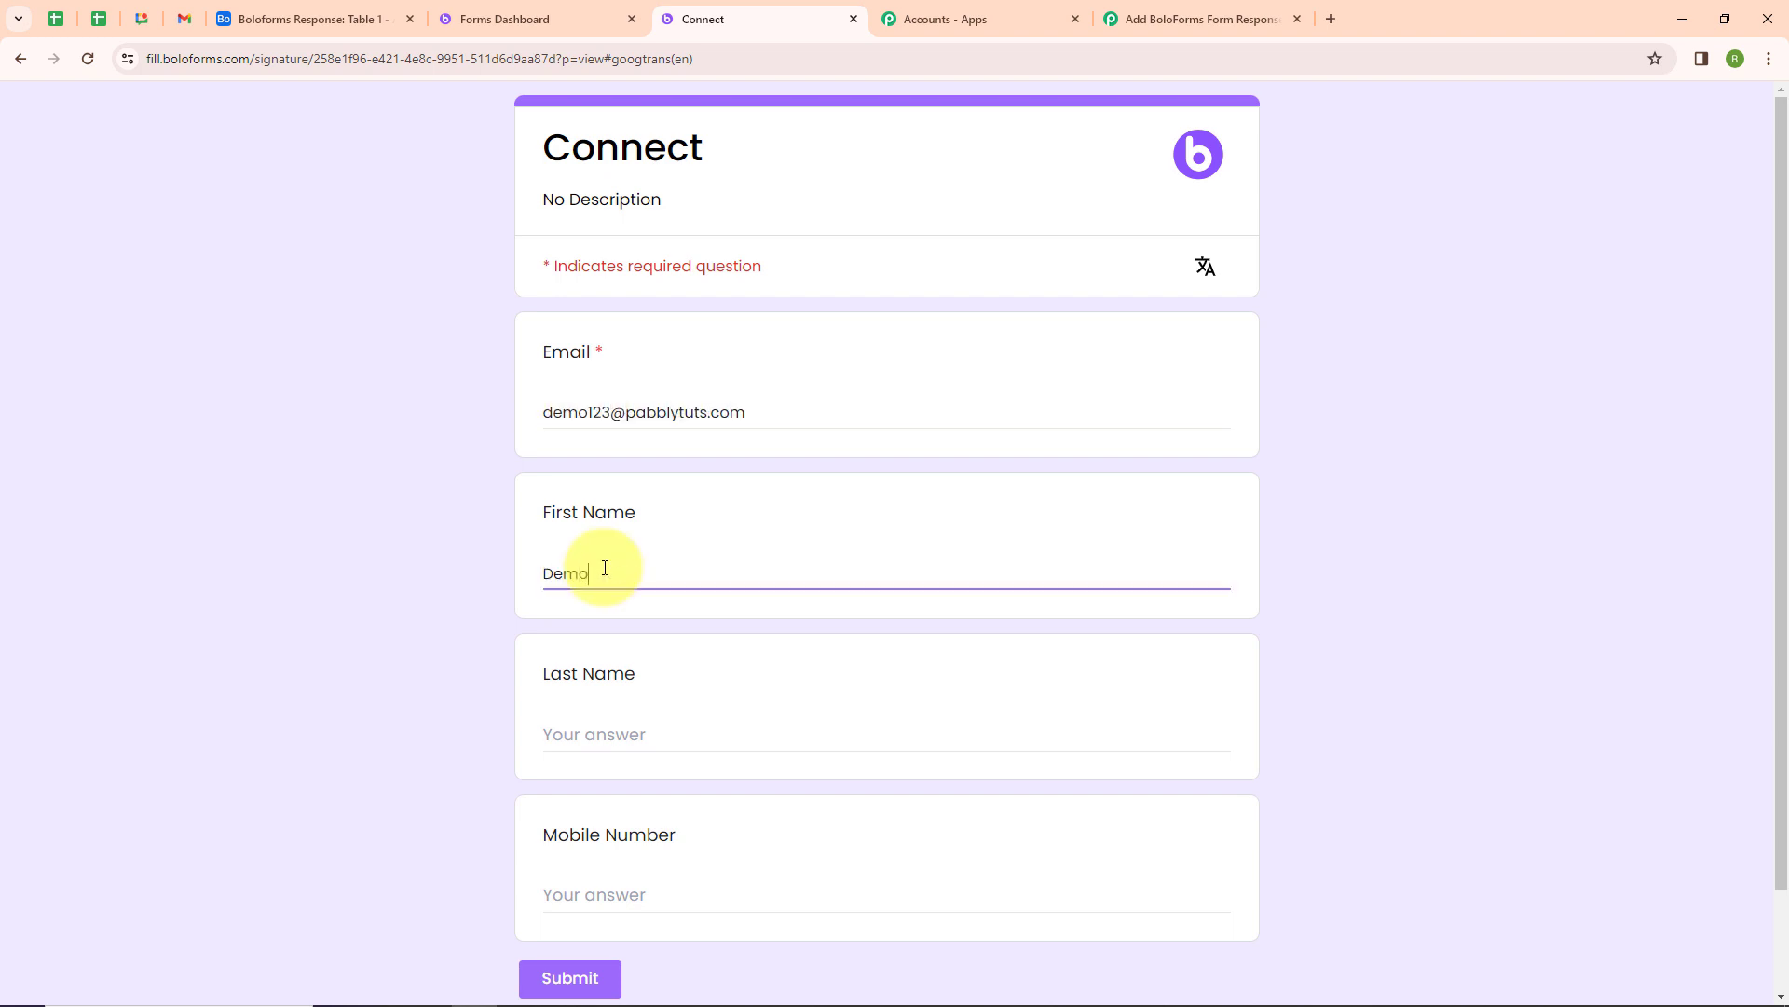
left_click(608, 746)
type("Us")
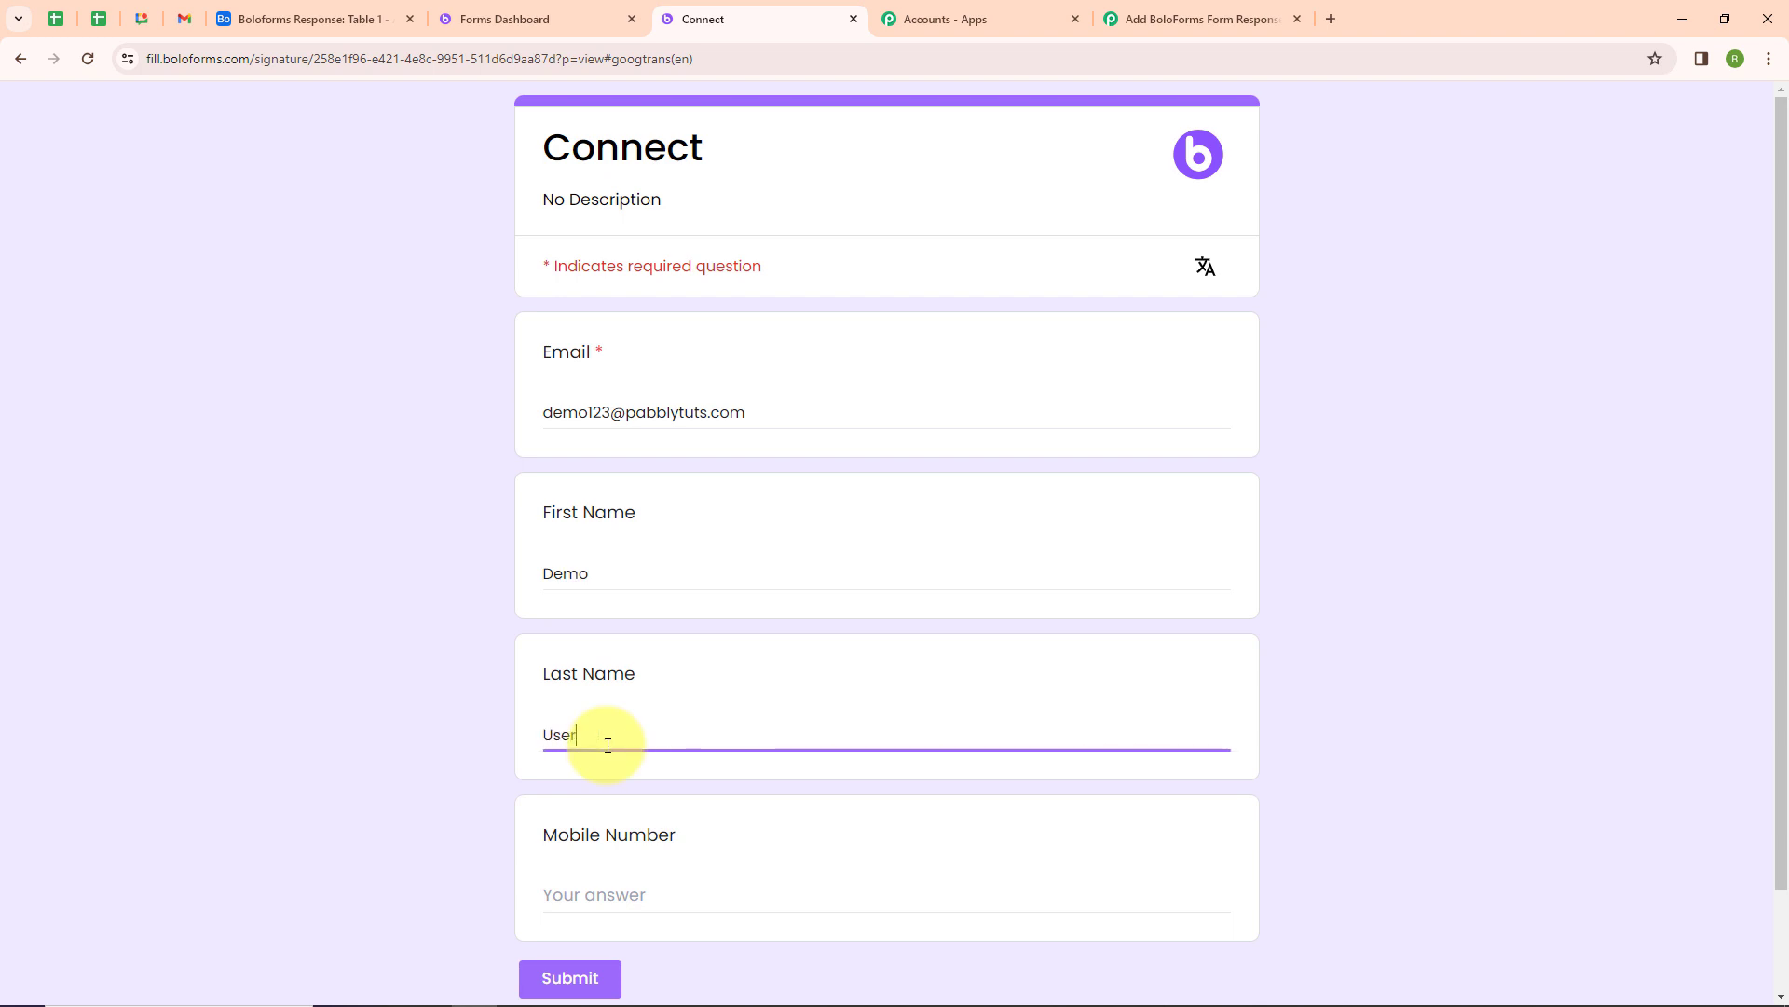
type("er")
left_click(600, 899)
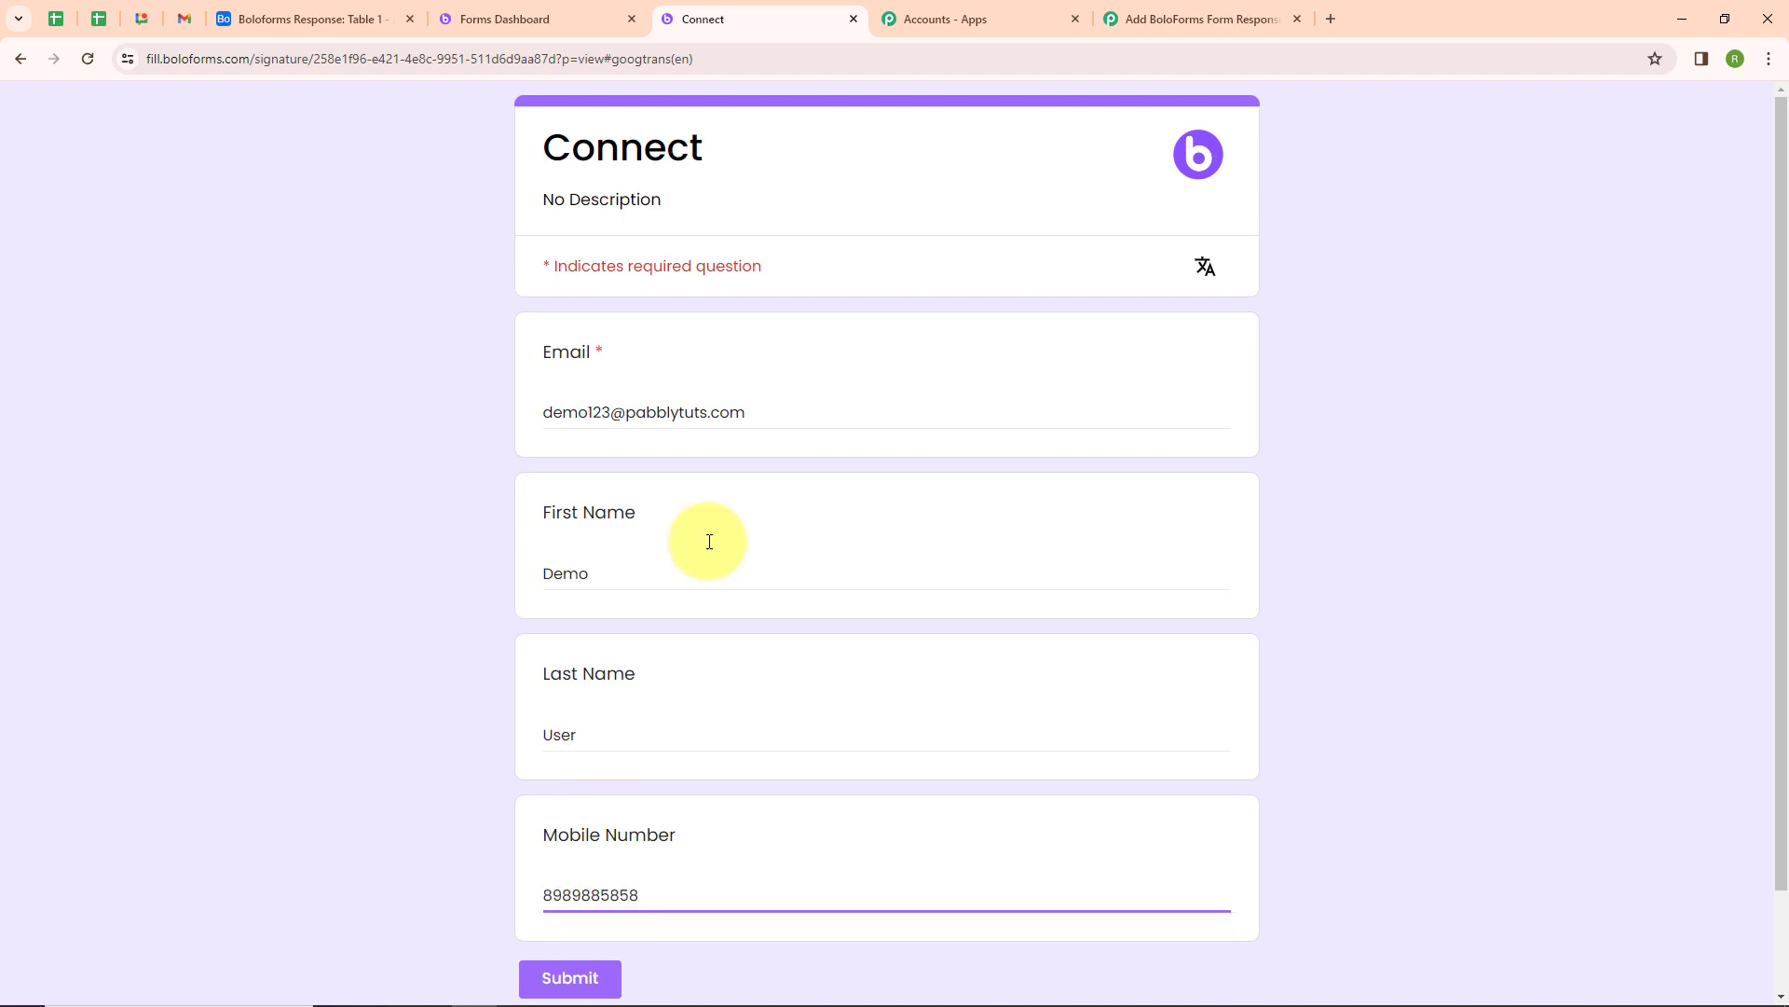
left_click(594, 981)
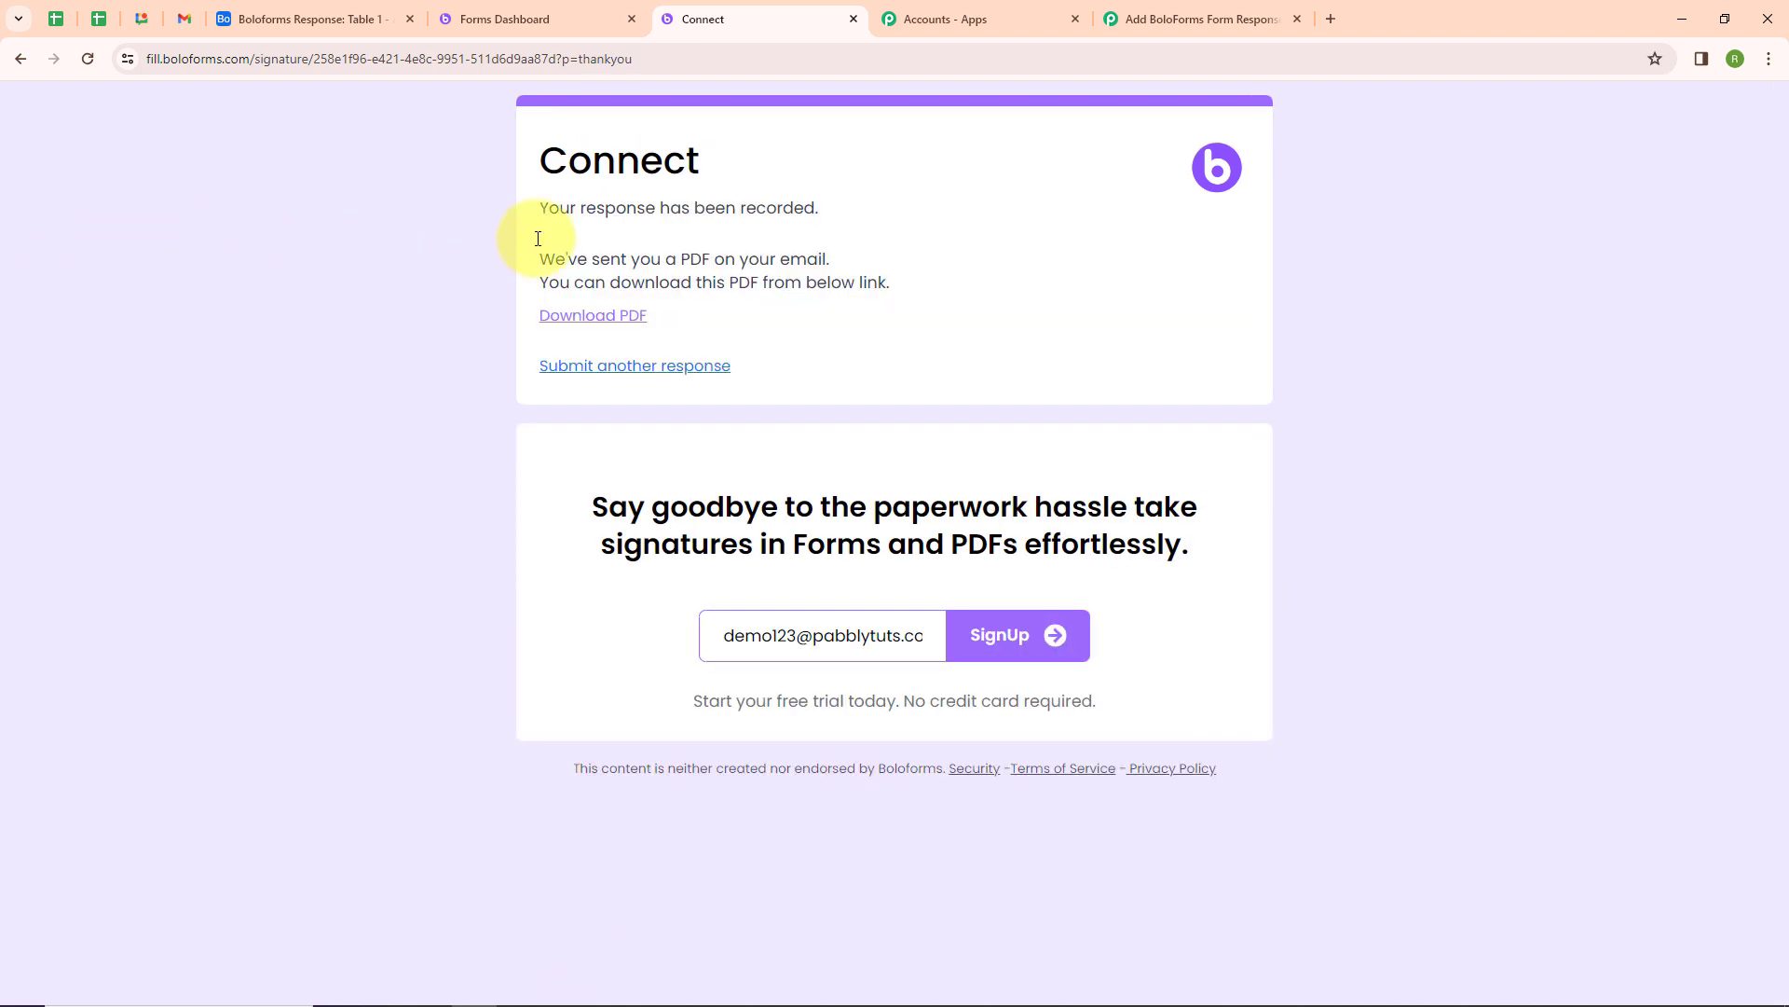
triple_click(579, 214)
left_click(987, 294)
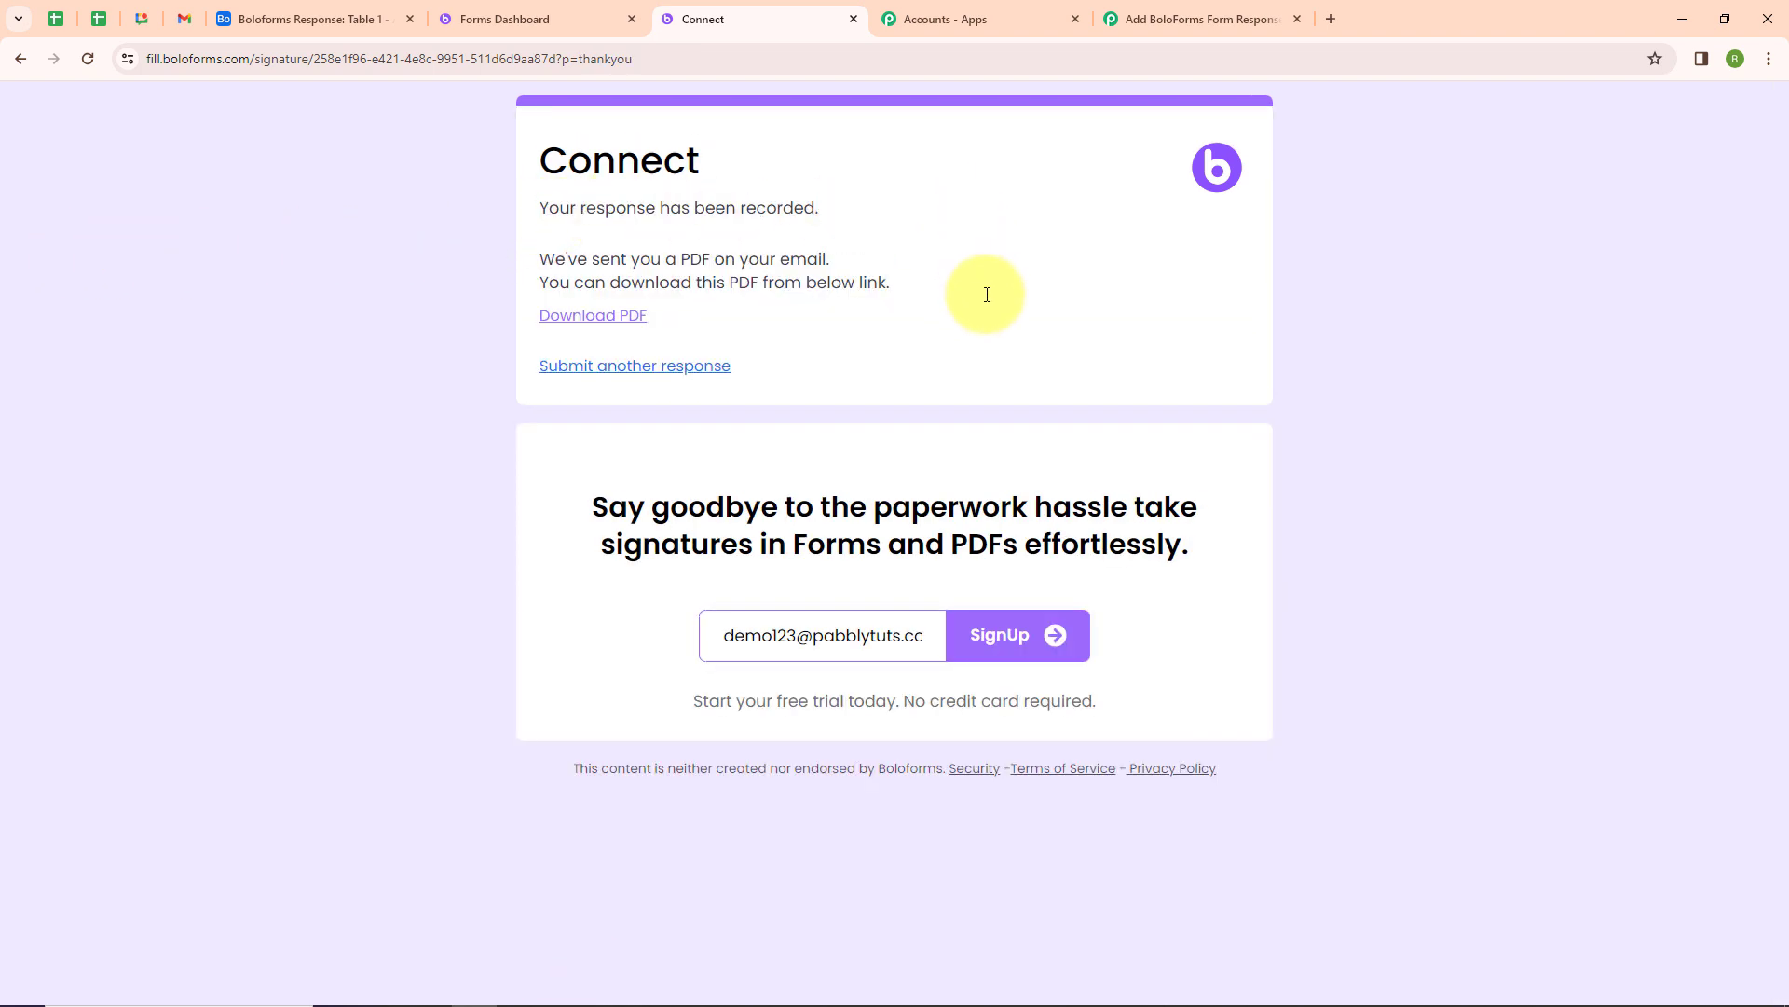
left_click(1125, 8)
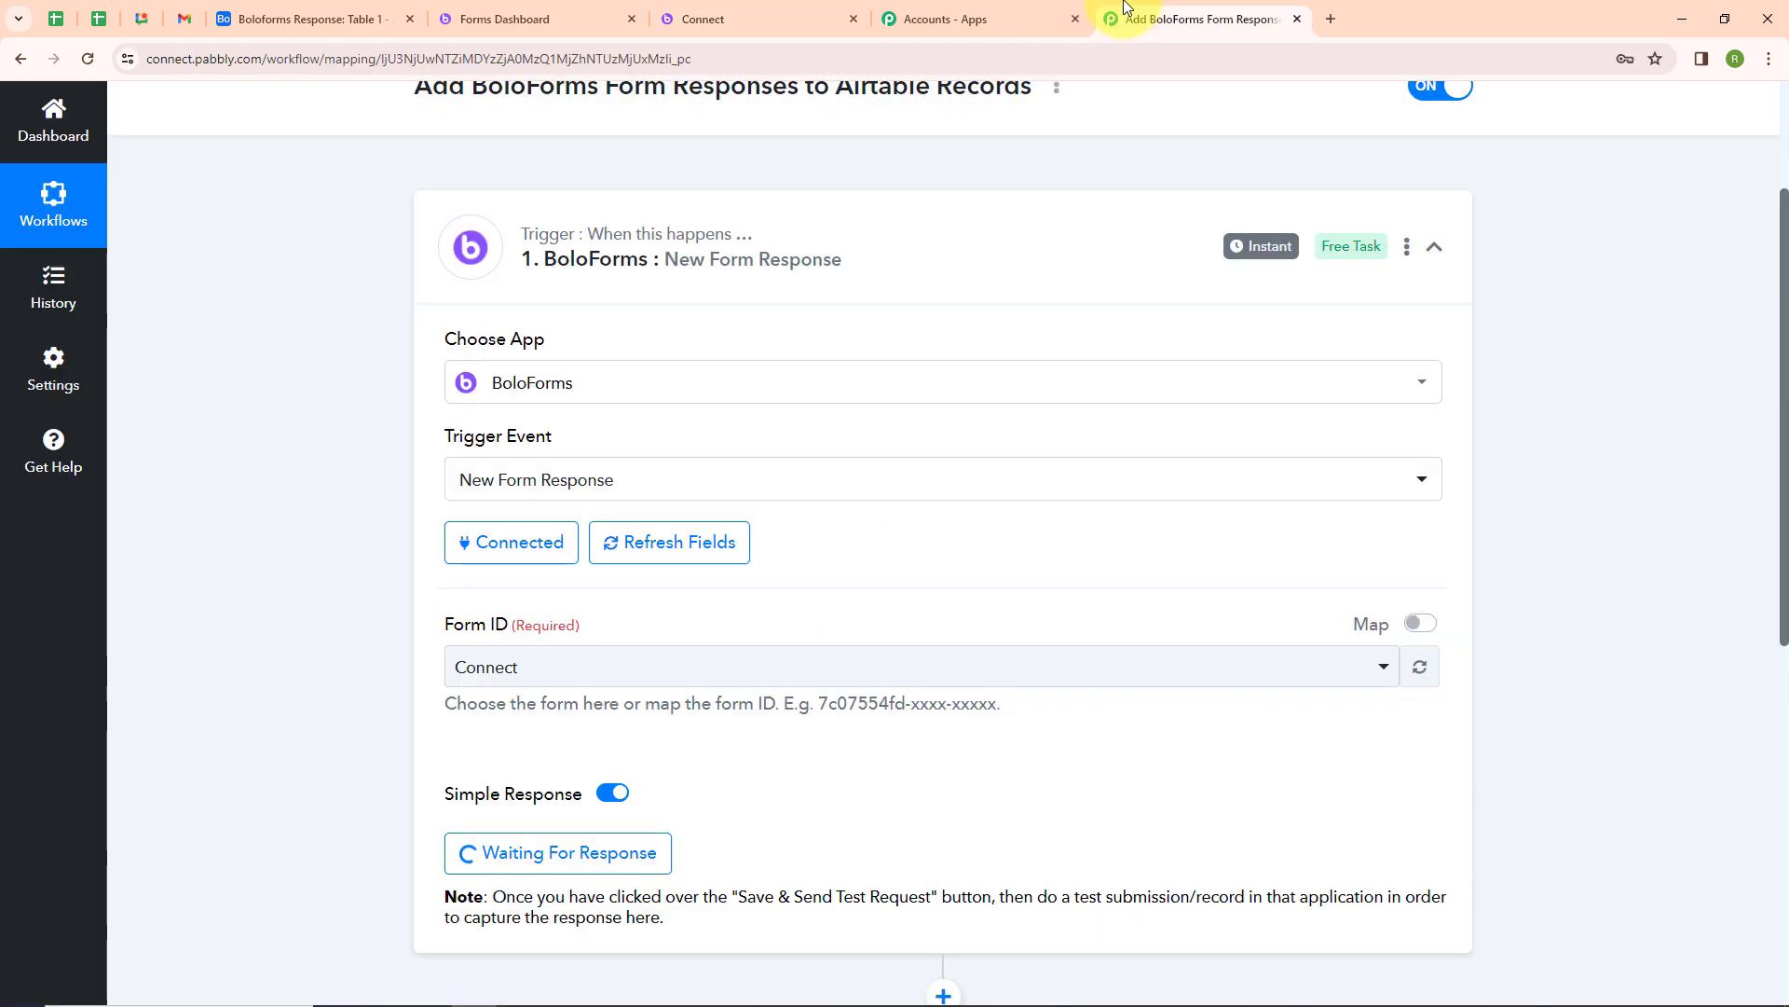
Add the action step using the Airtable app with the Create Record event
scroll(843, 599, "down", 2)
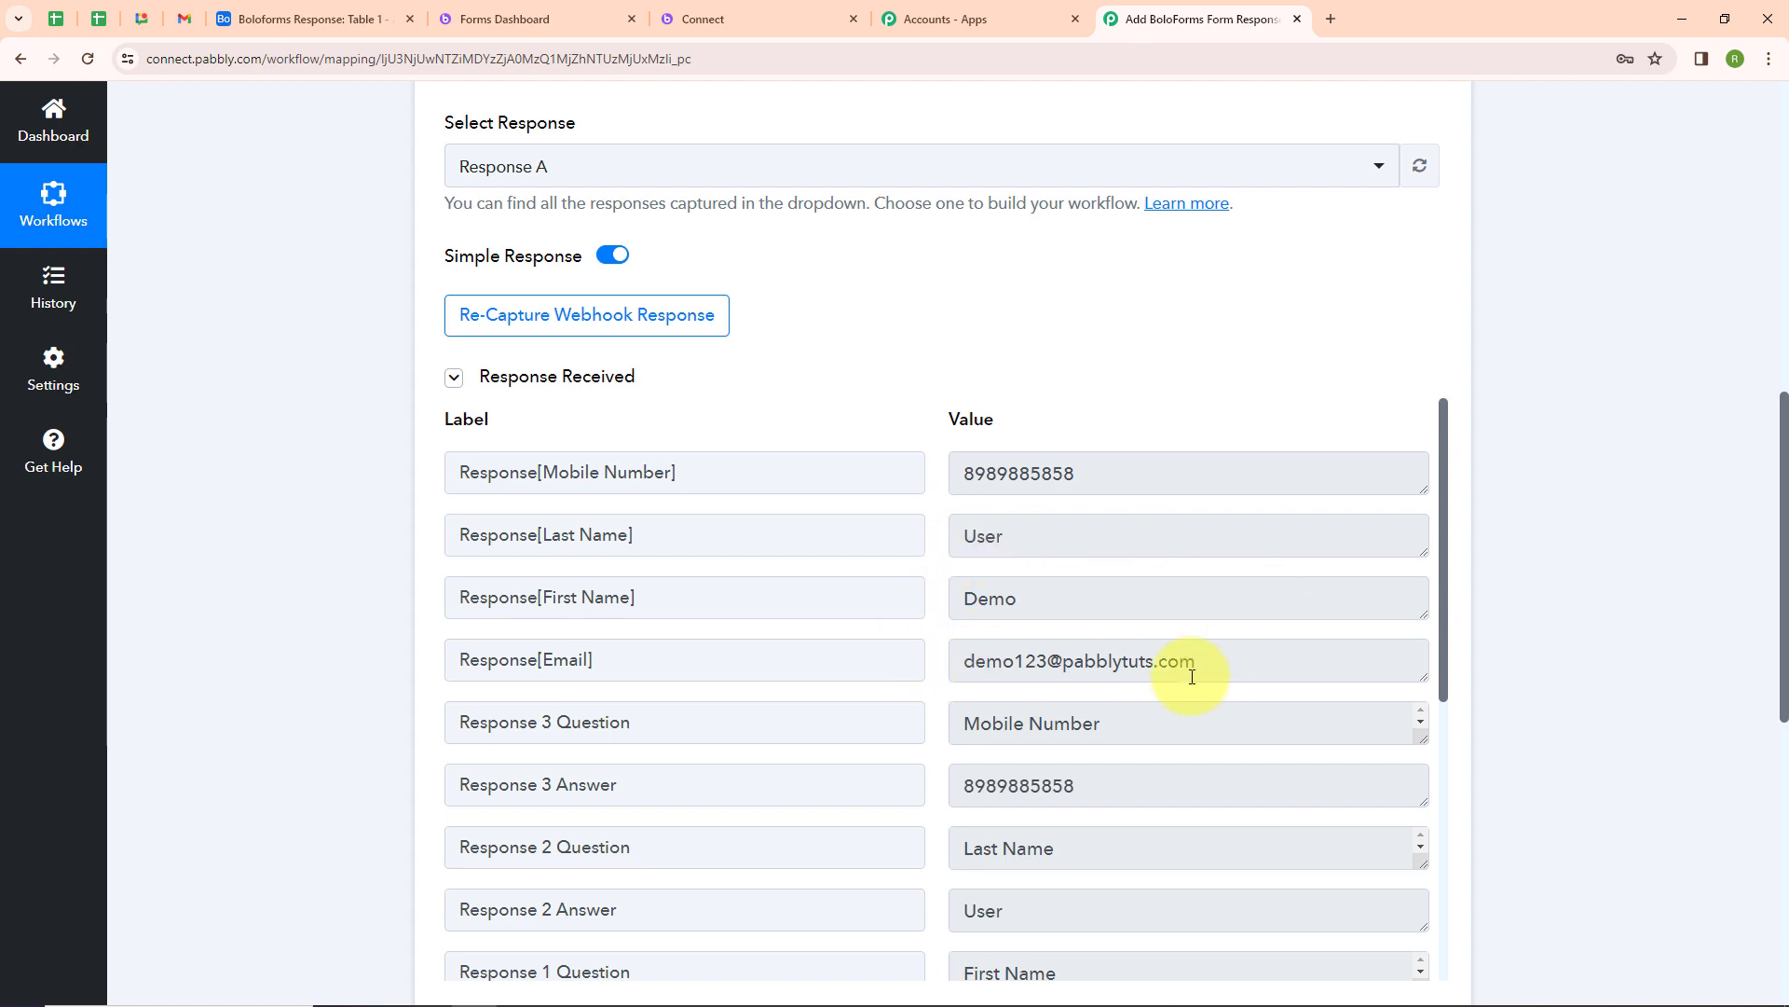
scroll(1078, 372, "up", 10)
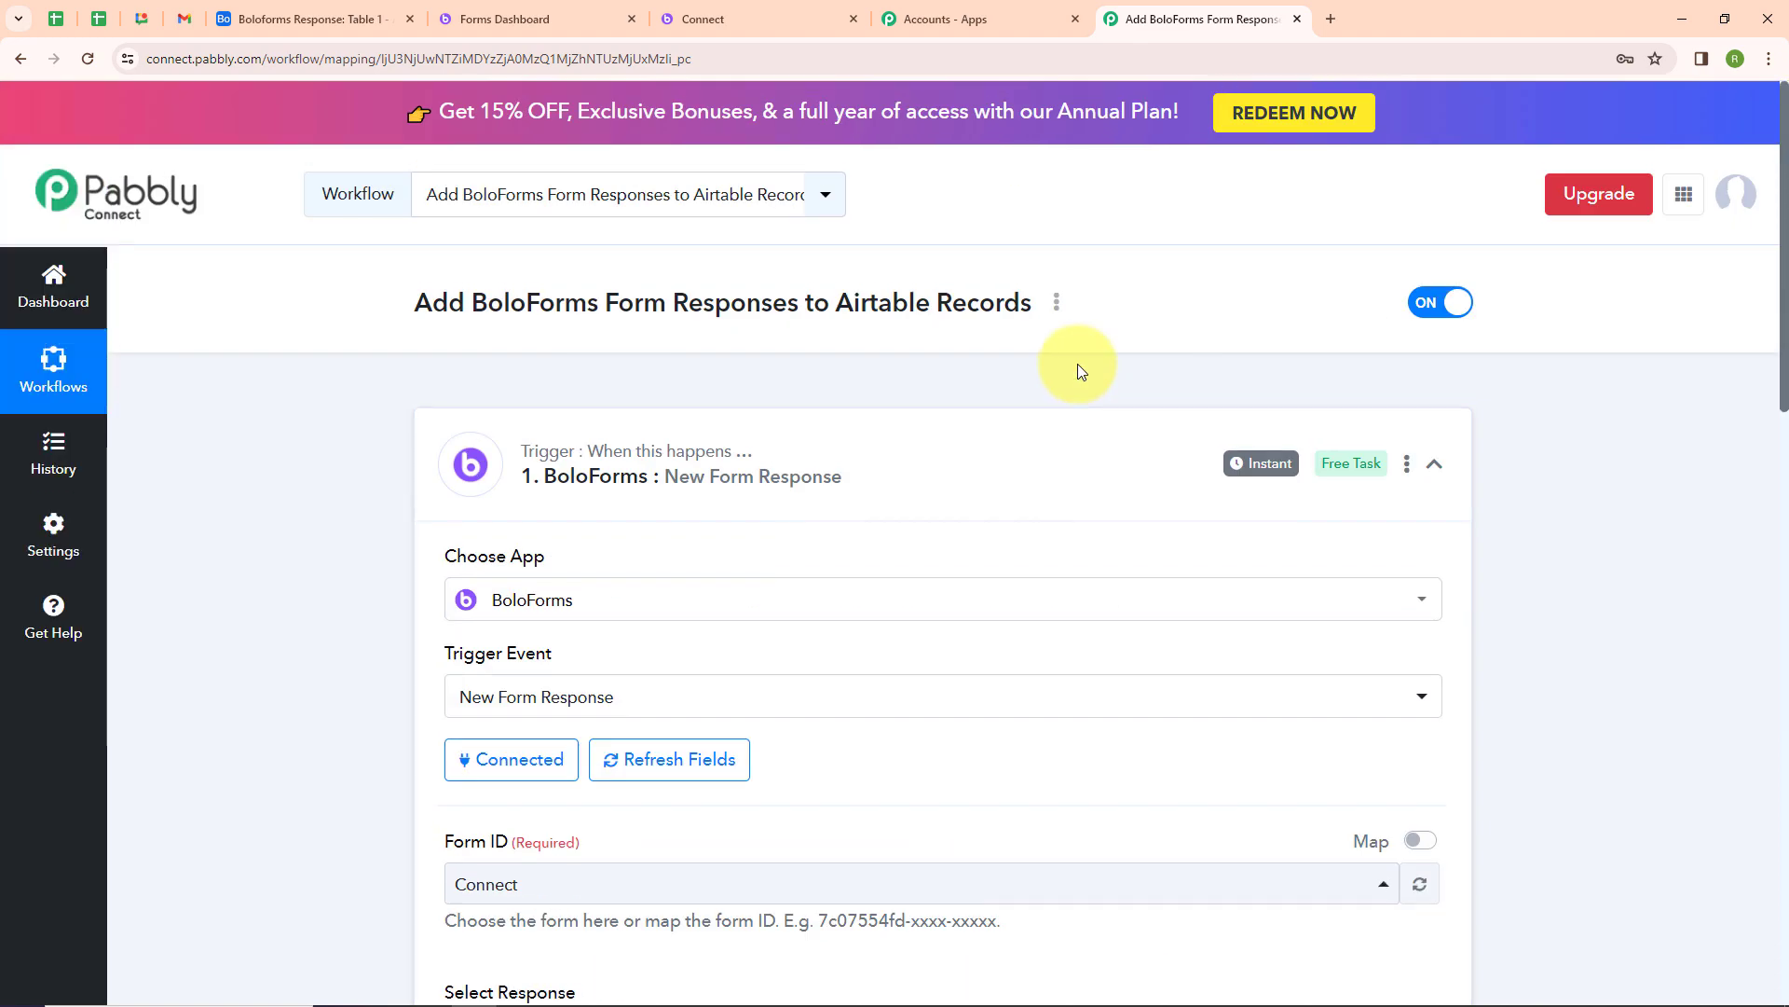
left_click(1434, 464)
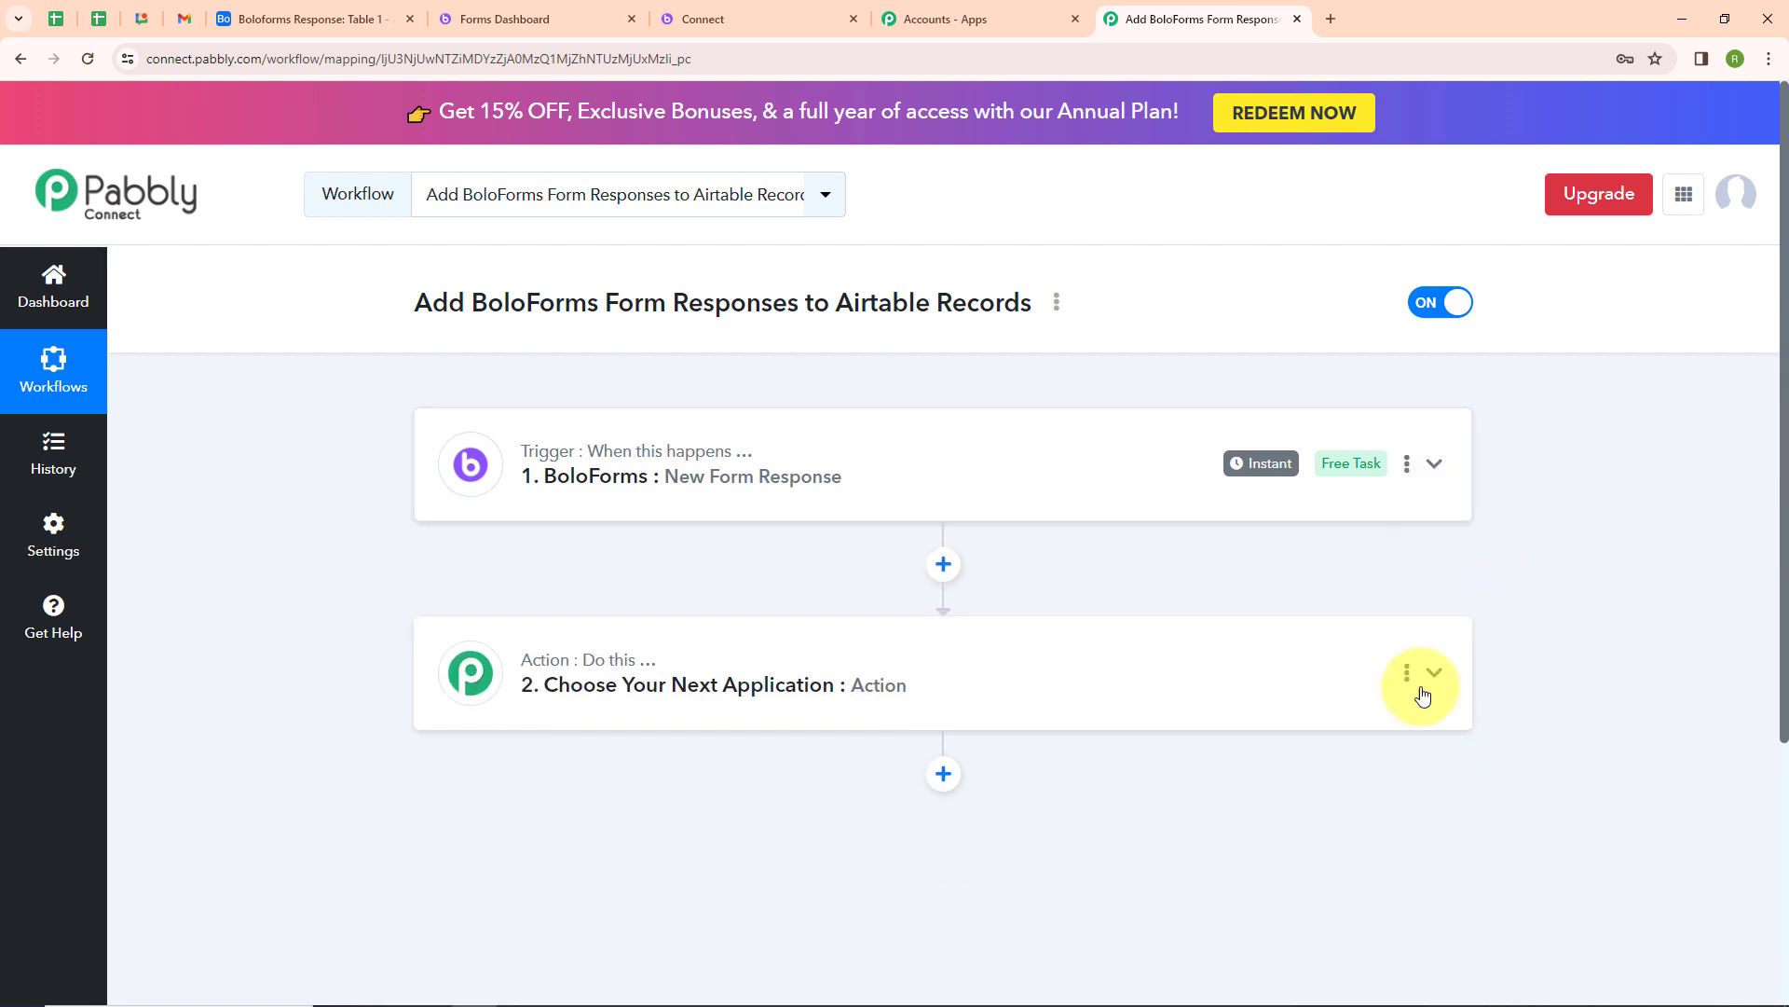
left_click(638, 711)
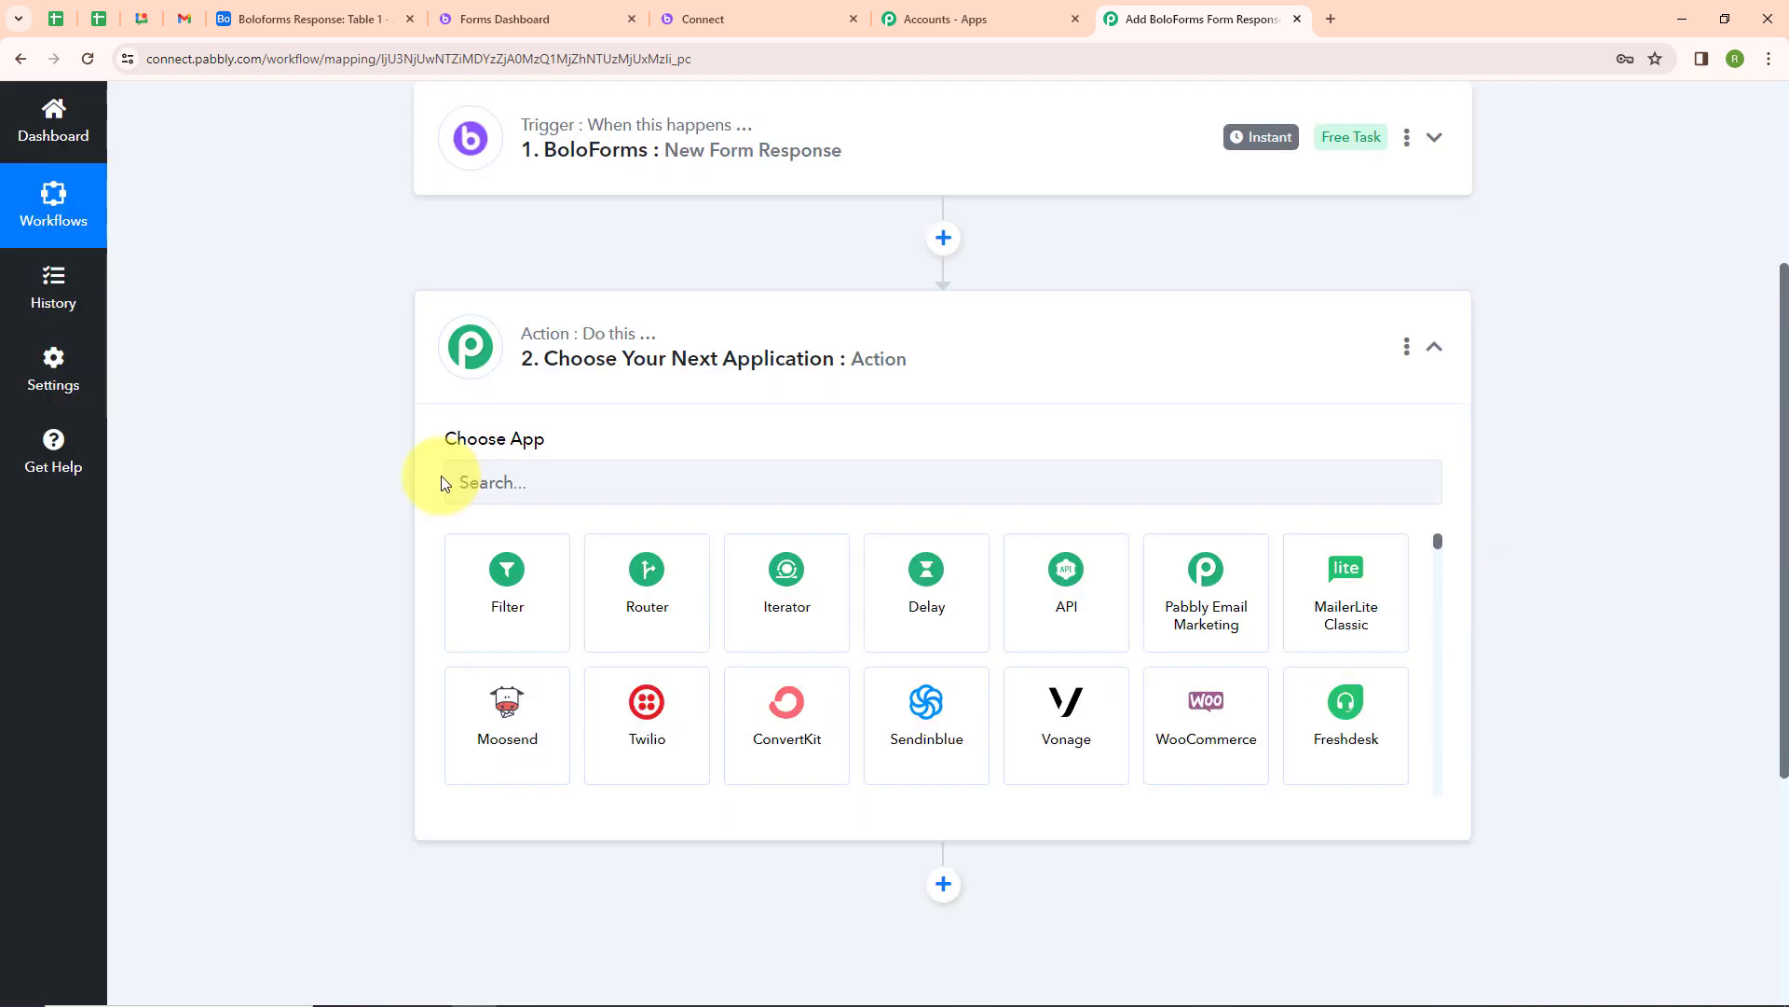
left_click(579, 475)
type("Airt")
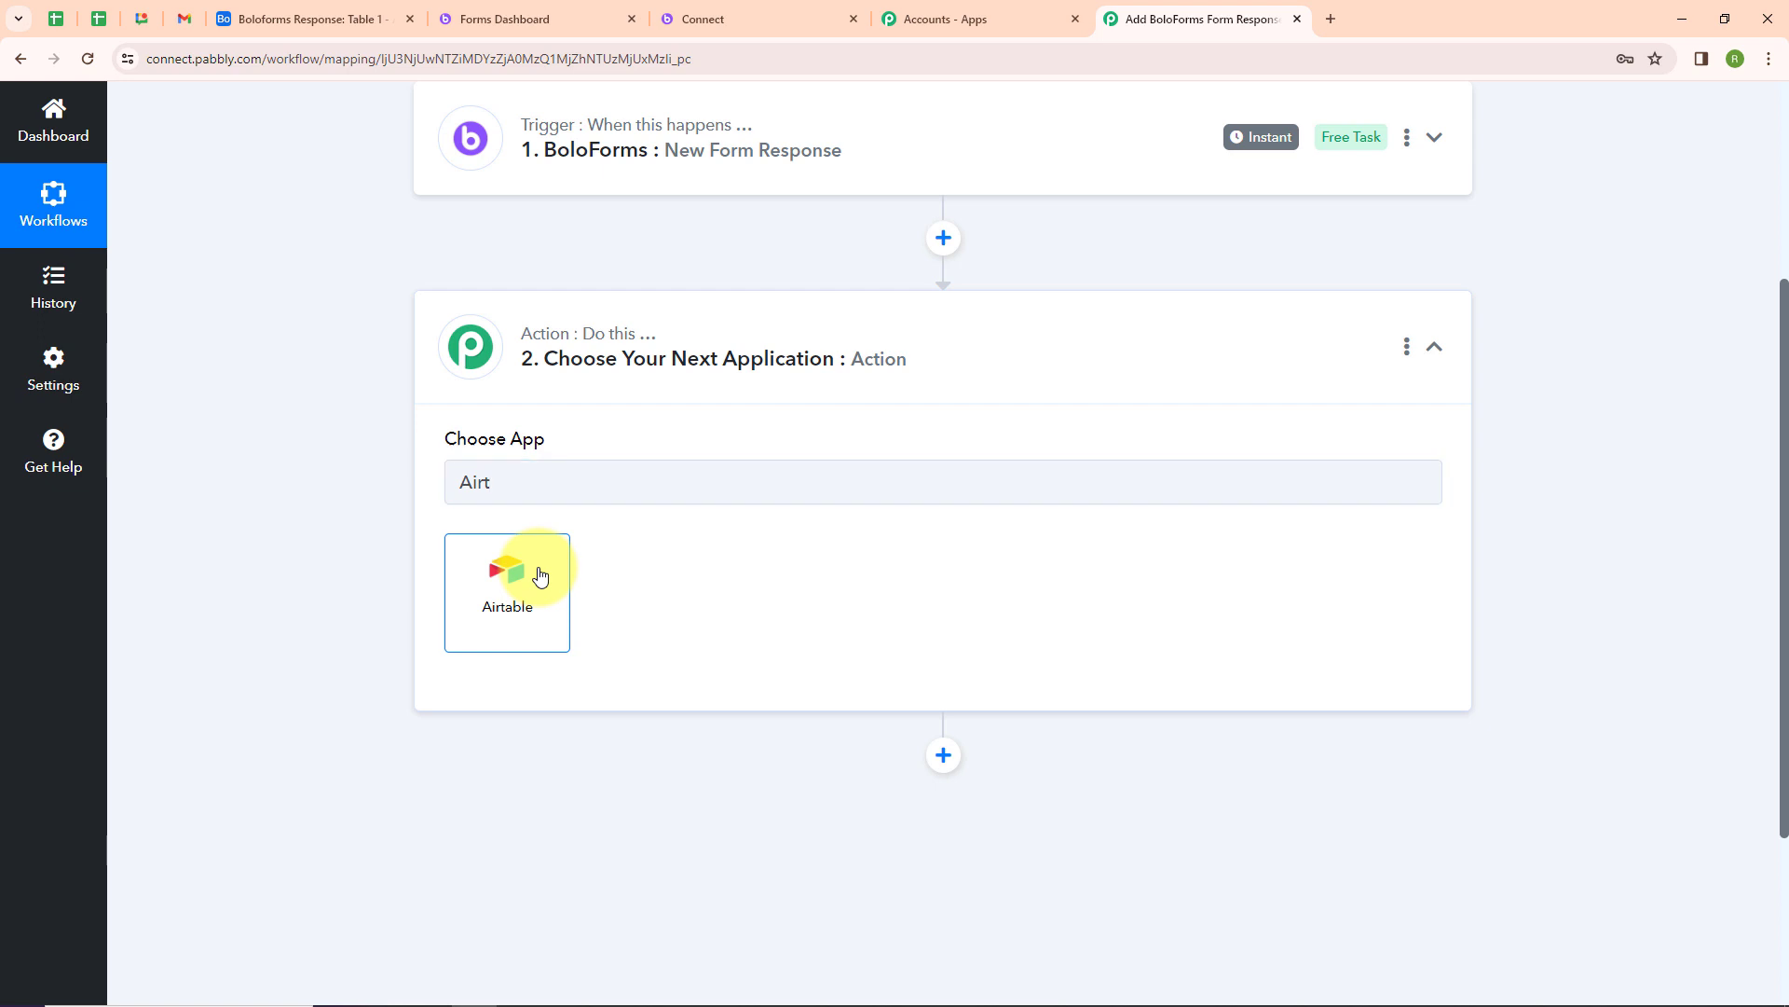
left_click(539, 573)
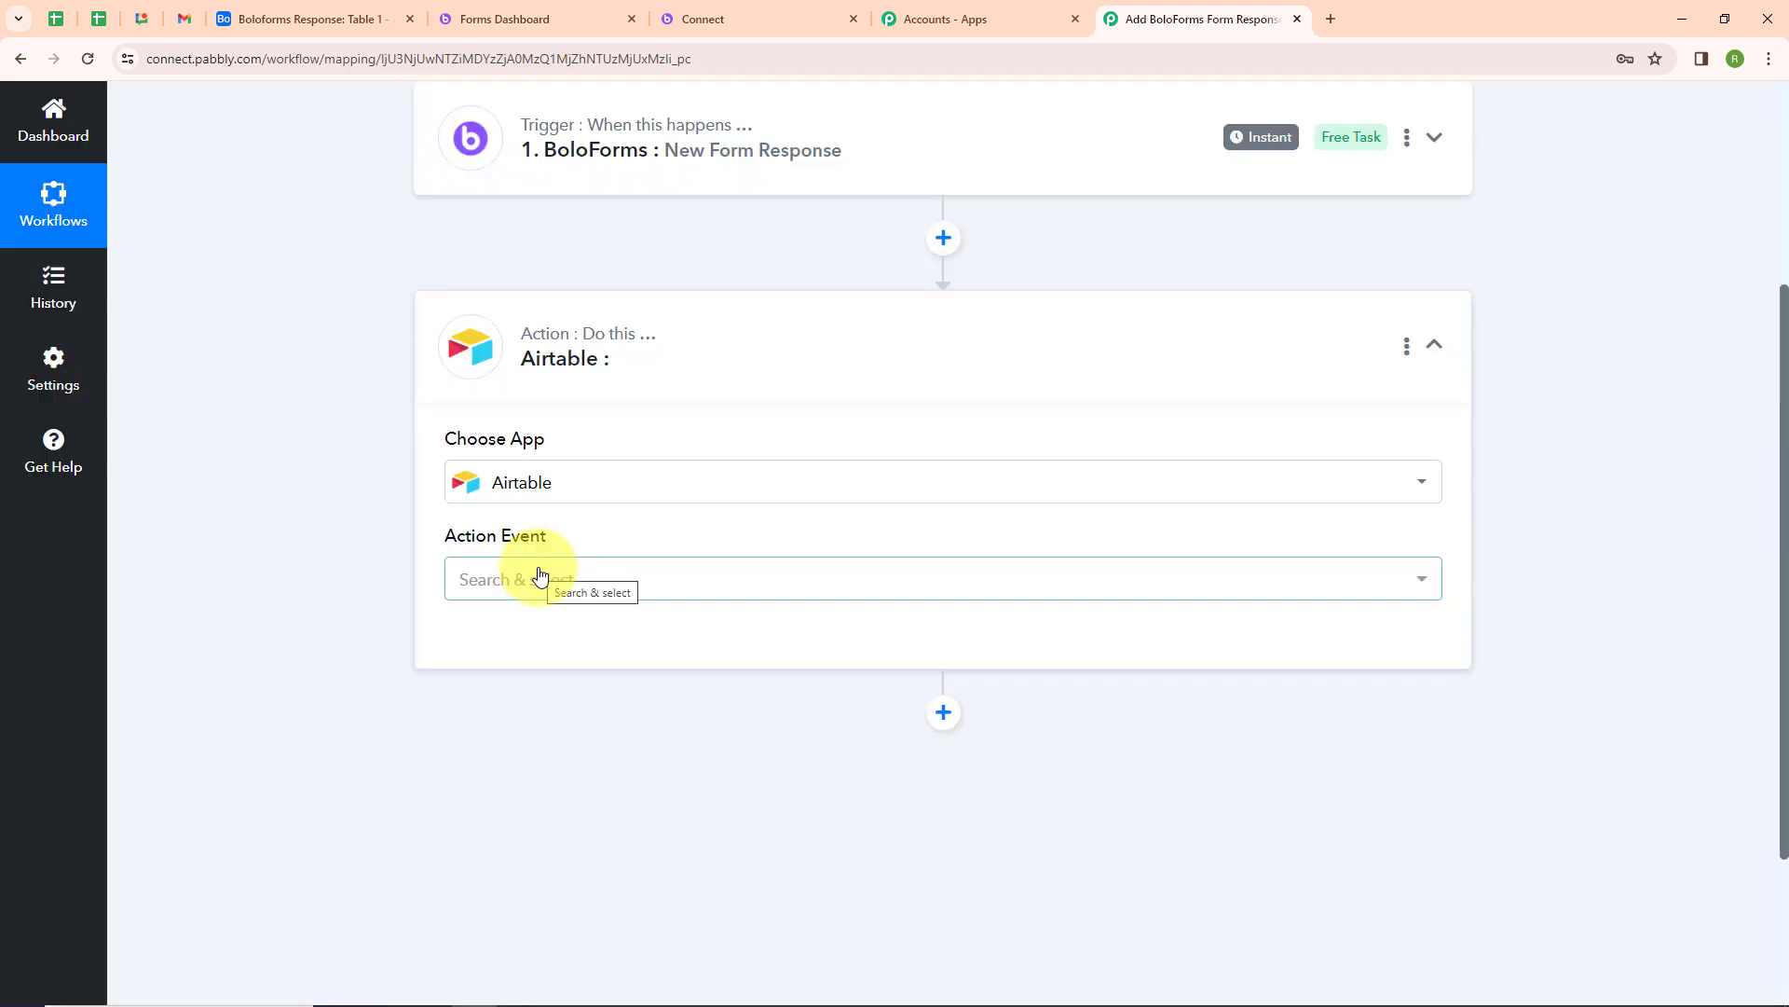
left_click(538, 577)
left_click(519, 243)
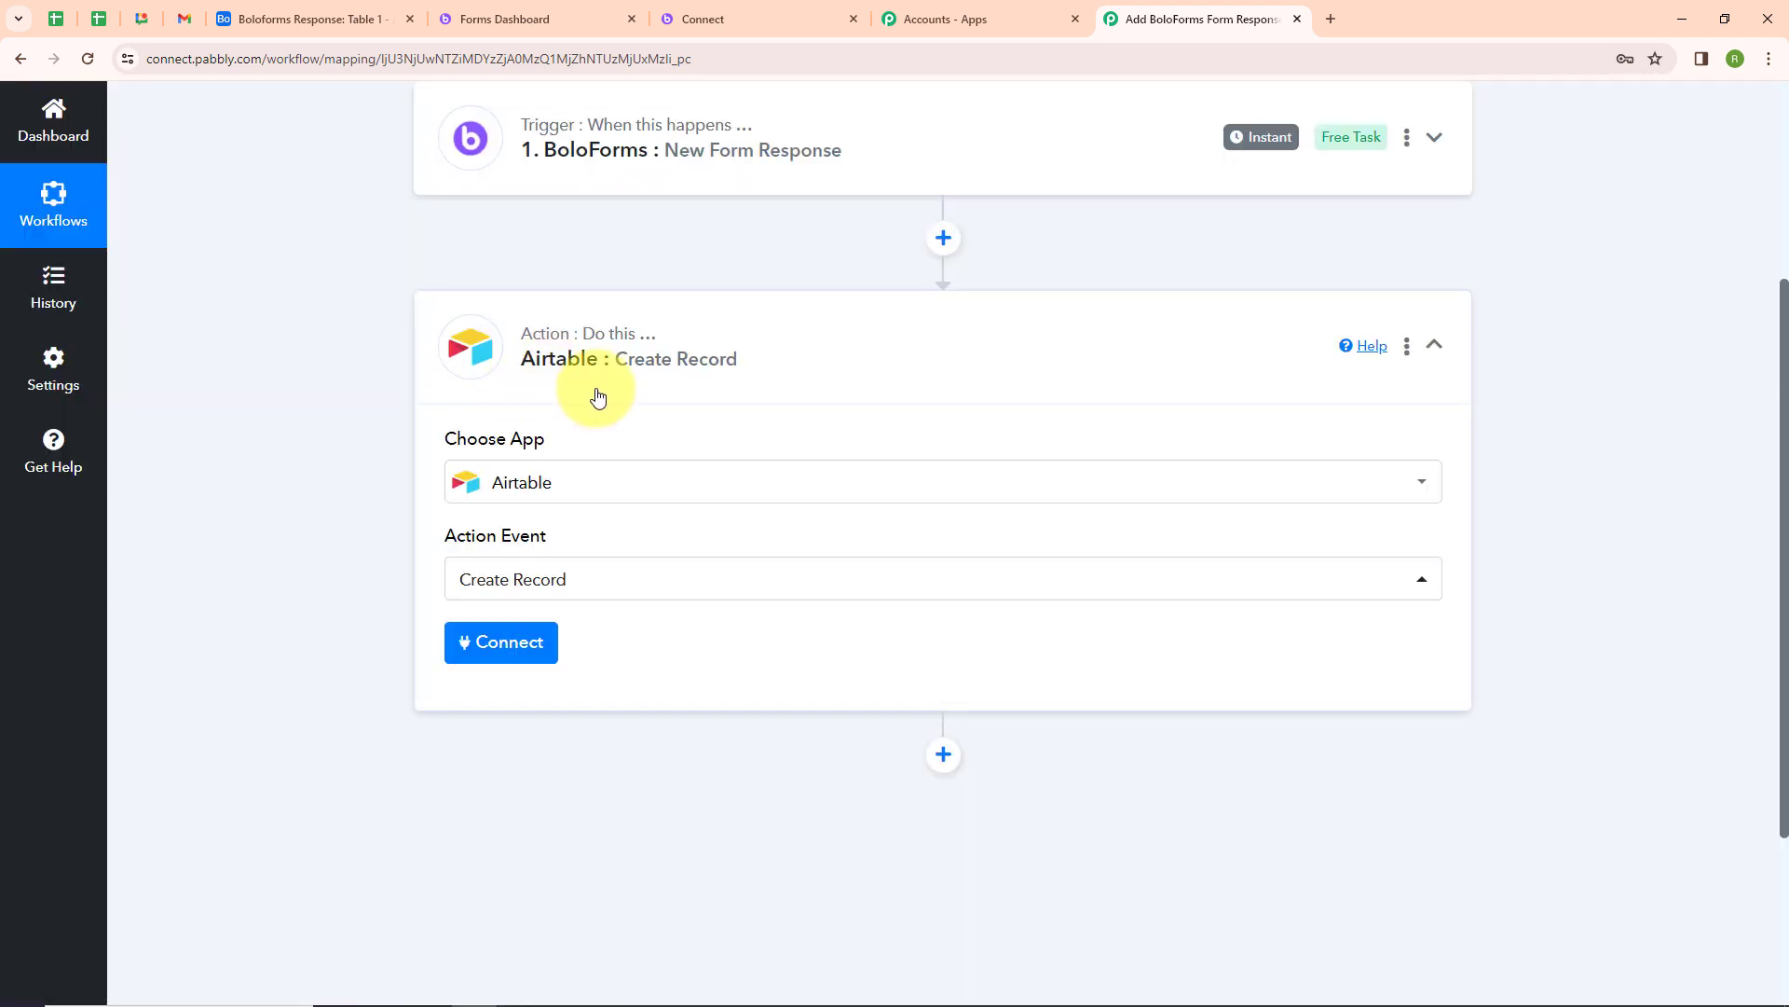
Add a new Airtable connection and grant it access to the Boloforms Response base
left_click(519, 649)
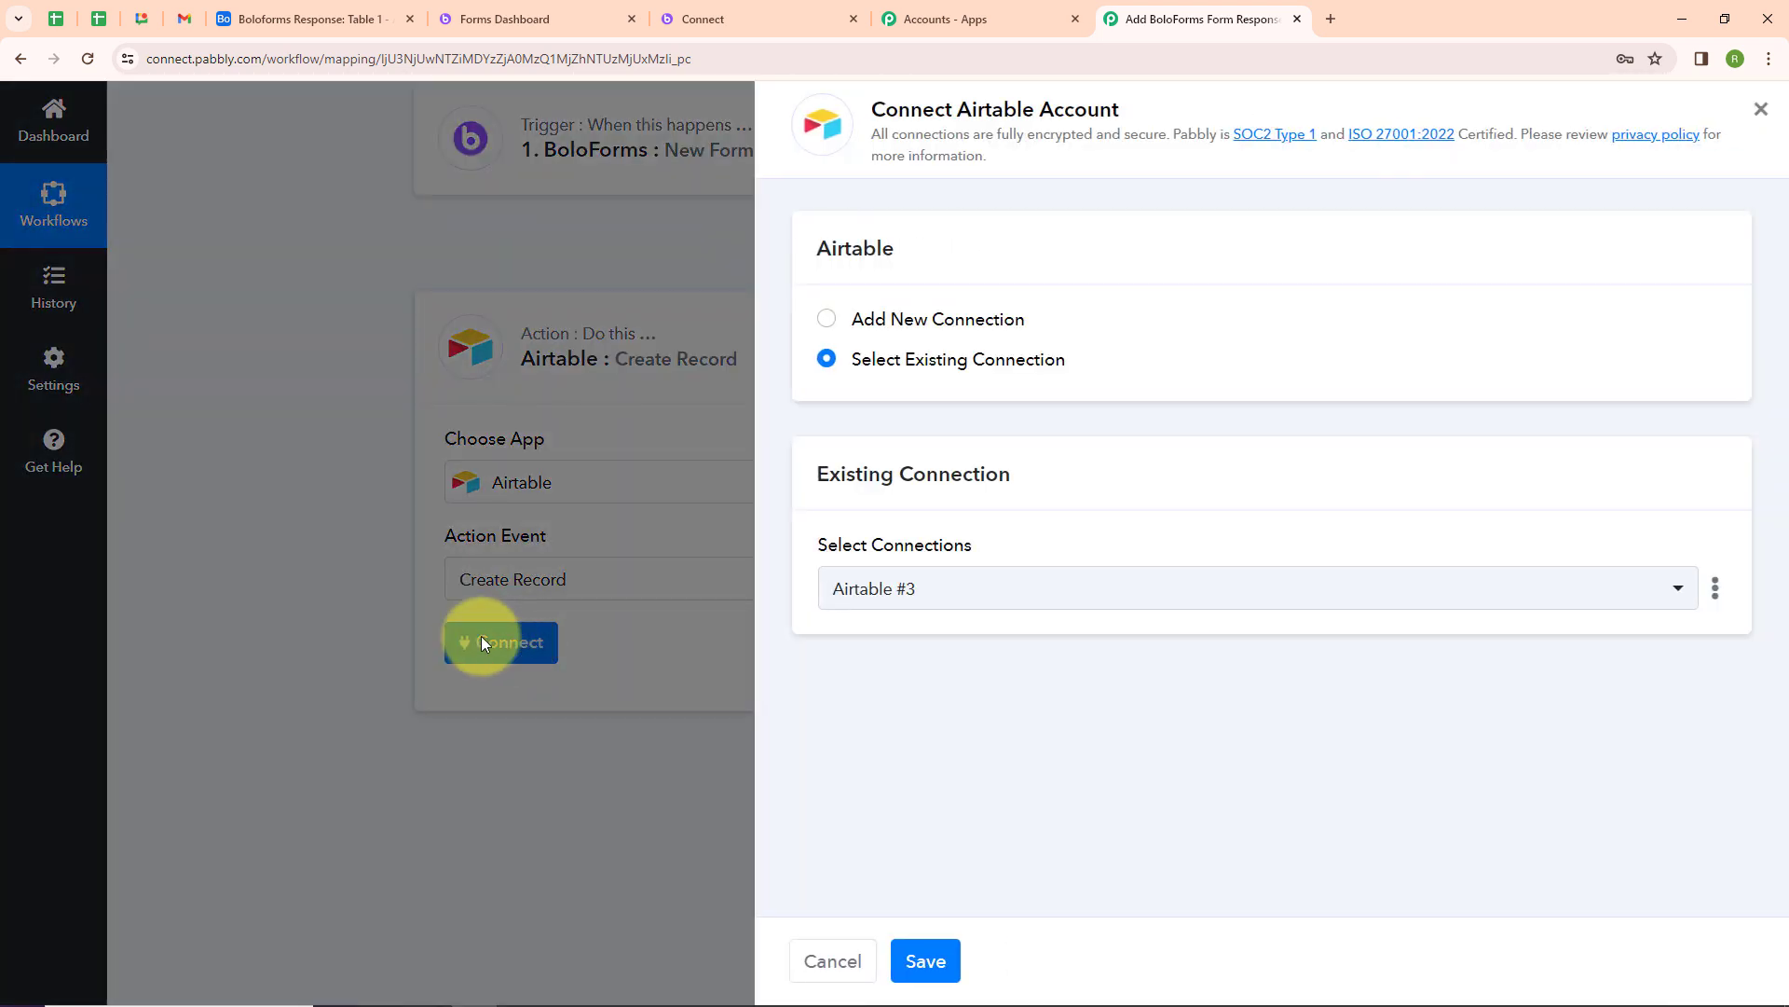
left_click(826, 320)
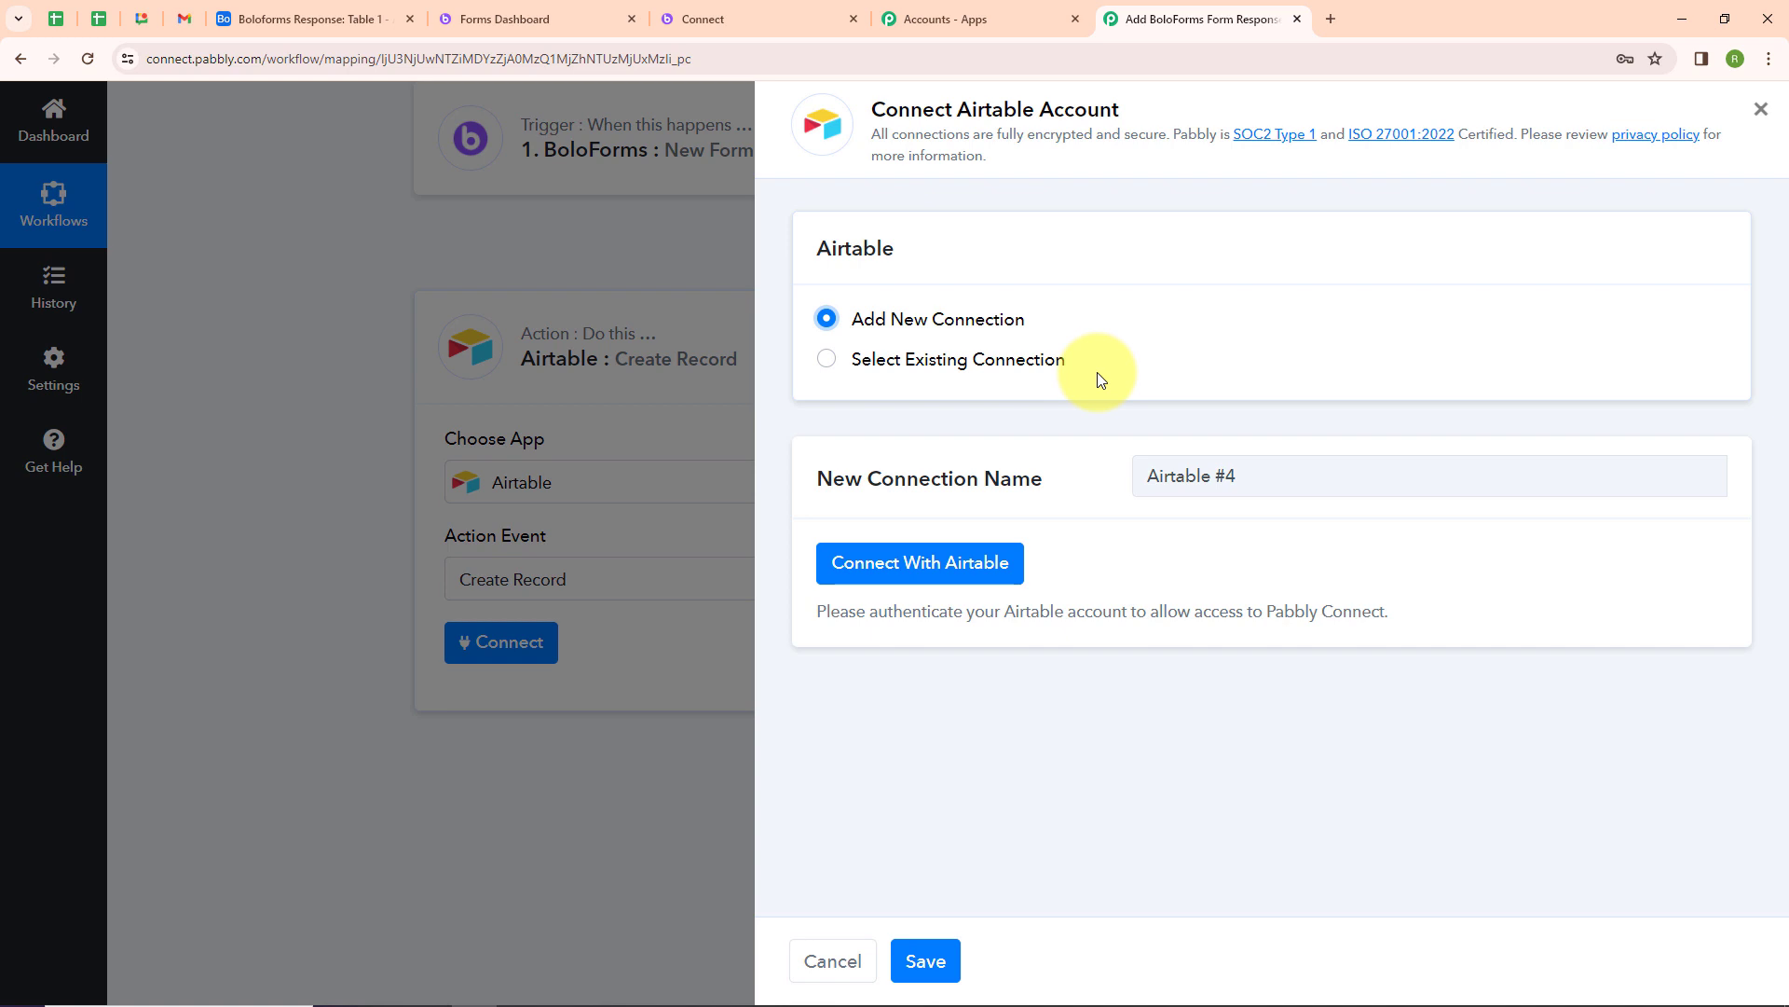
left_click(897, 582)
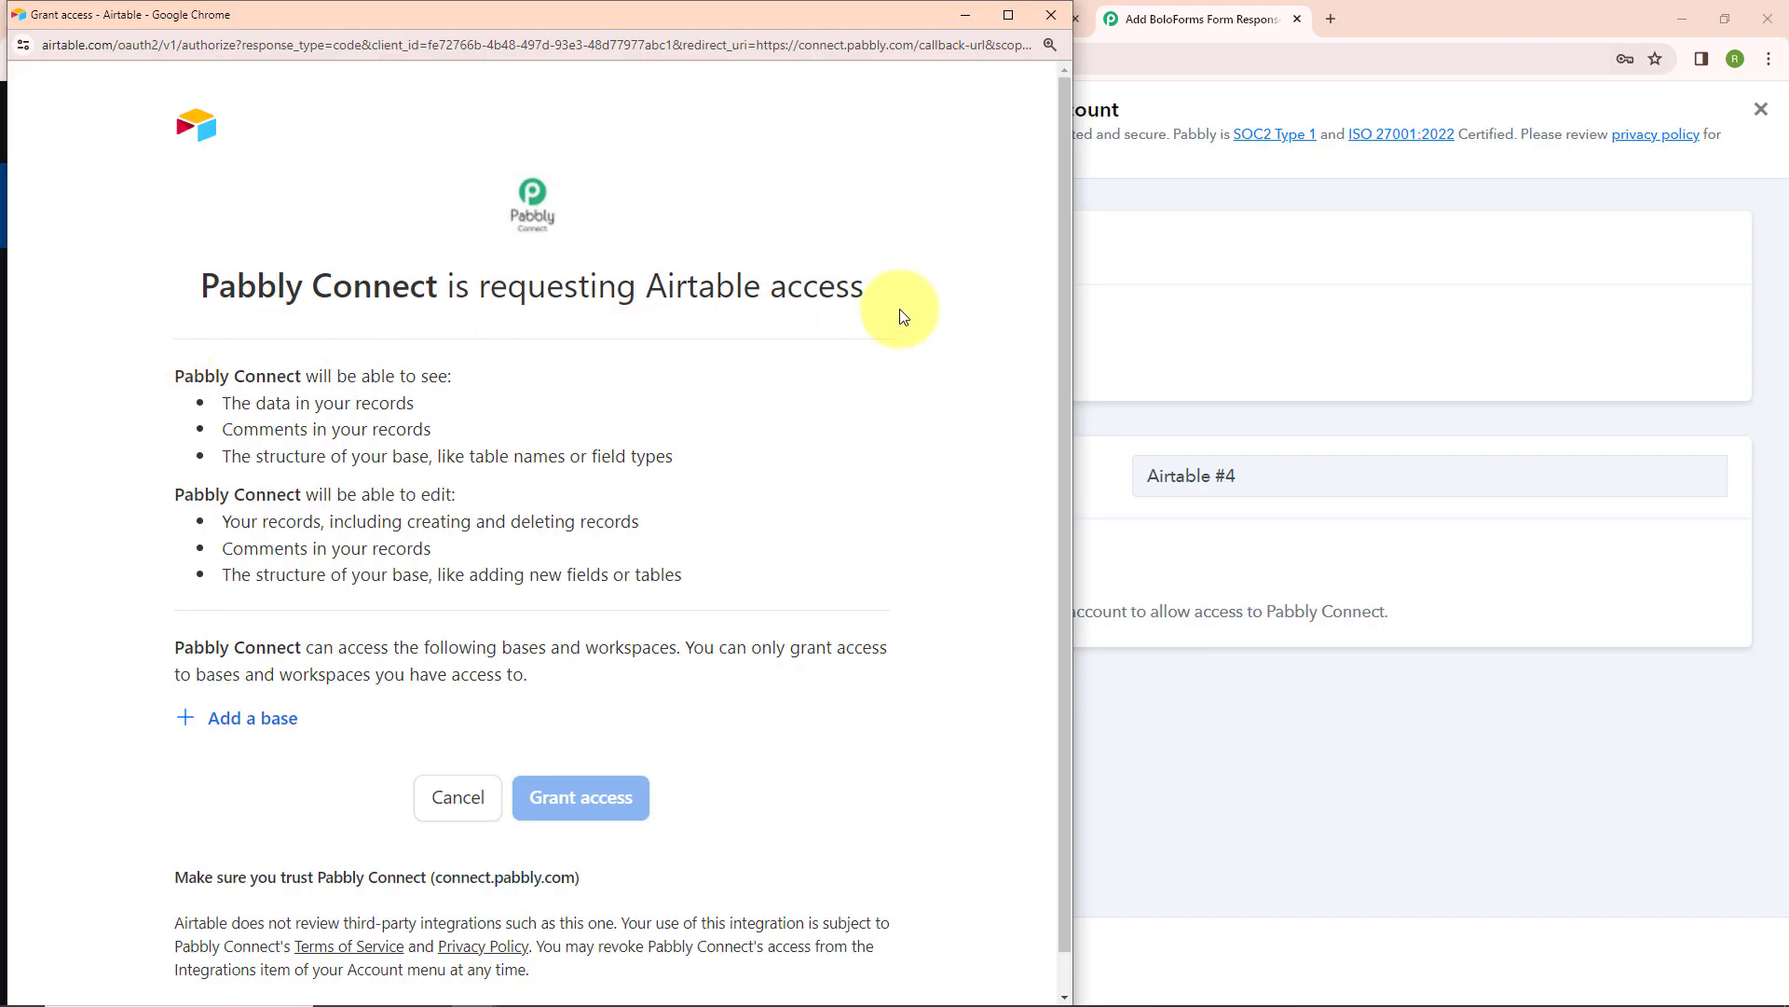
left_click(259, 727)
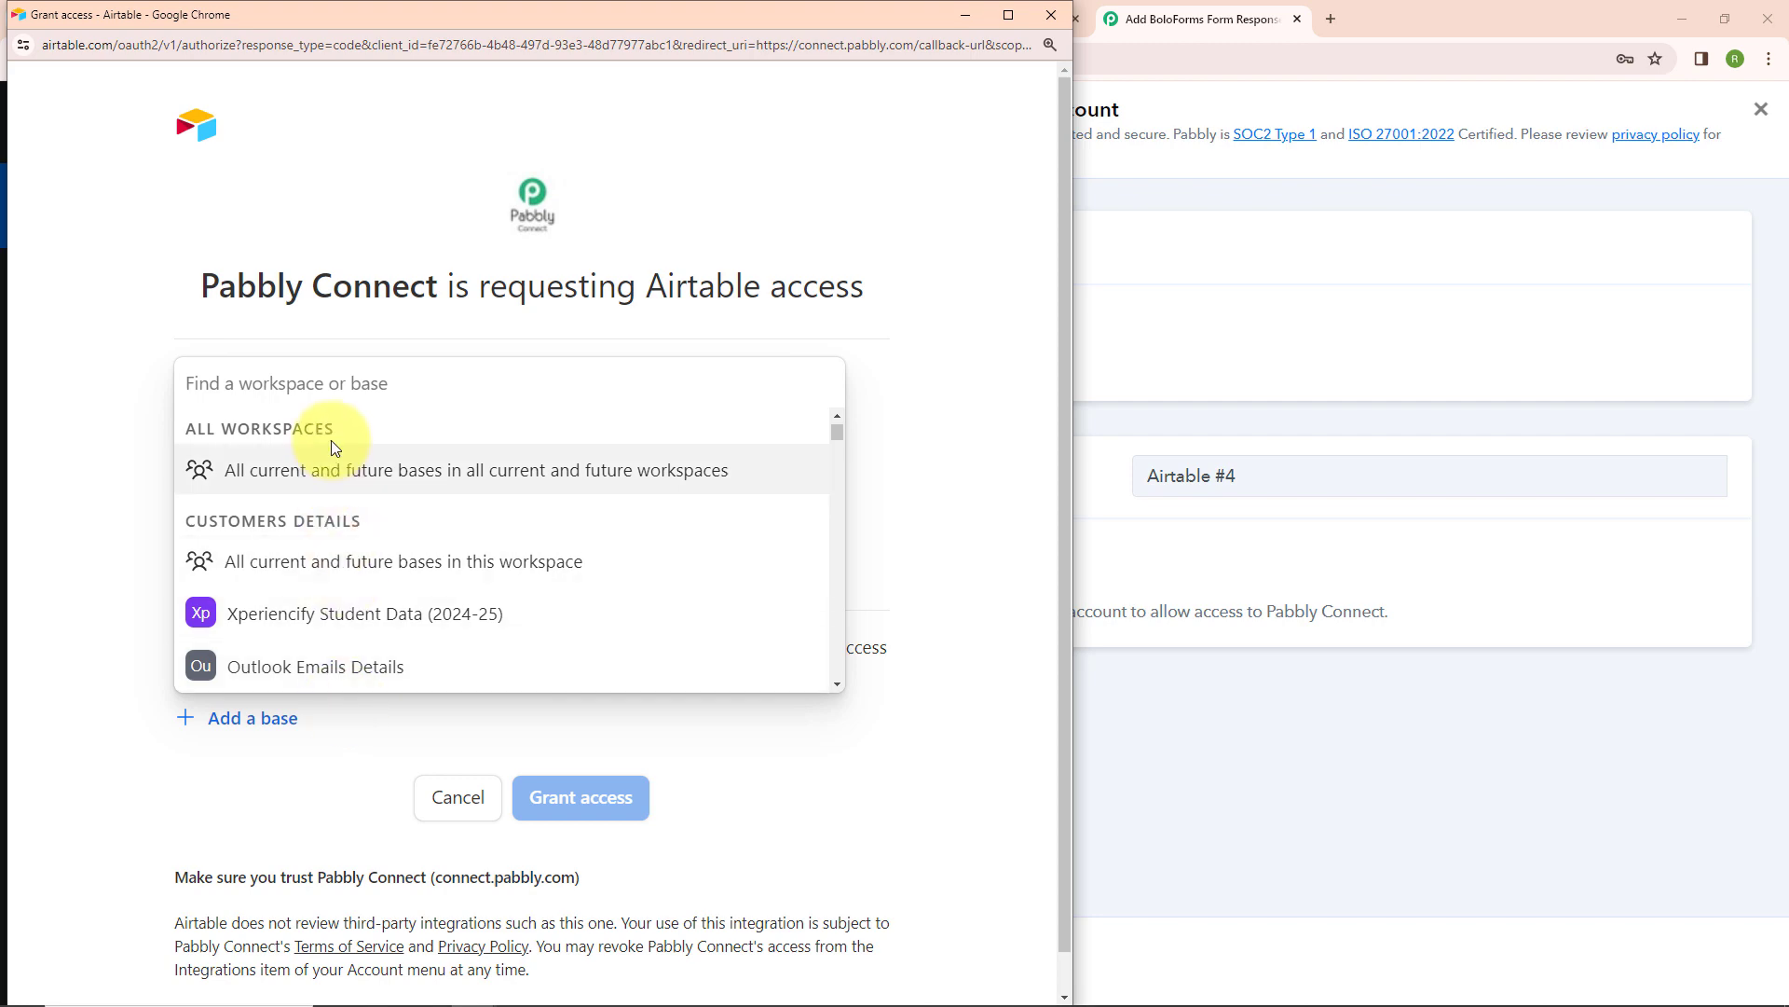
left_click(947, 24)
left_click(336, 9)
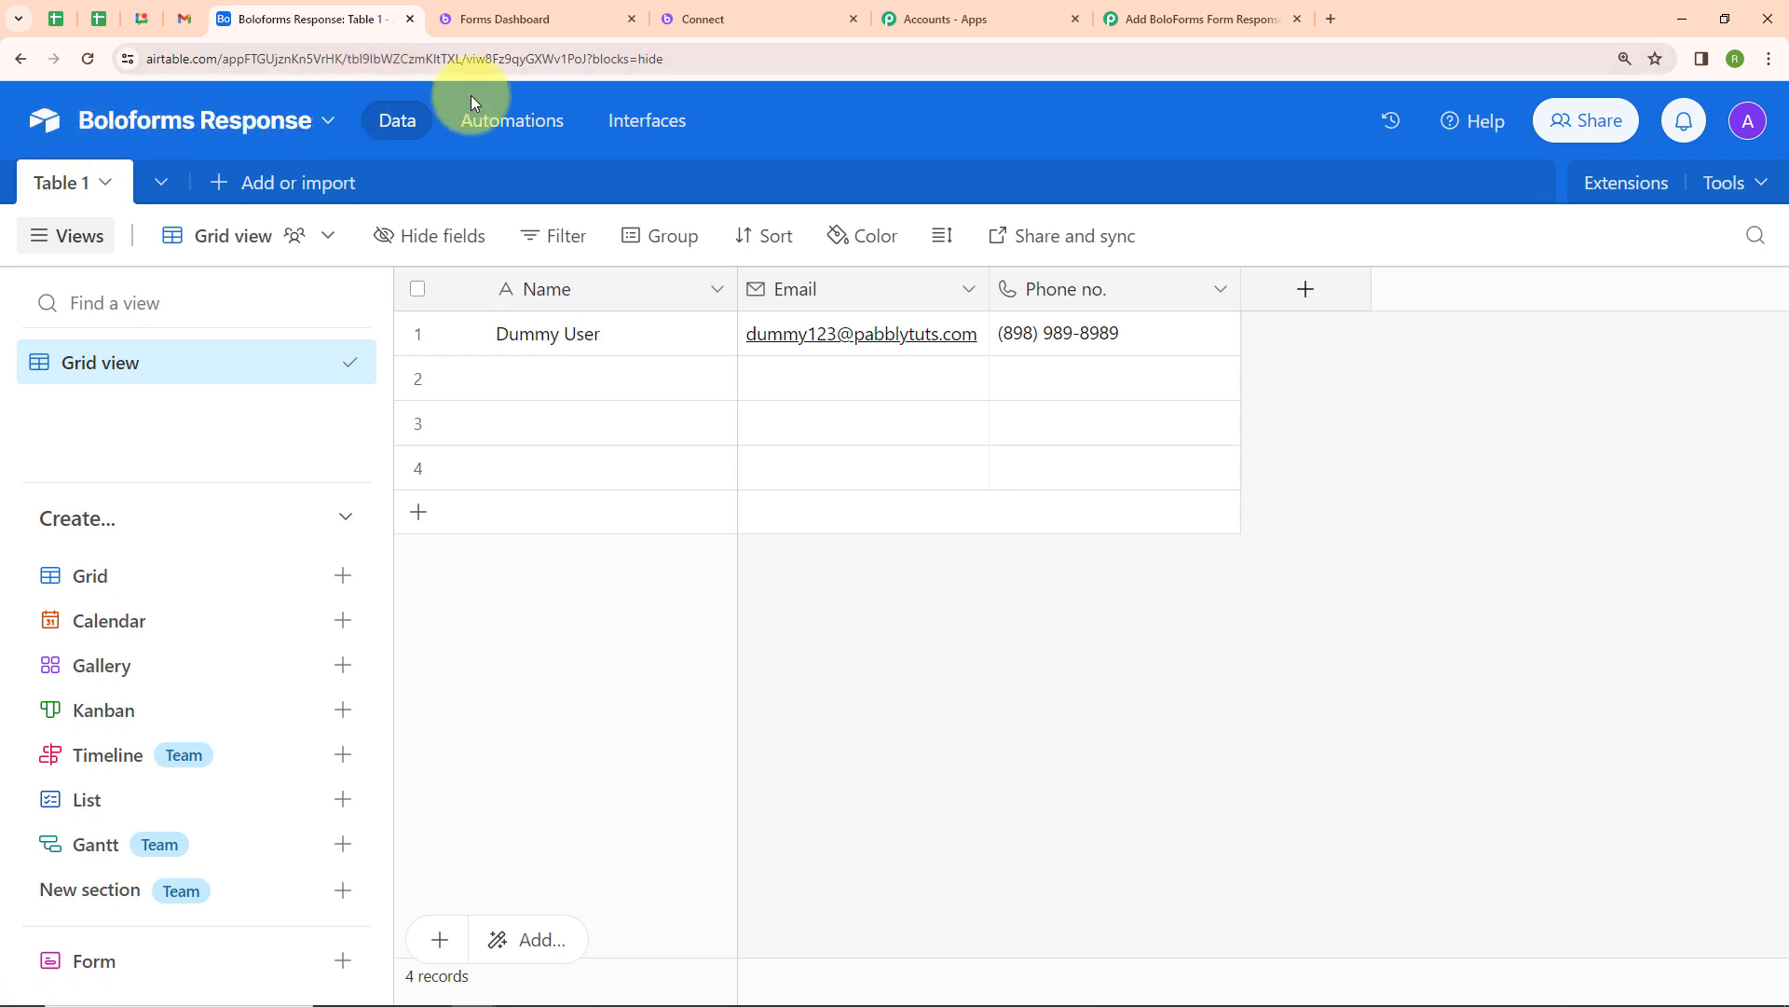
left_click(1168, 11)
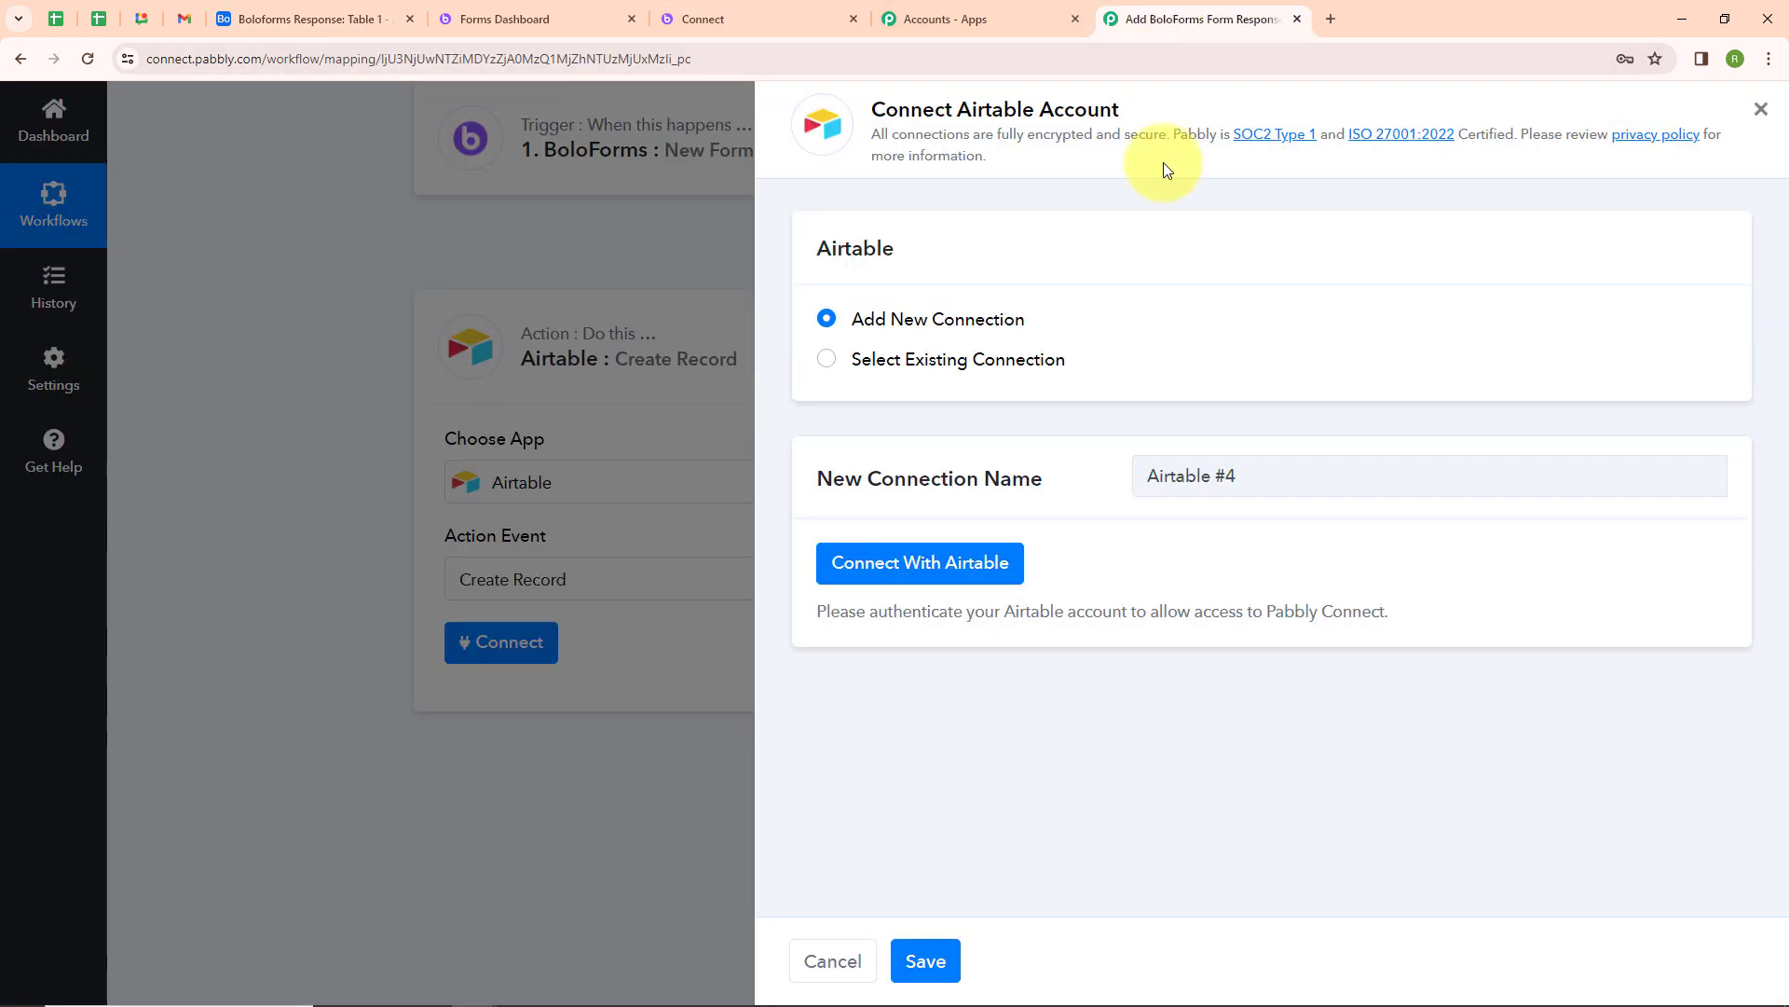
type("Bolo")
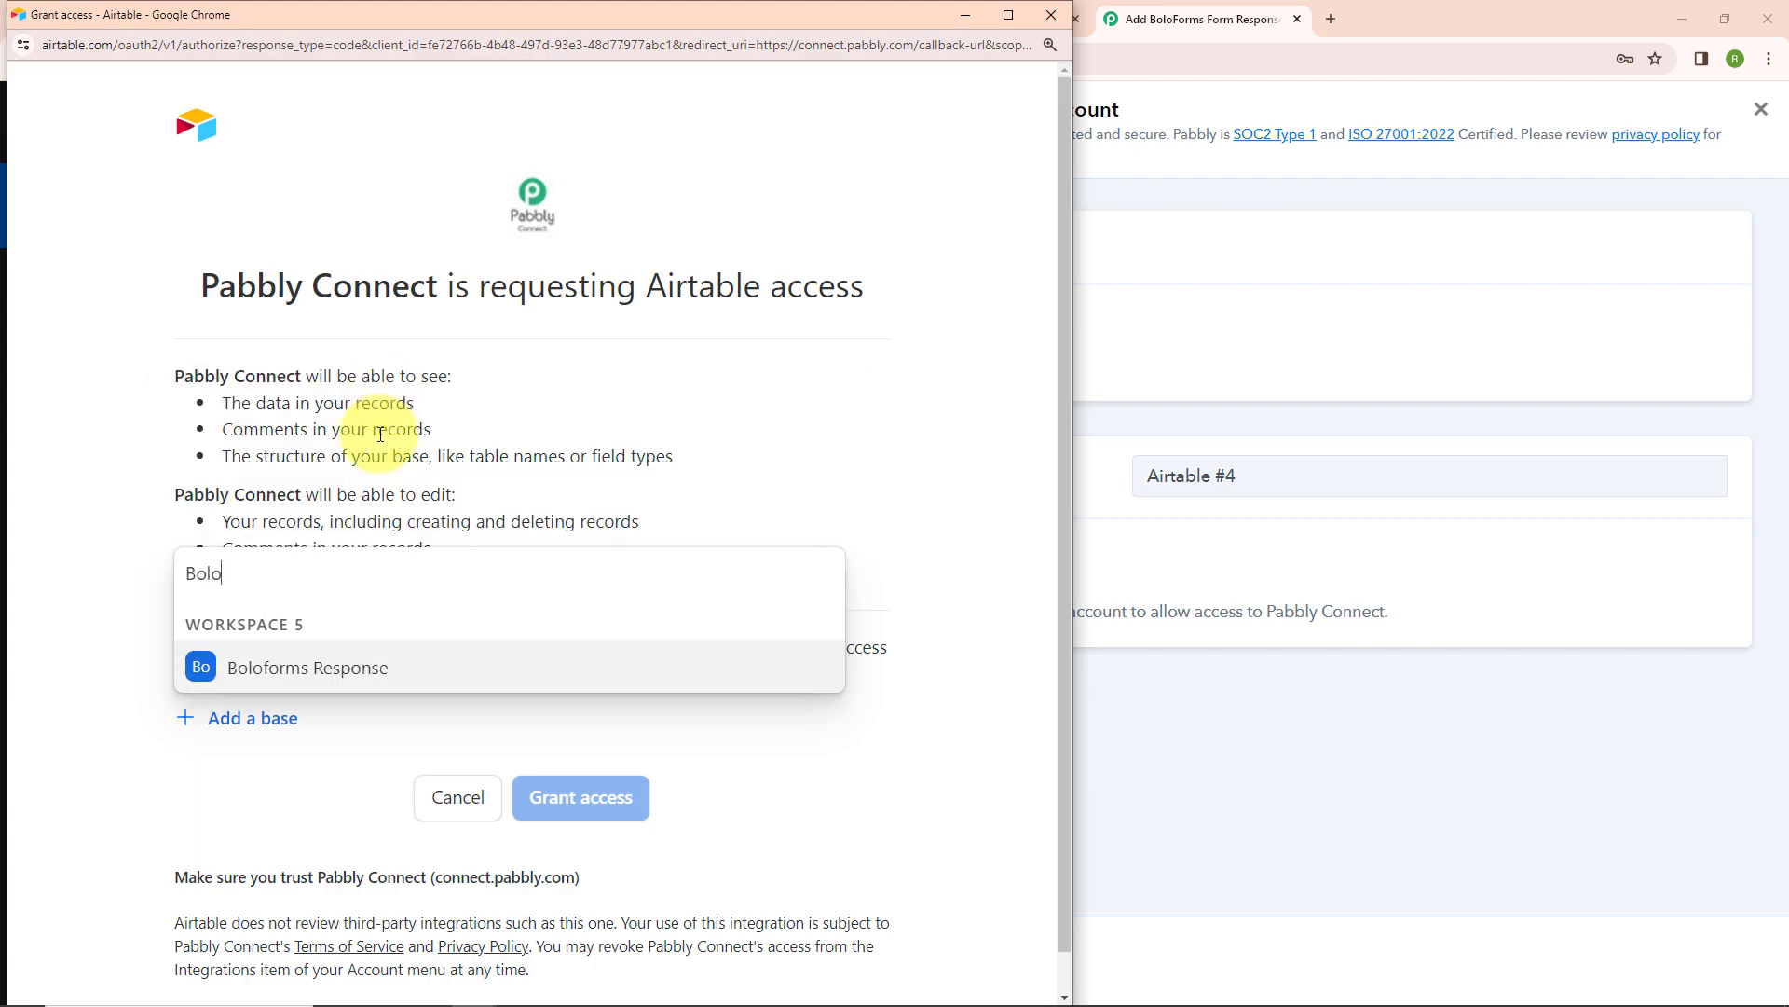
left_click(271, 672)
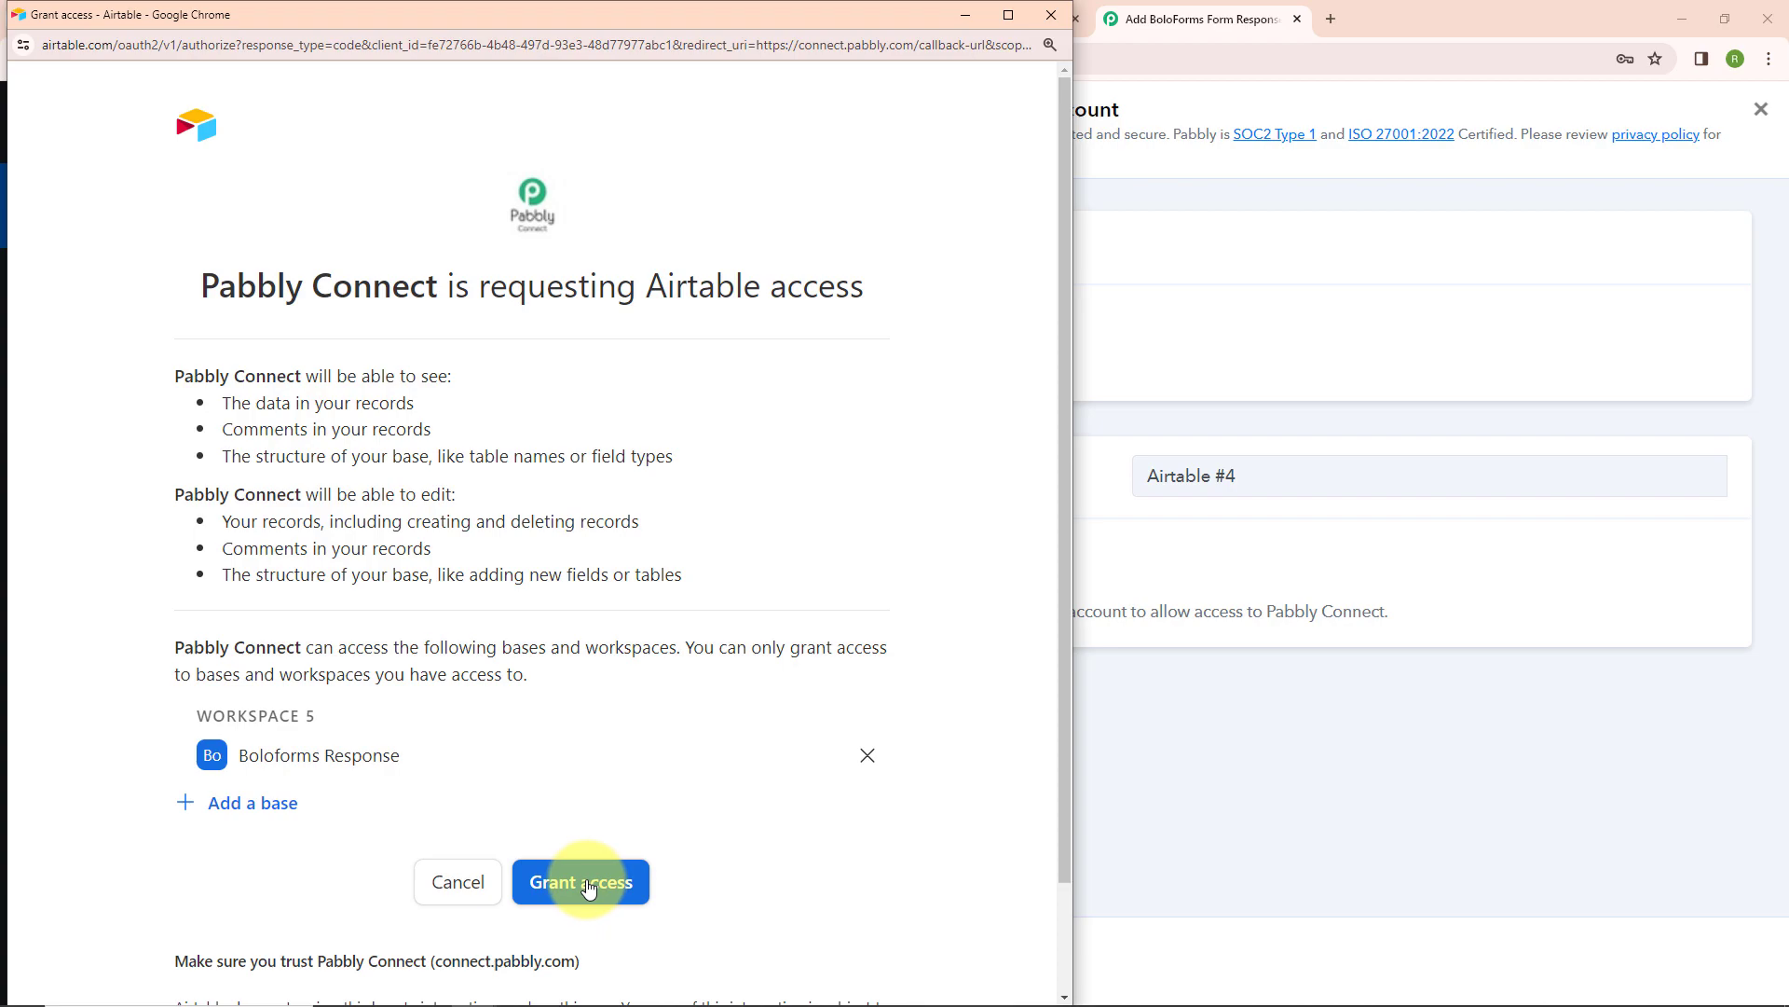
left_click(586, 884)
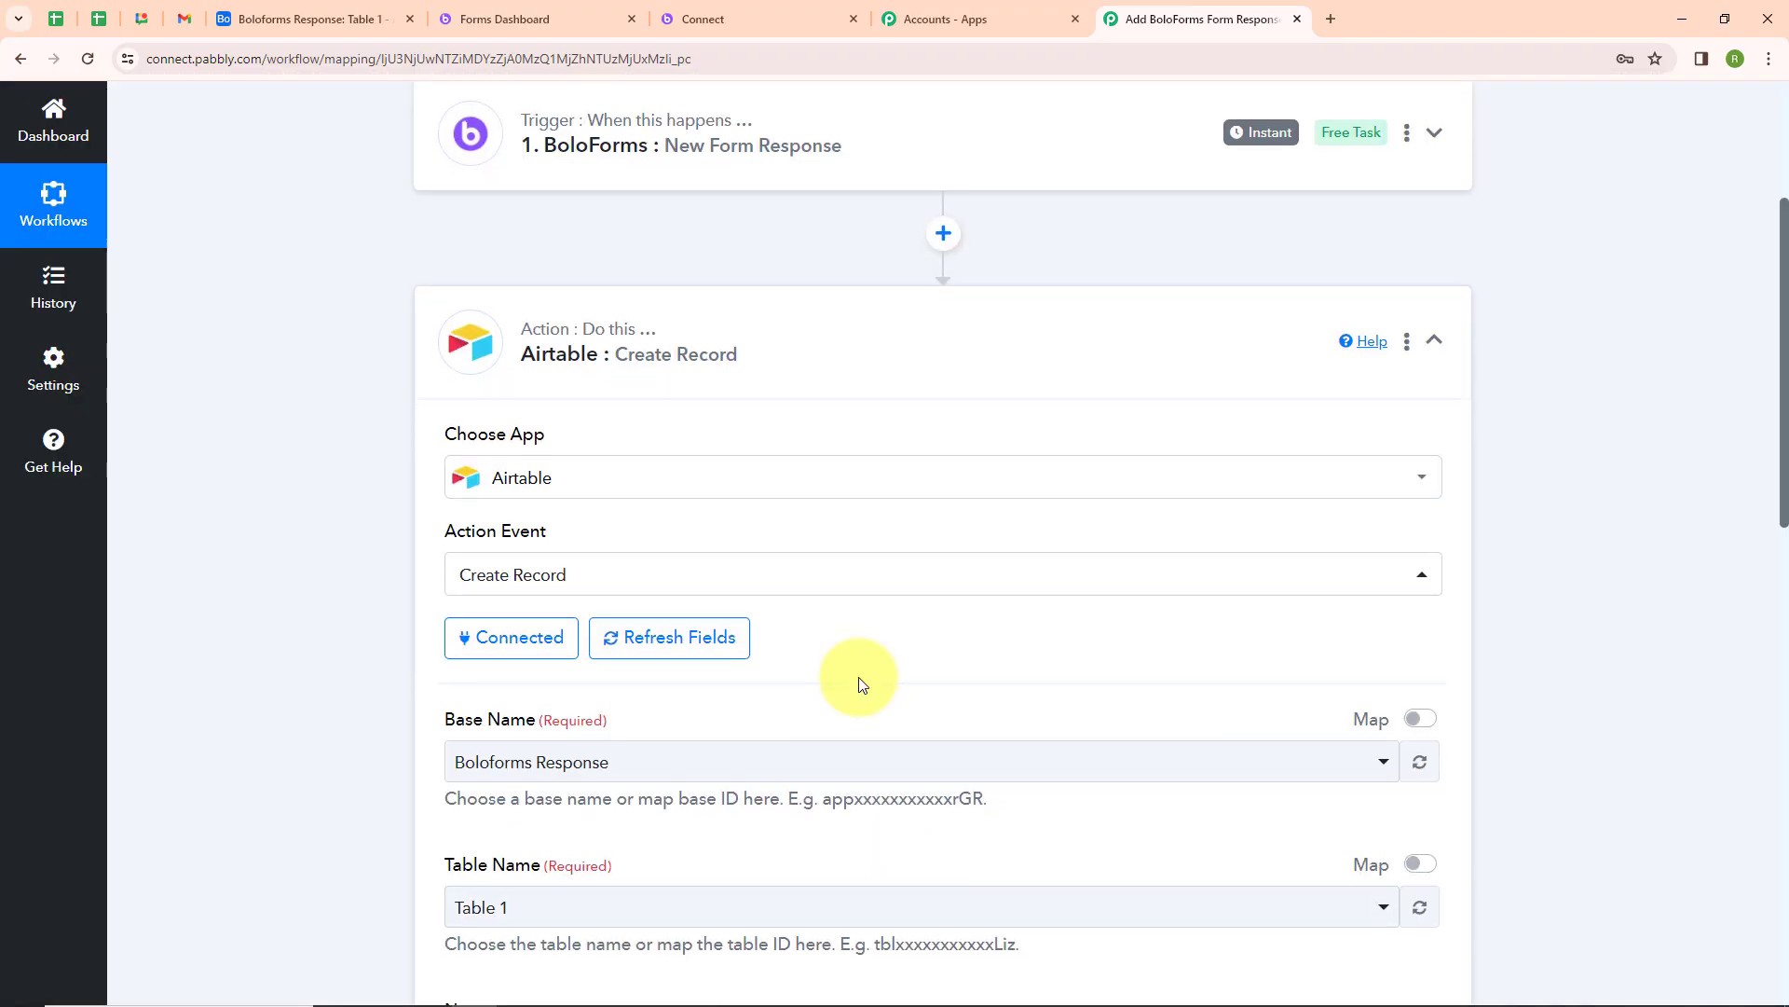
Set the action's base to Boloforms Response and its table to Table 1
scroll(851, 680, "down", 4)
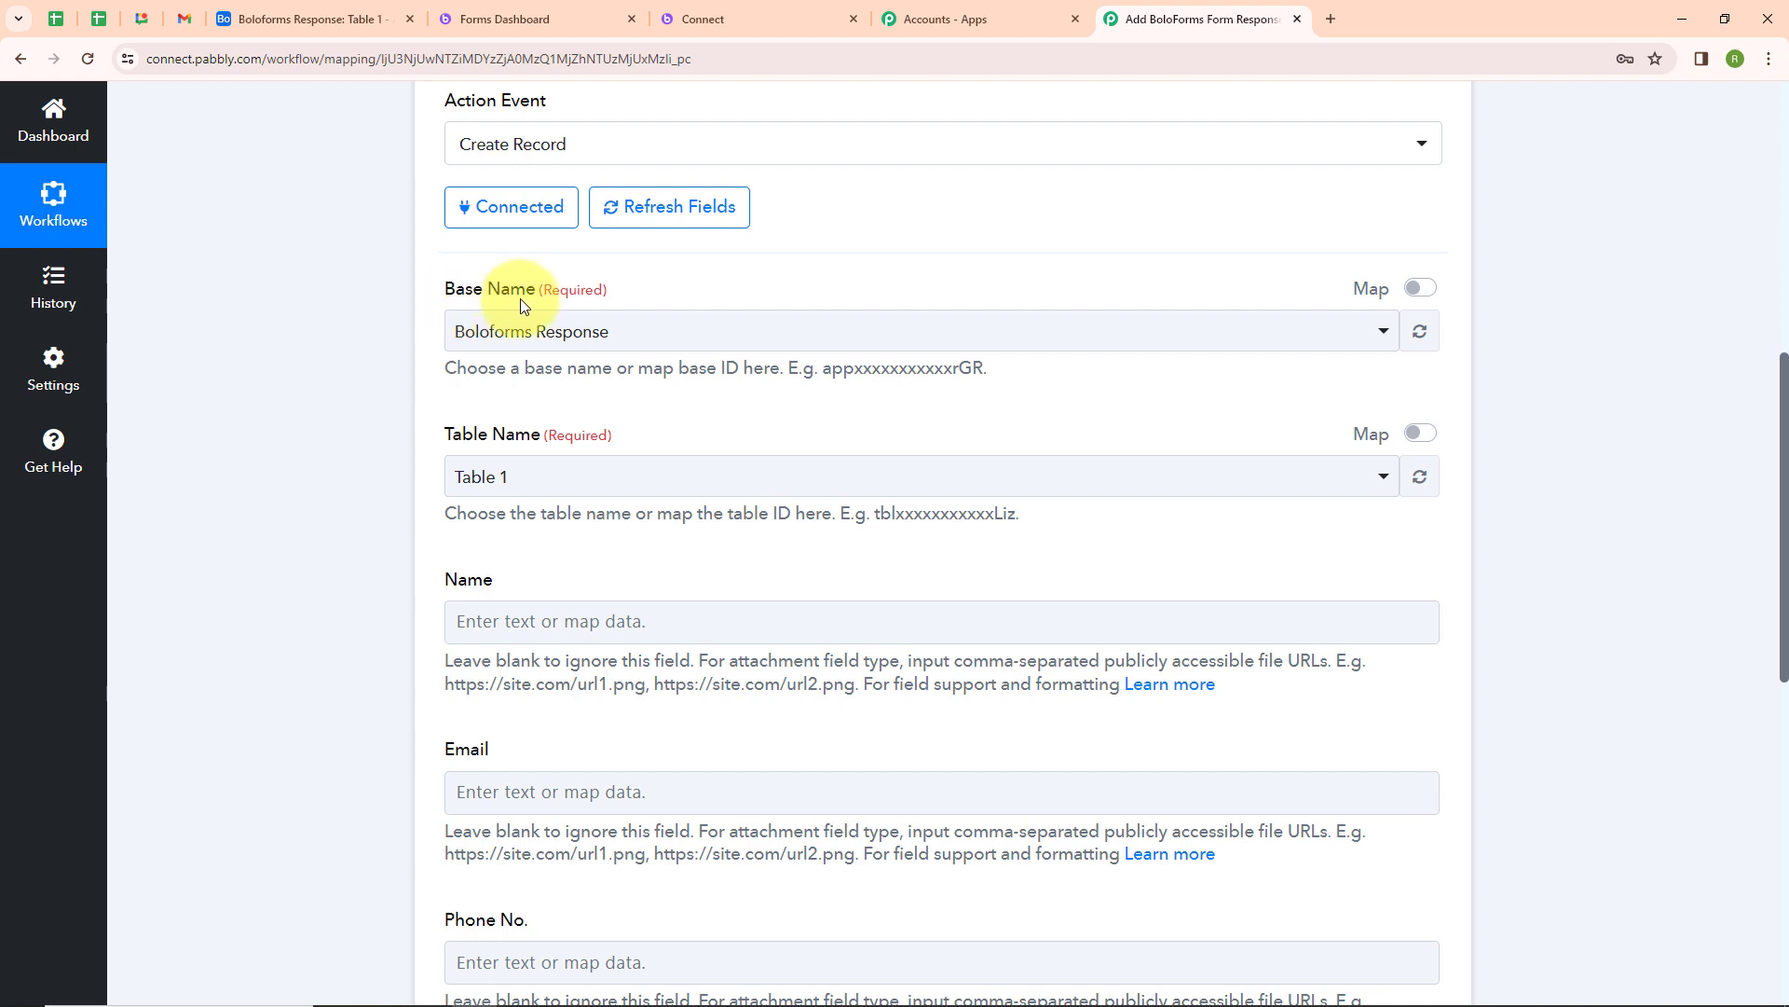
left_click(587, 337)
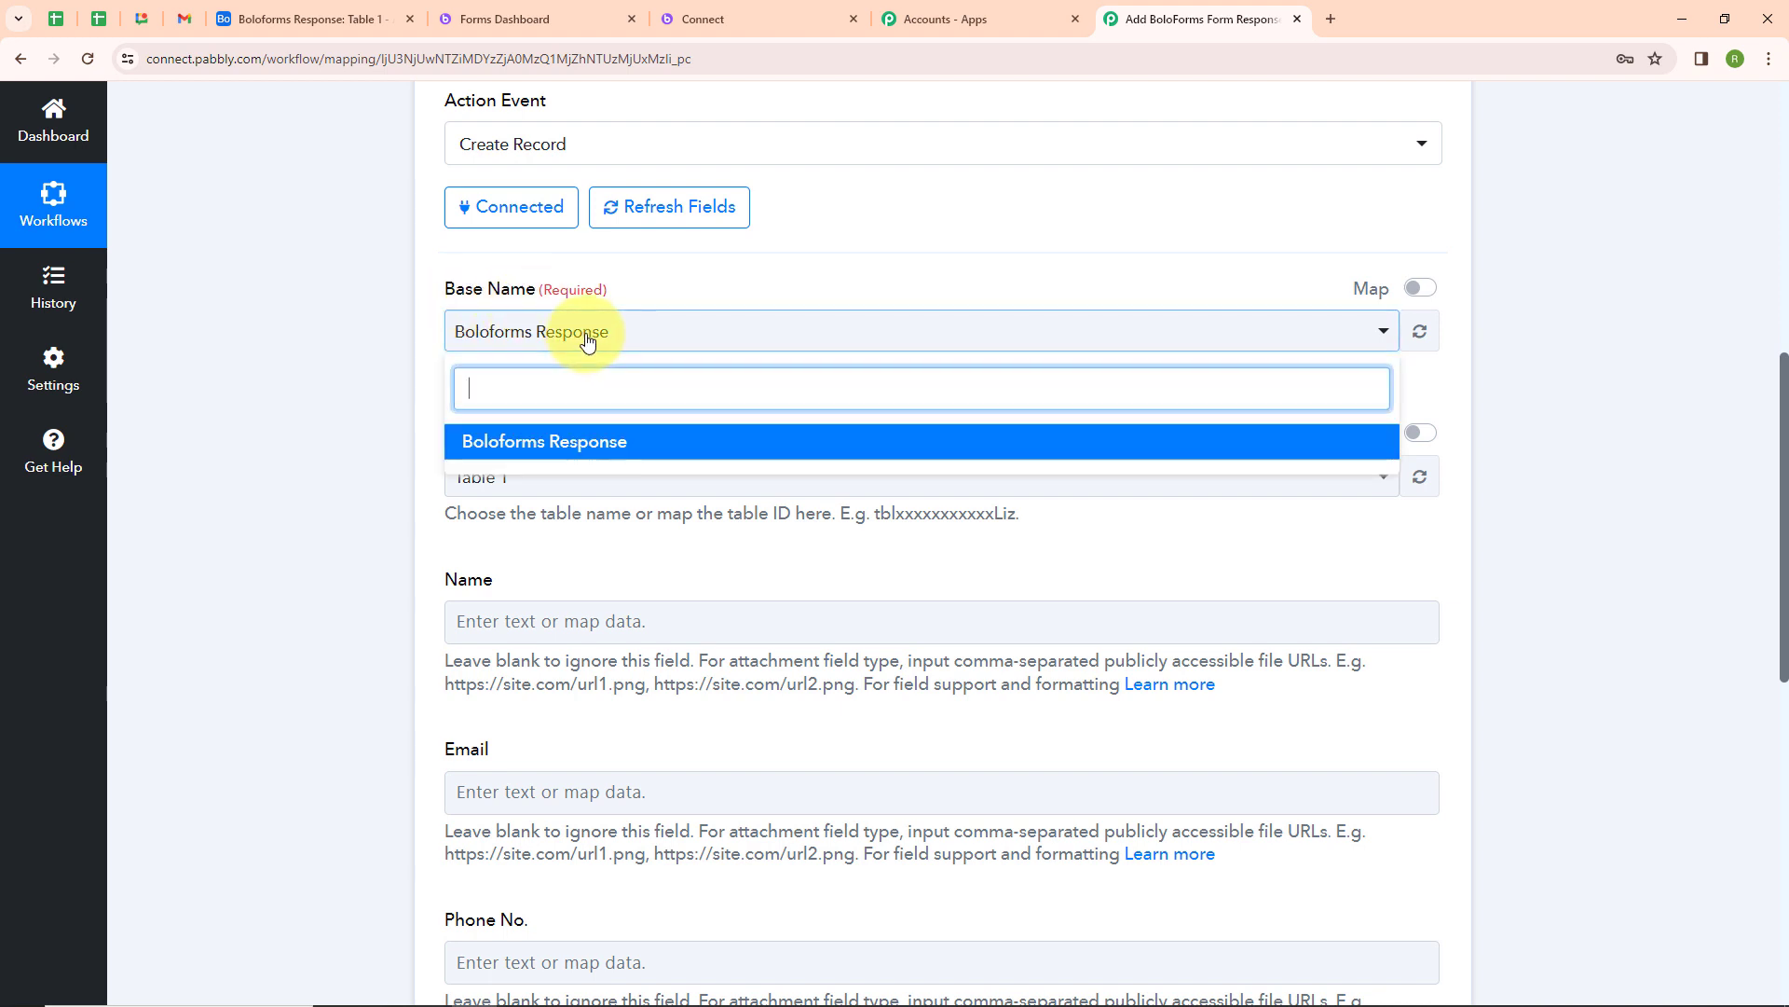
left_click(578, 438)
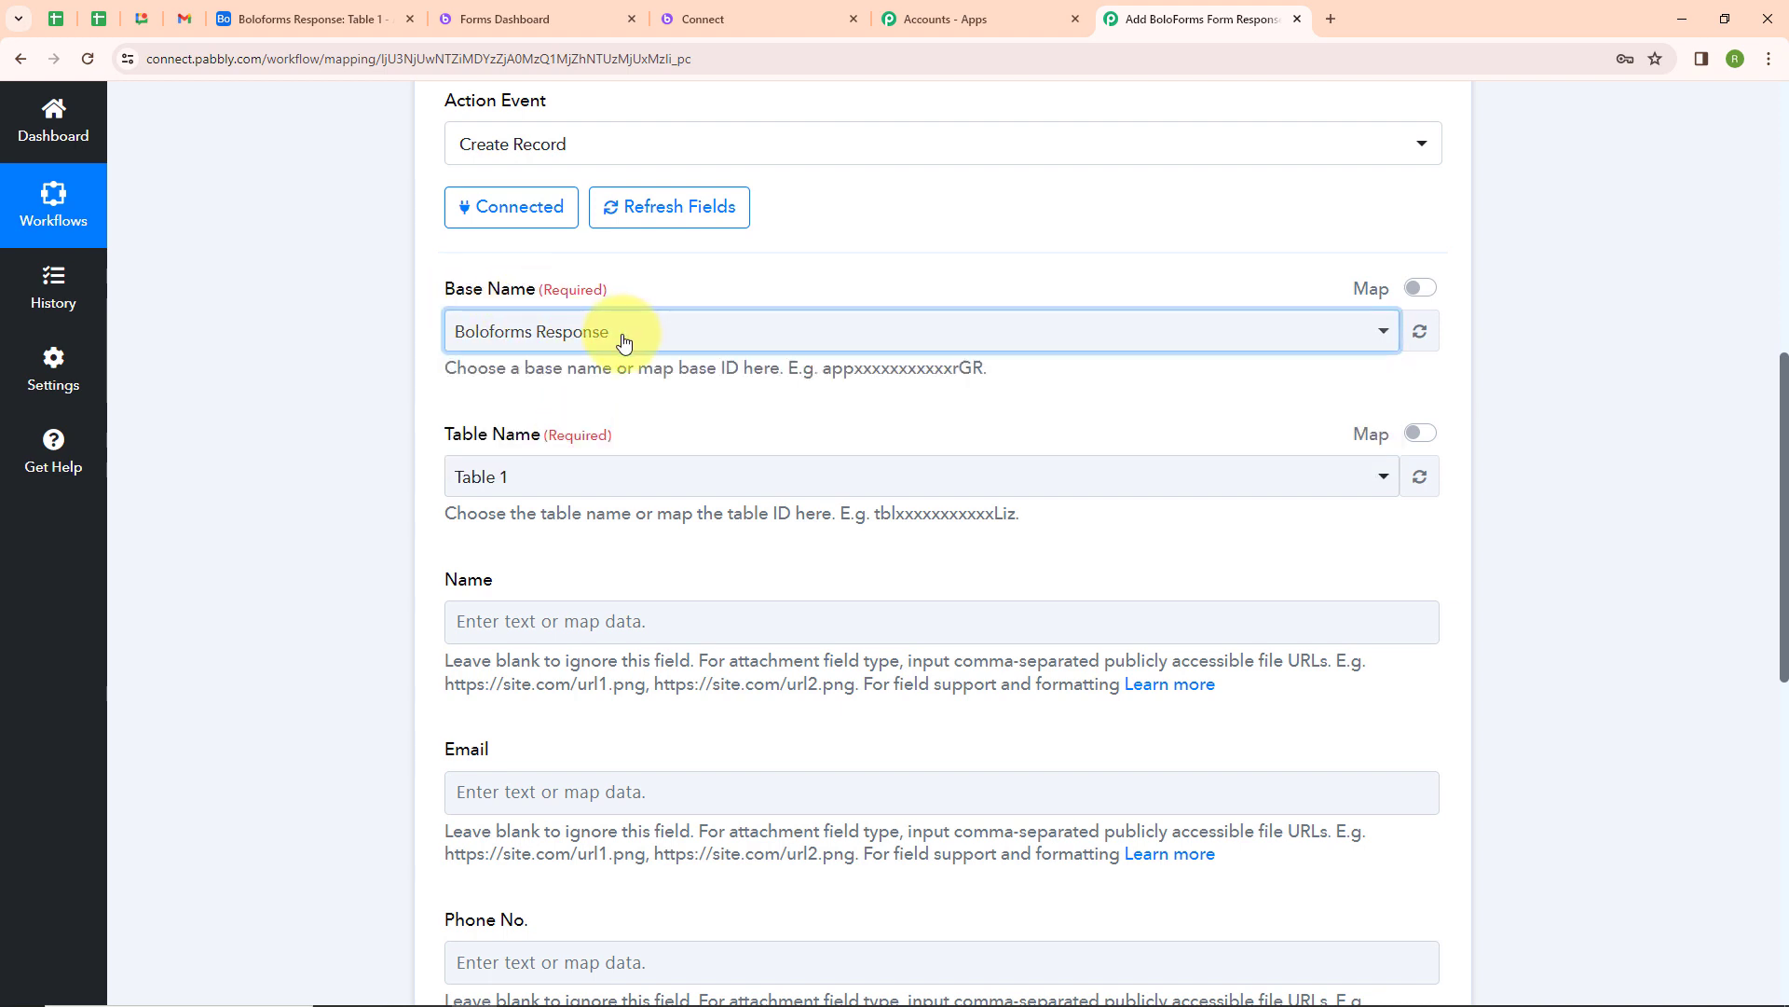
scroll(643, 359, "down", 2)
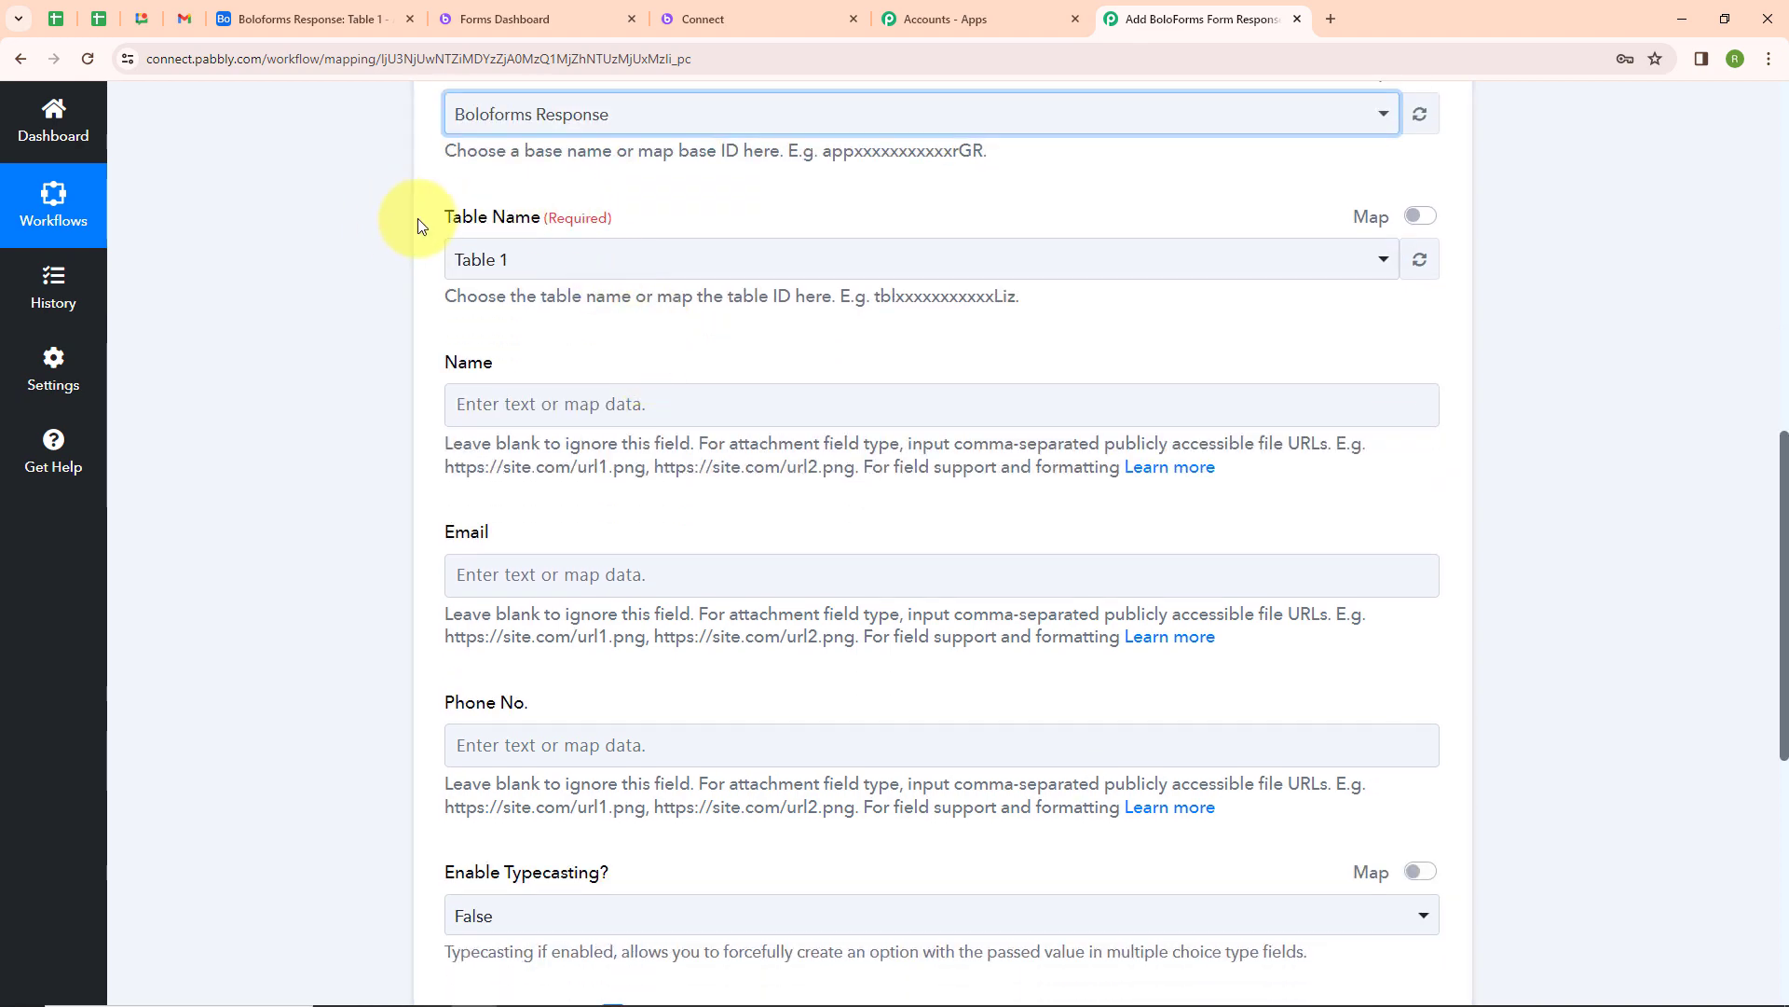
left_click(270, 20)
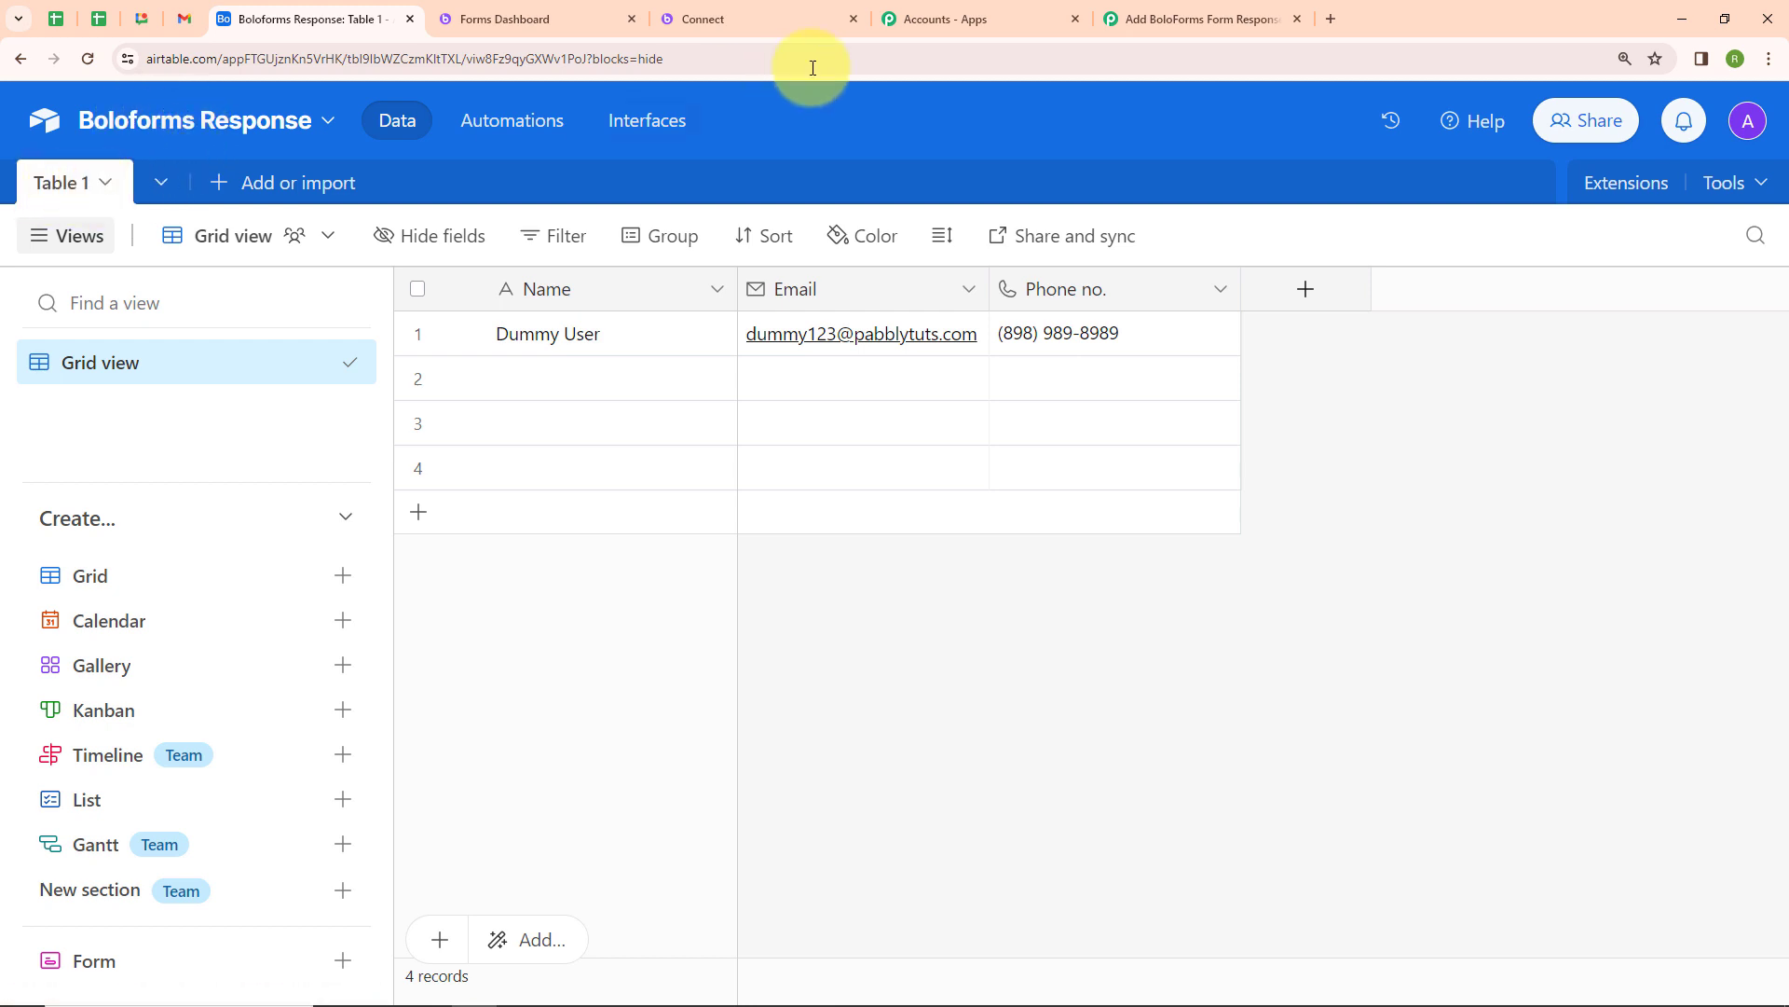
left_click(1159, 20)
left_click(500, 266)
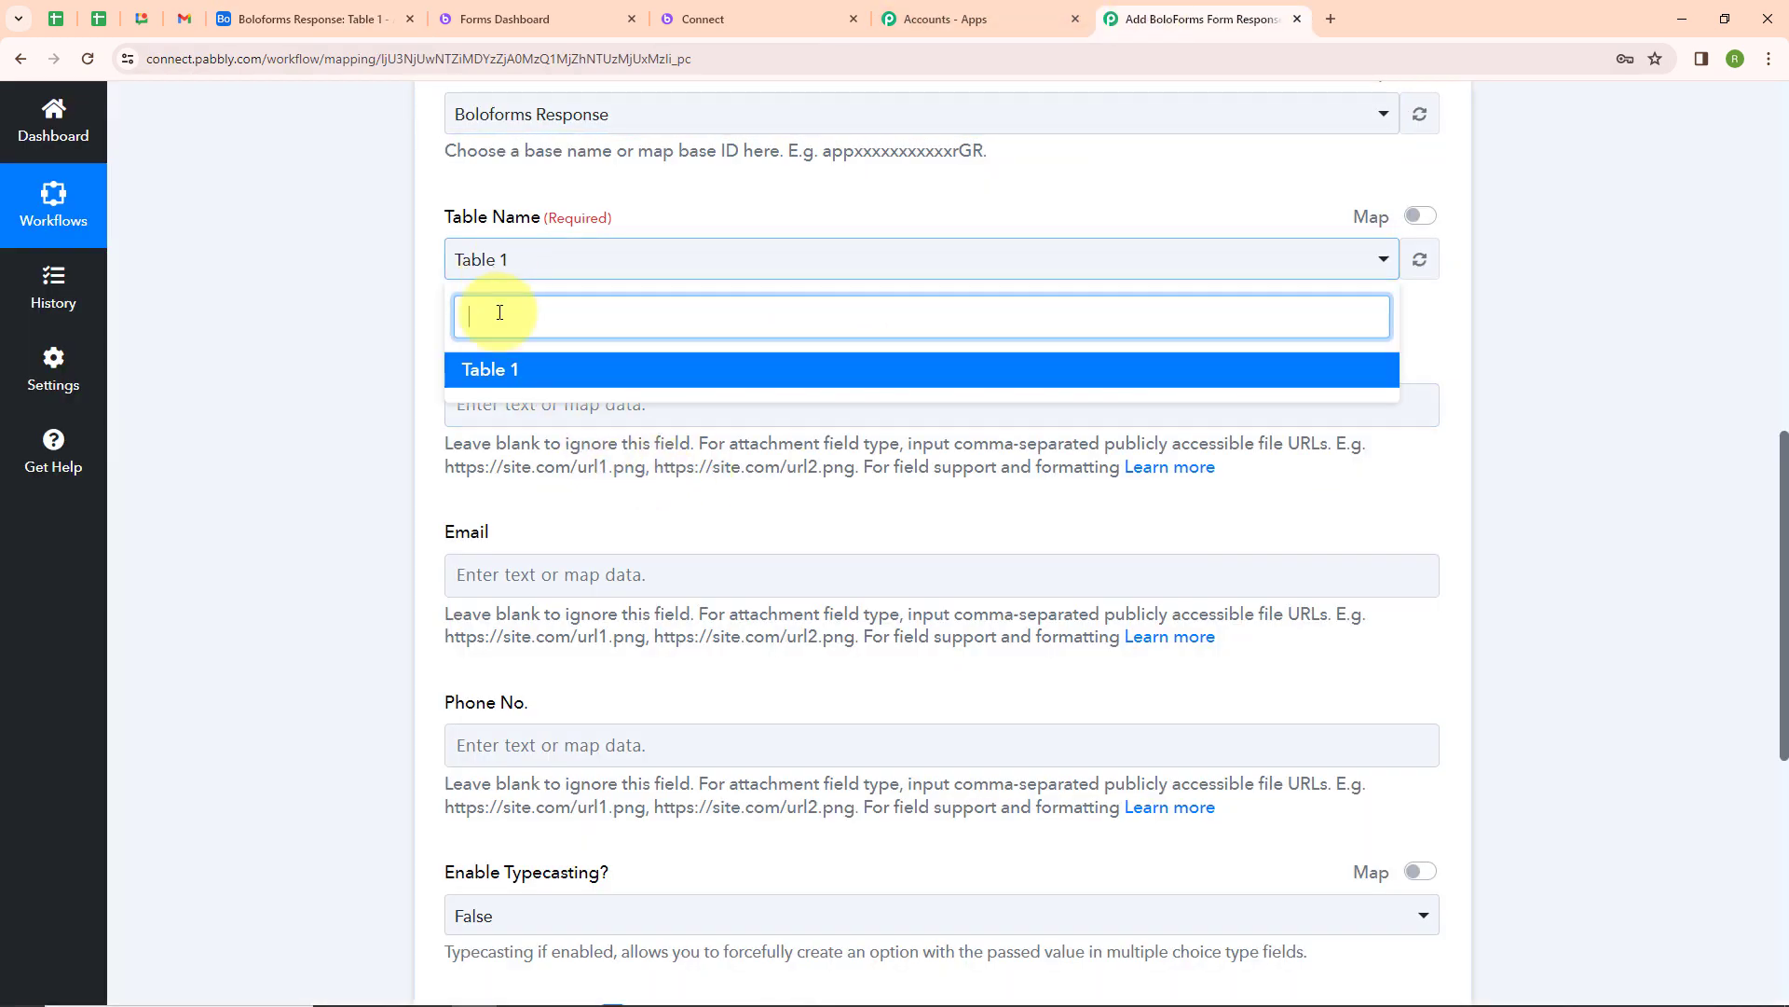
left_click(491, 371)
scroll(502, 367, "down", 3)
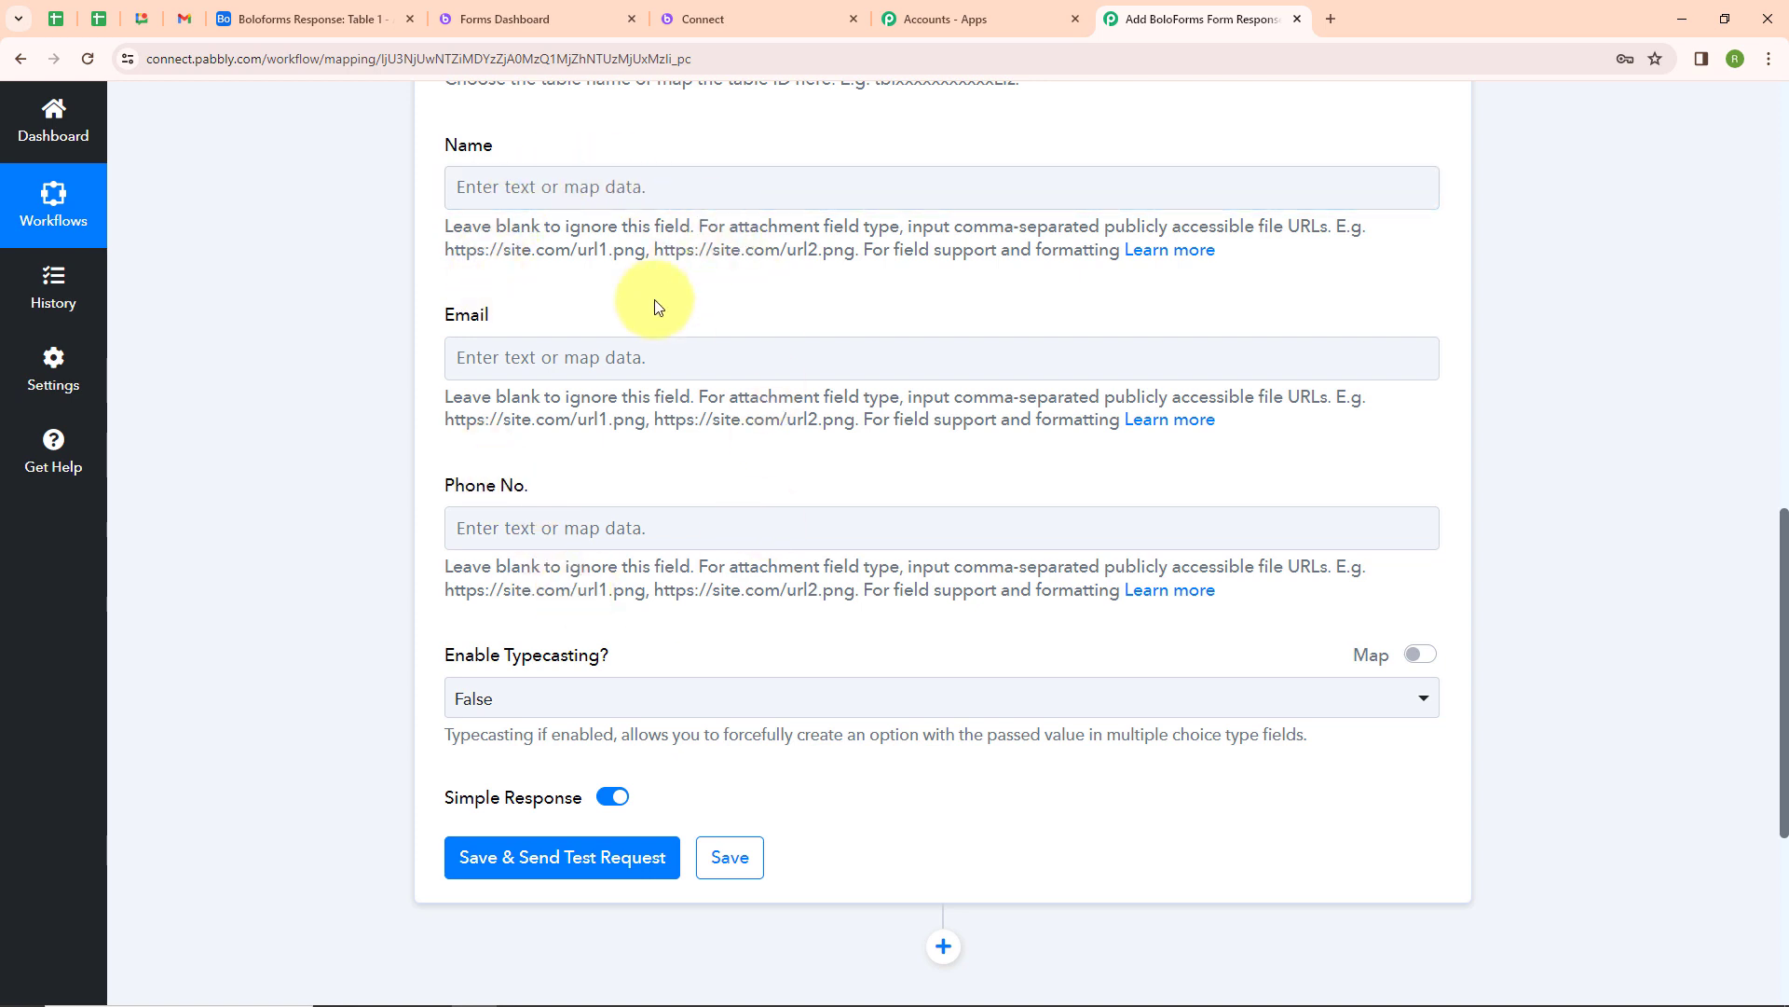
Map the form response's First Name into the Airtable Name field
left_click(559, 193)
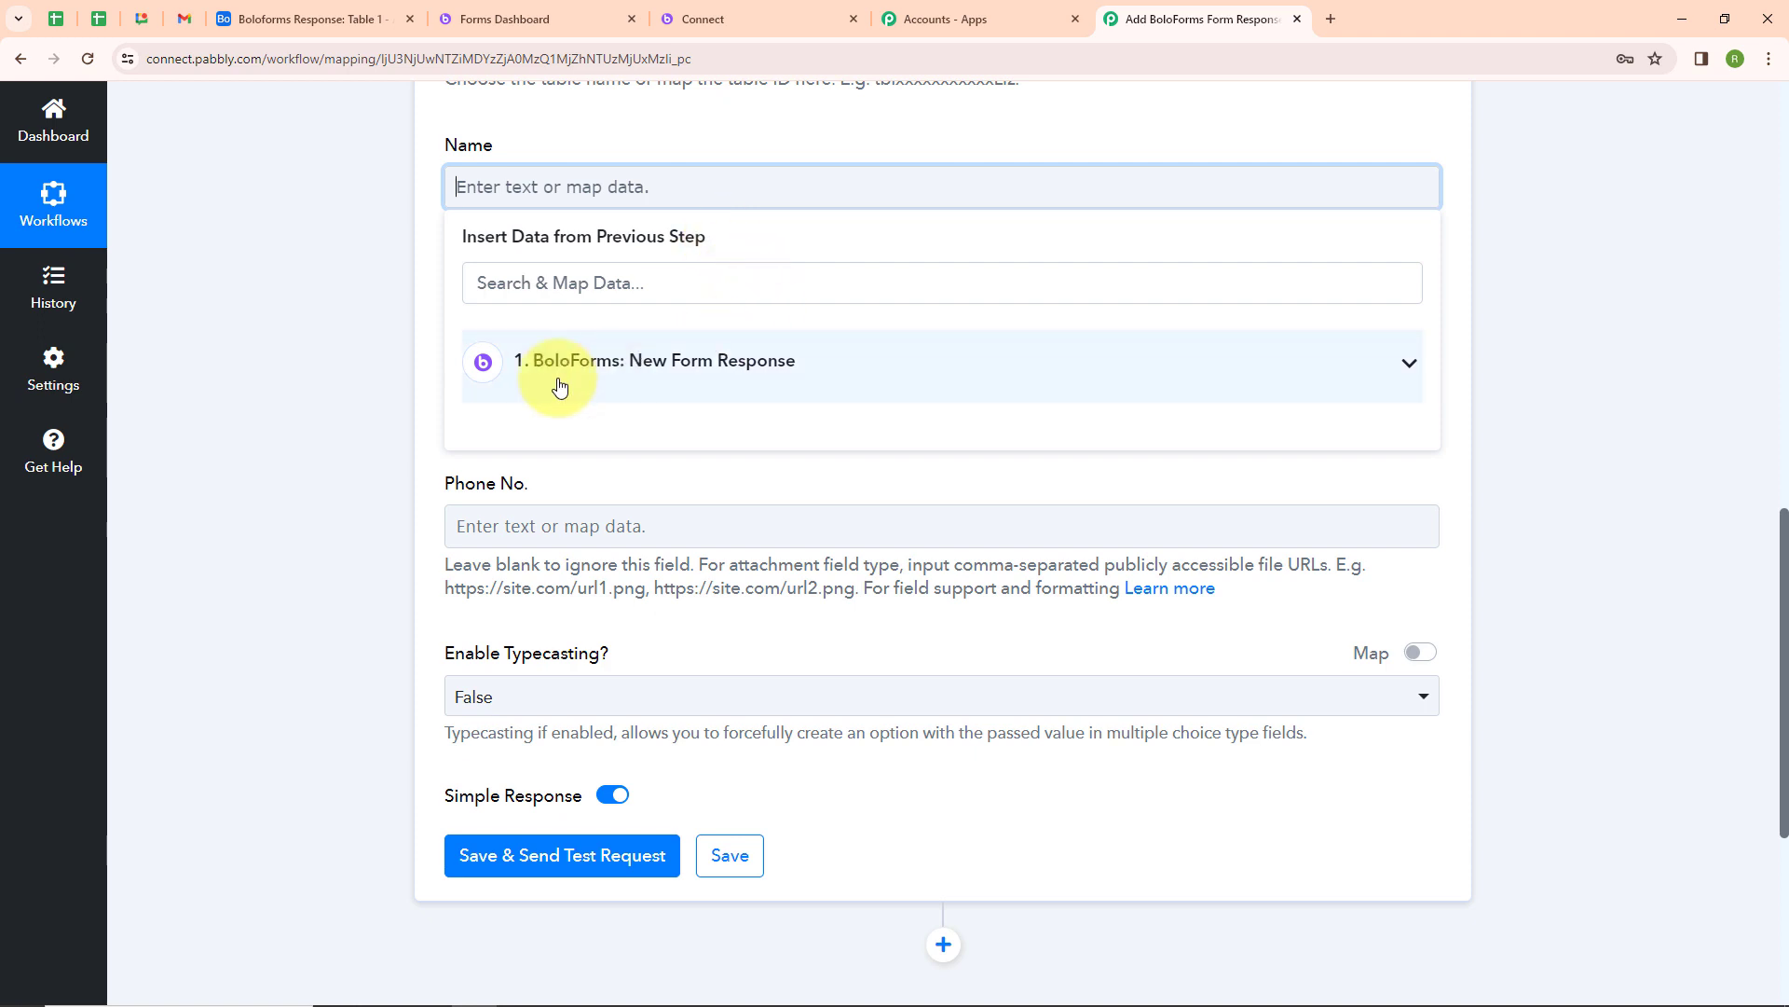
left_click(783, 387)
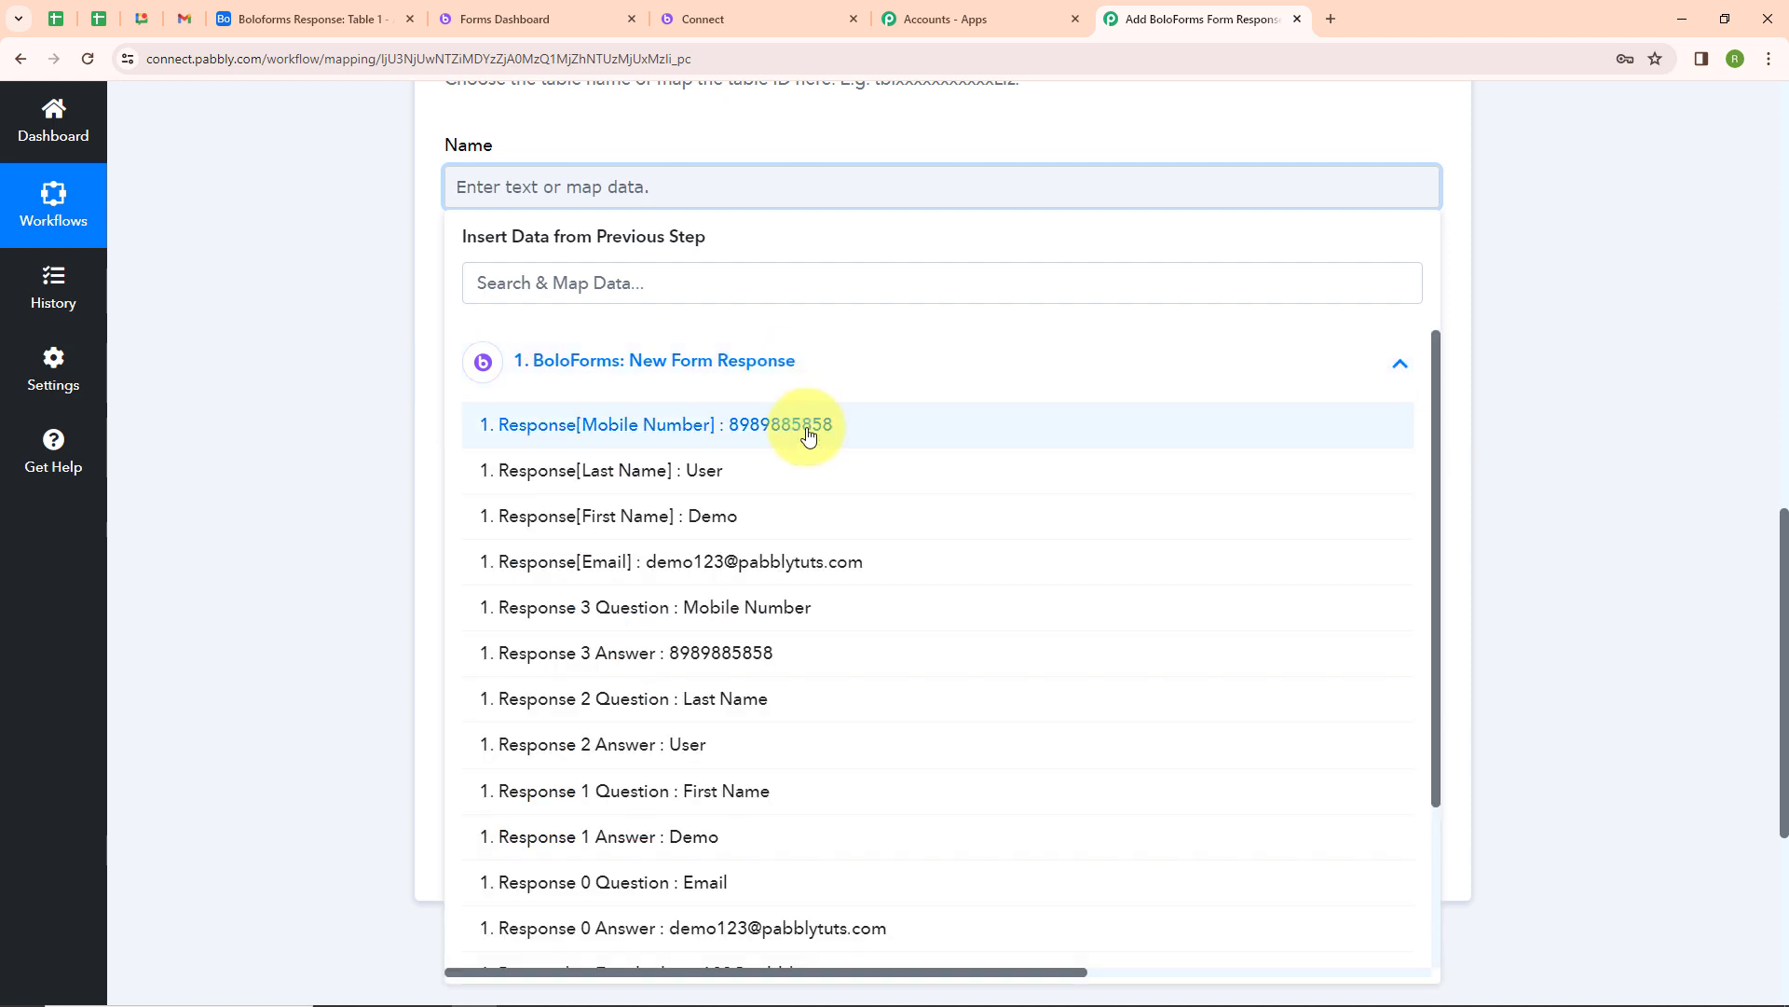
left_click(799, 520)
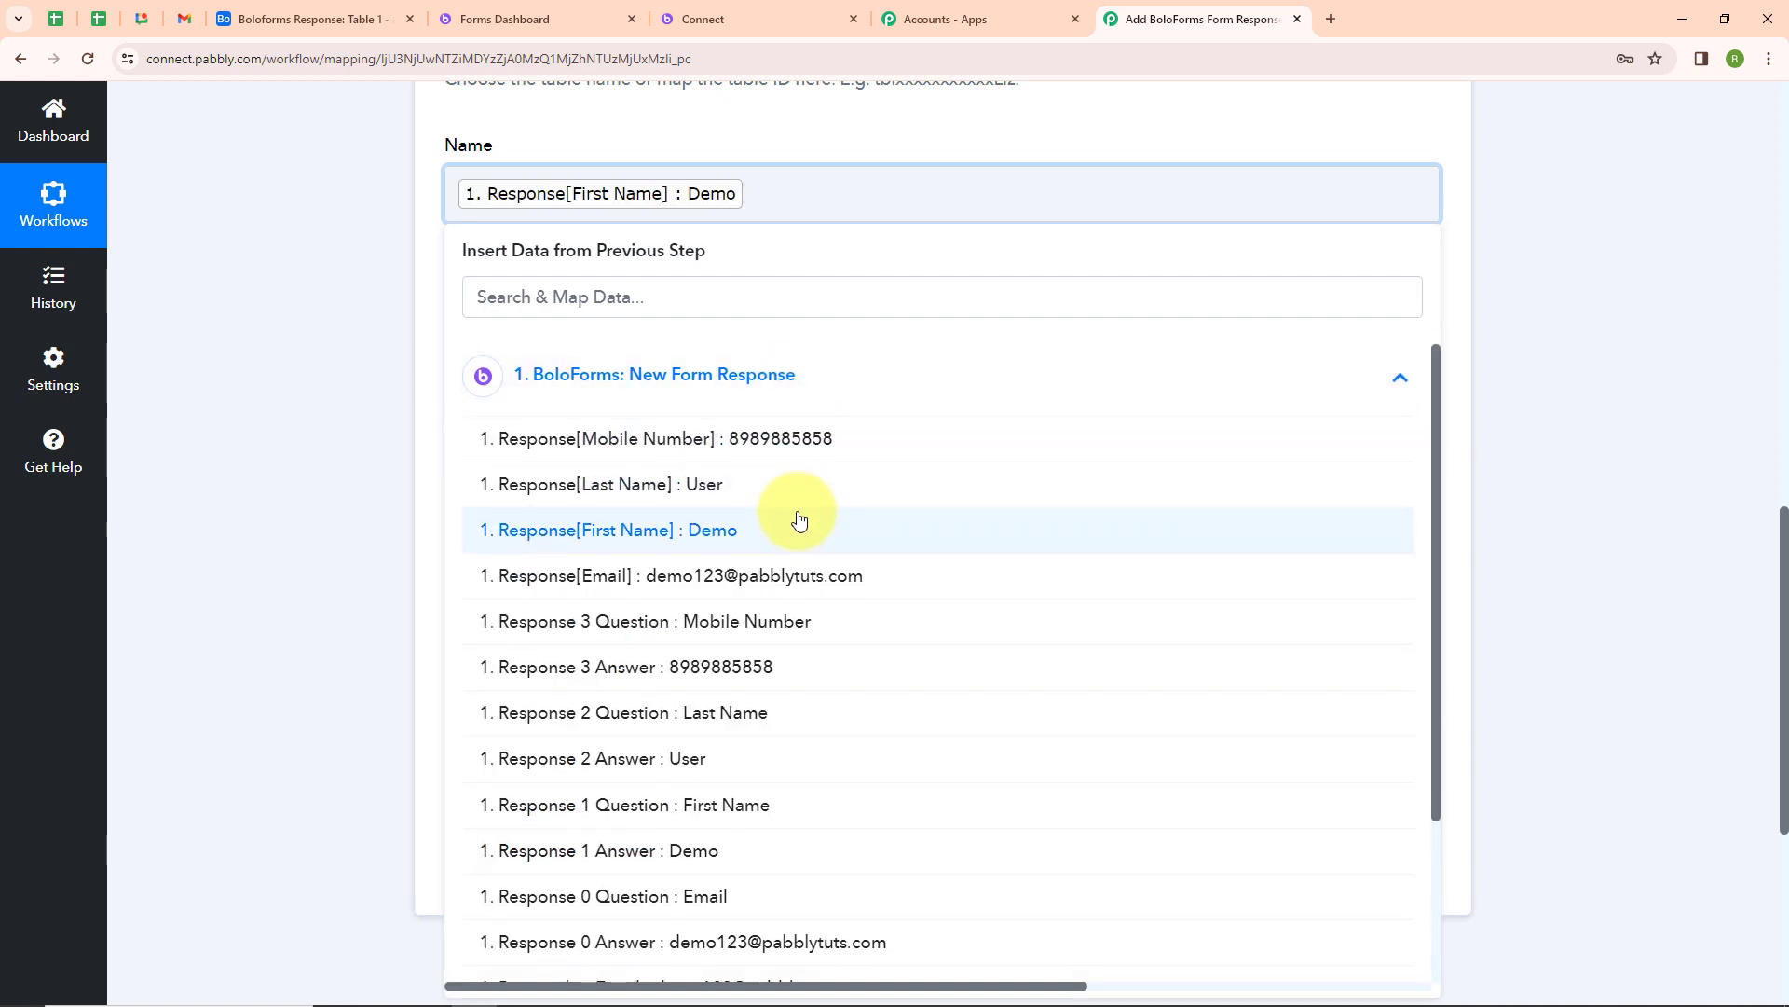
Add the response's Last Name after First Name in the Airtable Name field
left_click(792, 489)
left_click(360, 334)
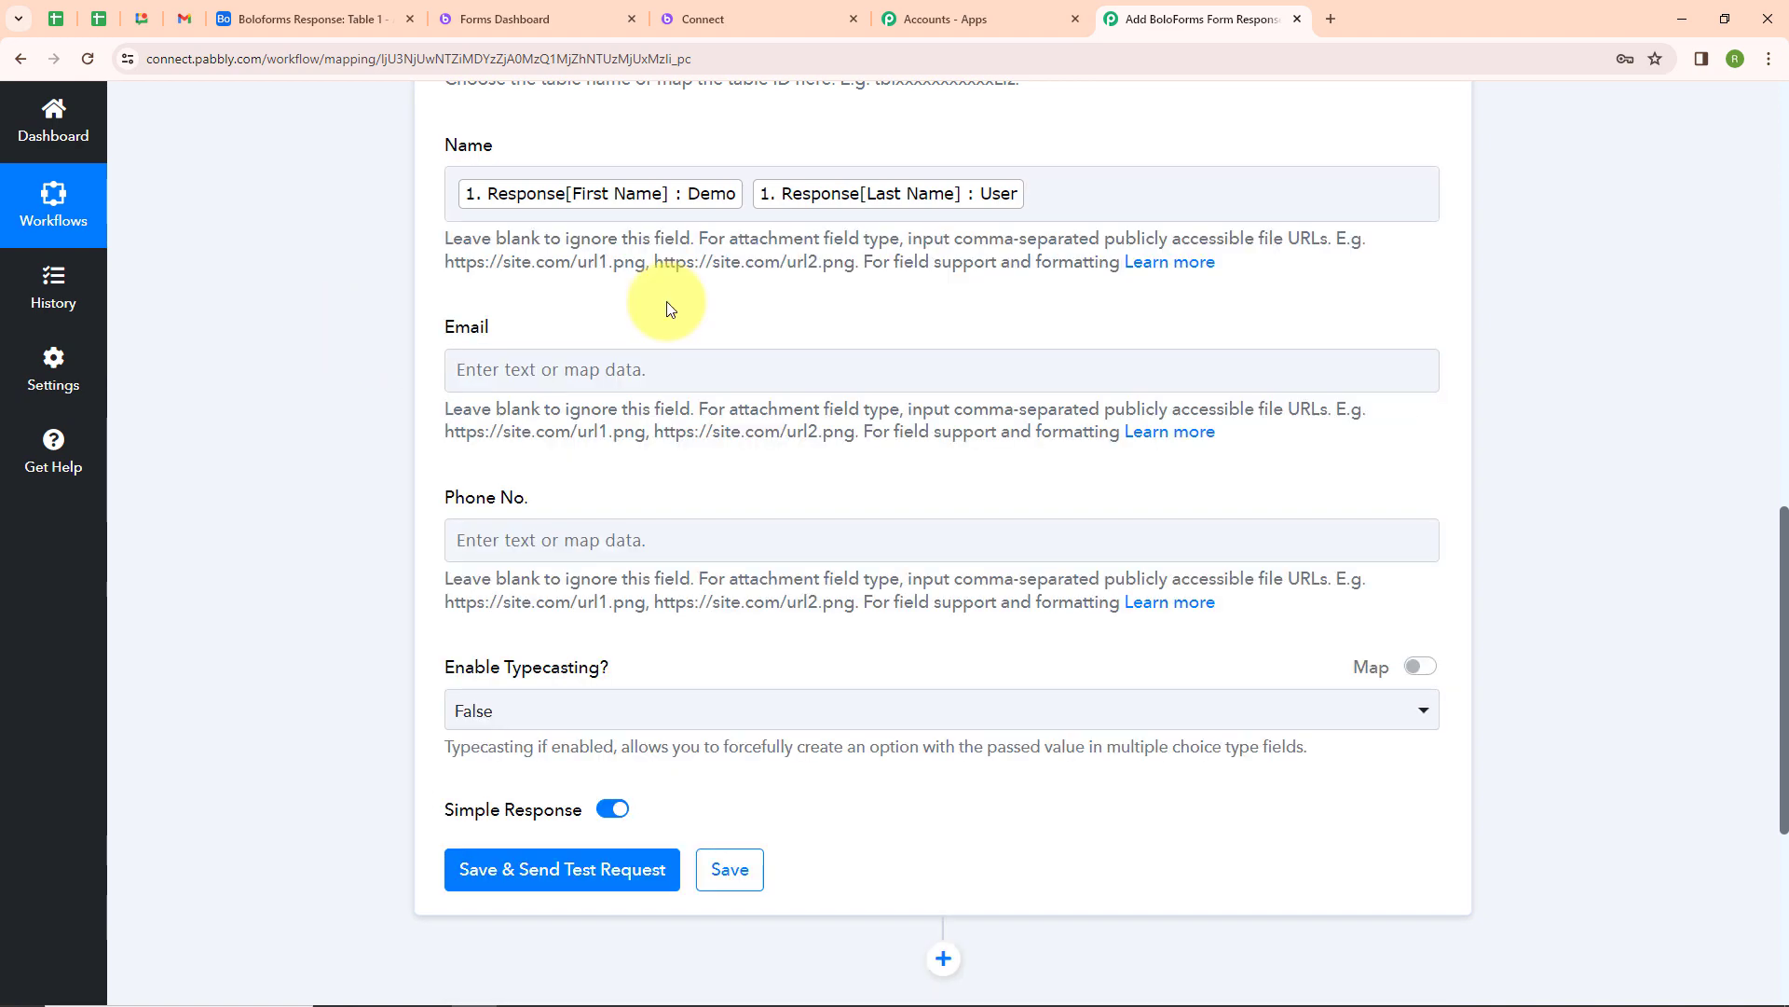
Map the form response's Email into the Airtable Email field
scroll(667, 308, "down", 2)
left_click(639, 151)
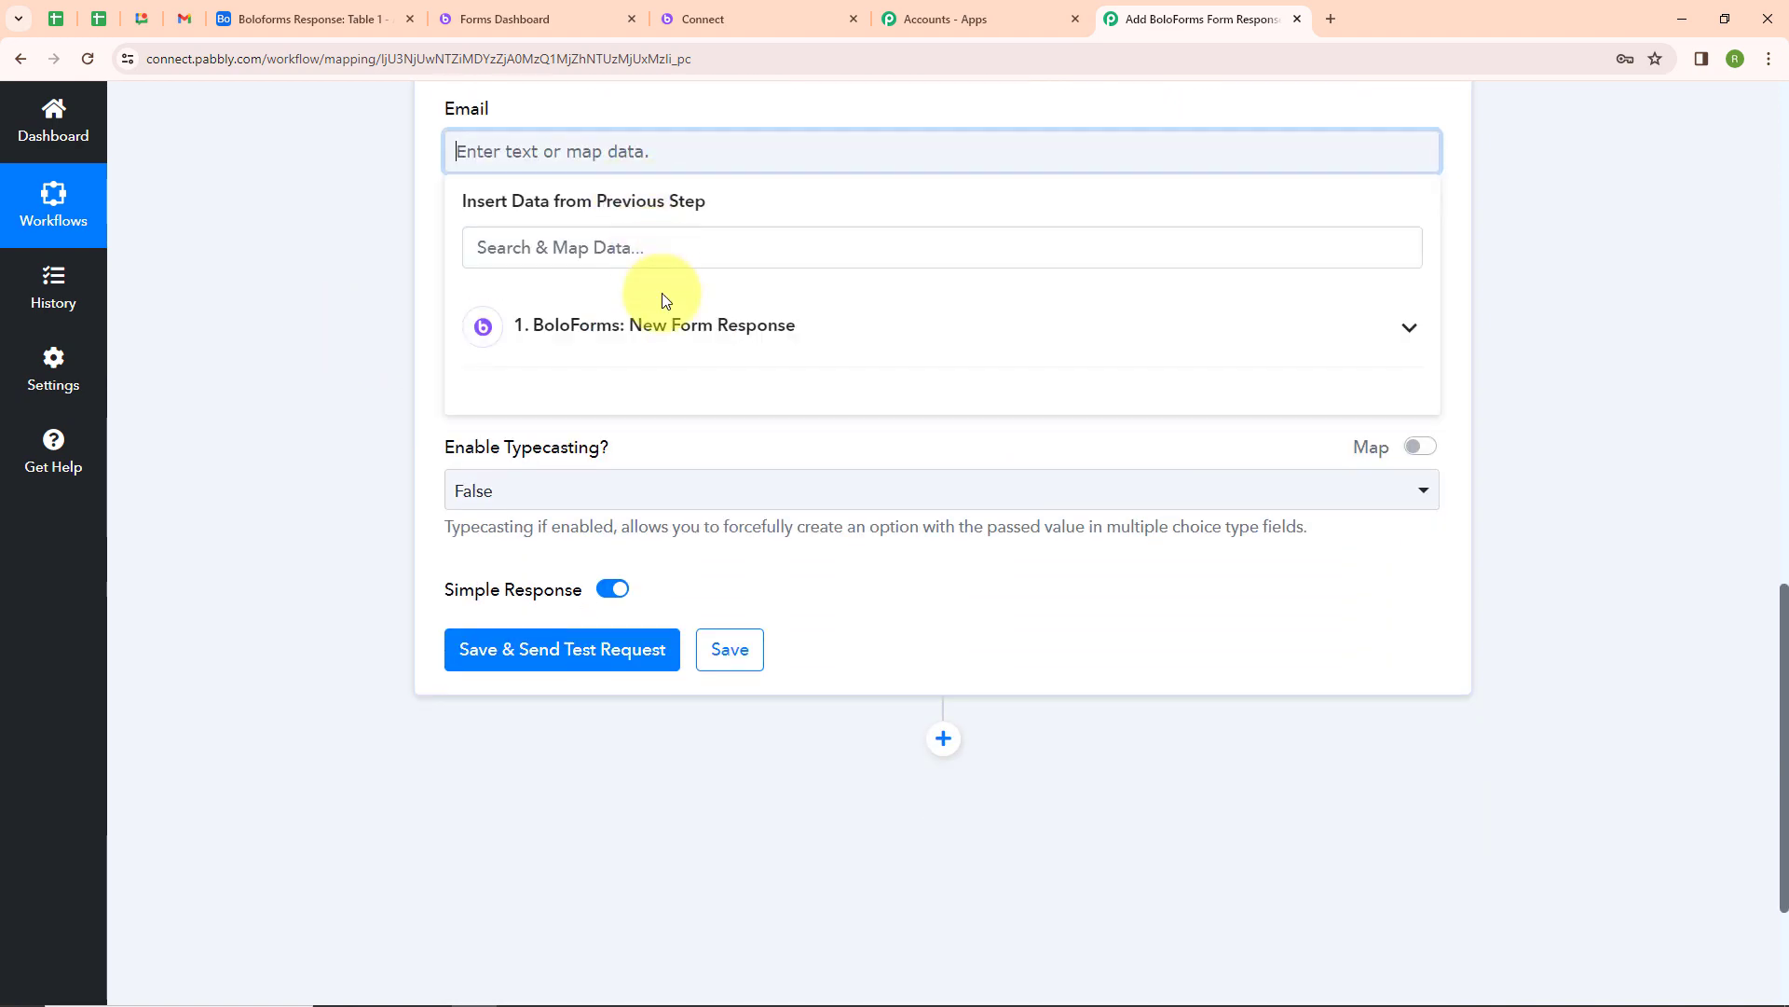
left_click(663, 325)
left_click(708, 526)
left_click(379, 499)
Map the form response's Mobile Number into the Airtable Phone No. field
left_click(500, 344)
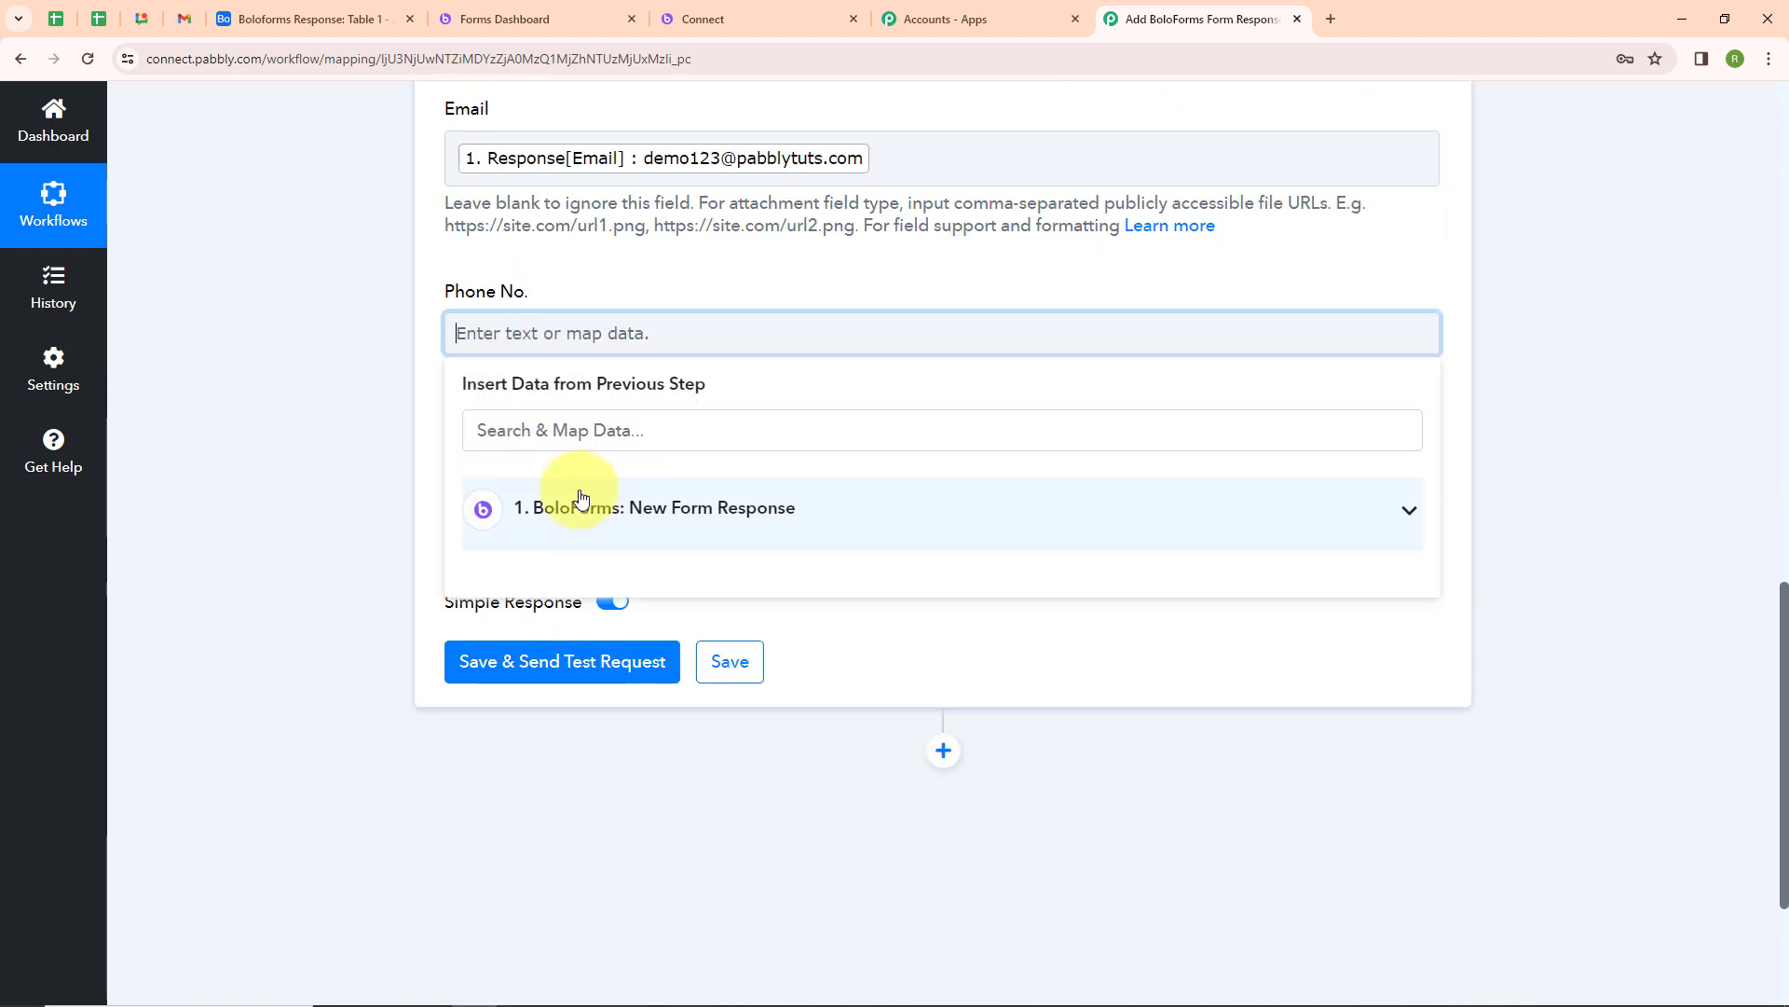
left_click(579, 503)
left_click(624, 571)
scroll(240, 539, "up", 2)
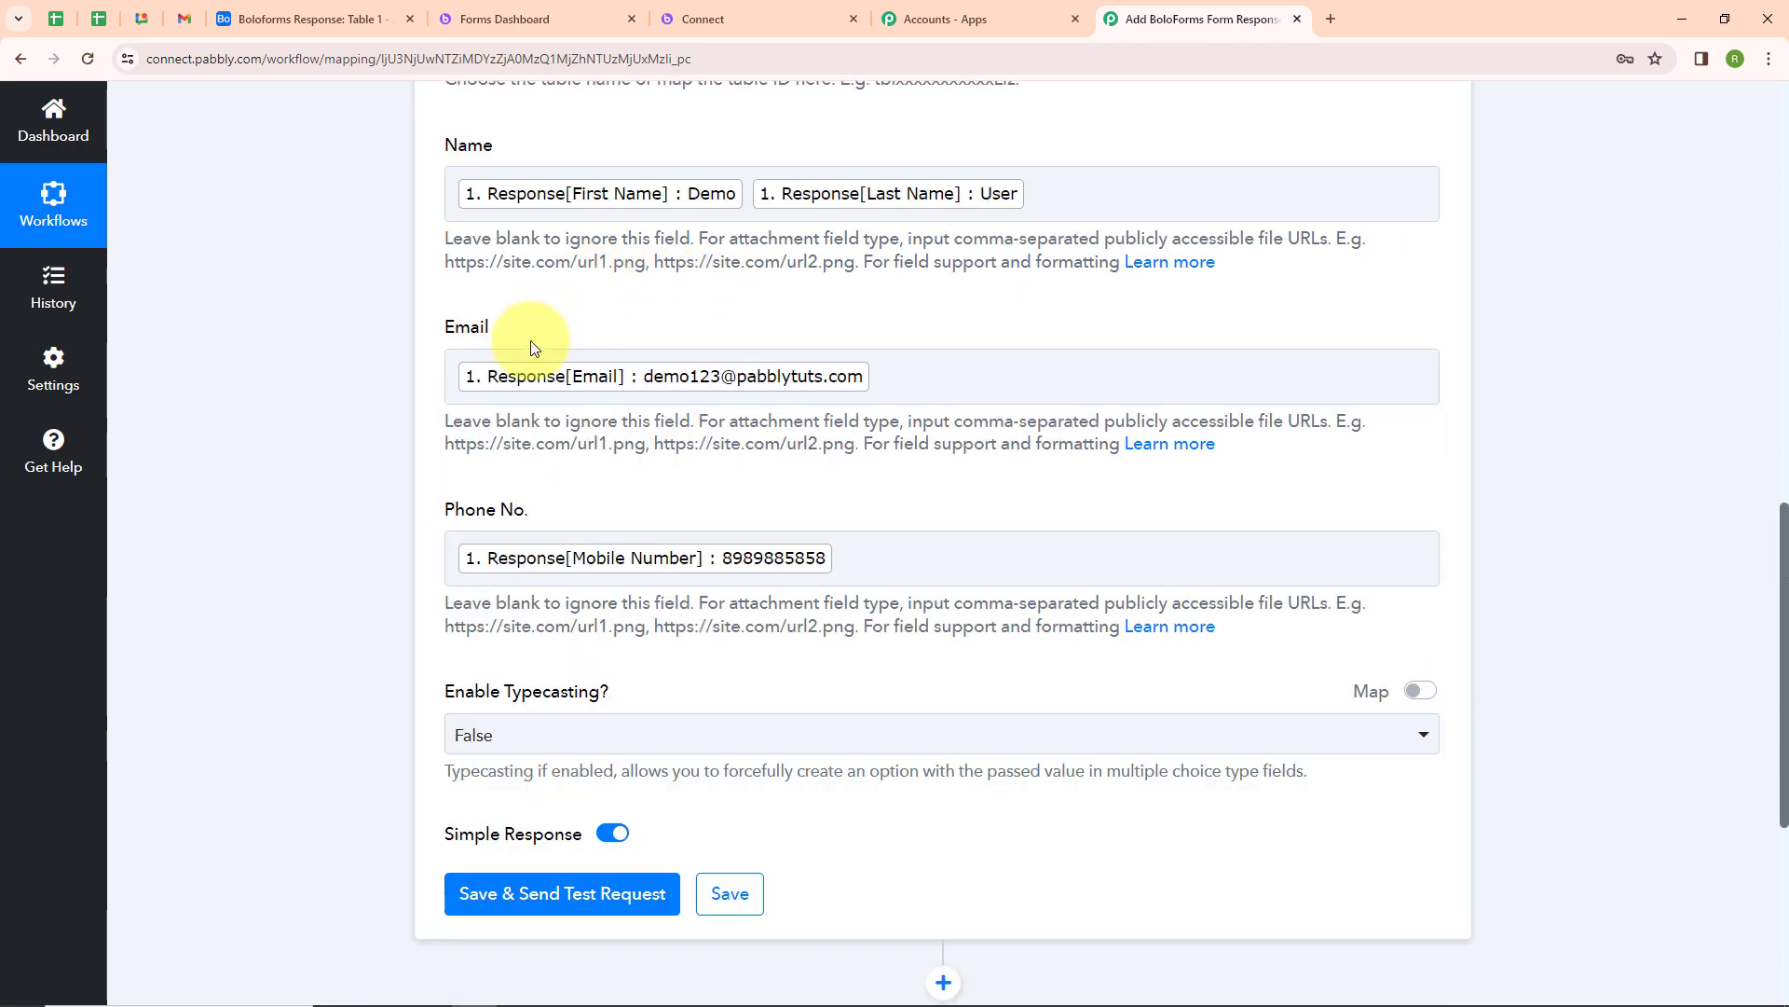
scroll(928, 524, "down", 2)
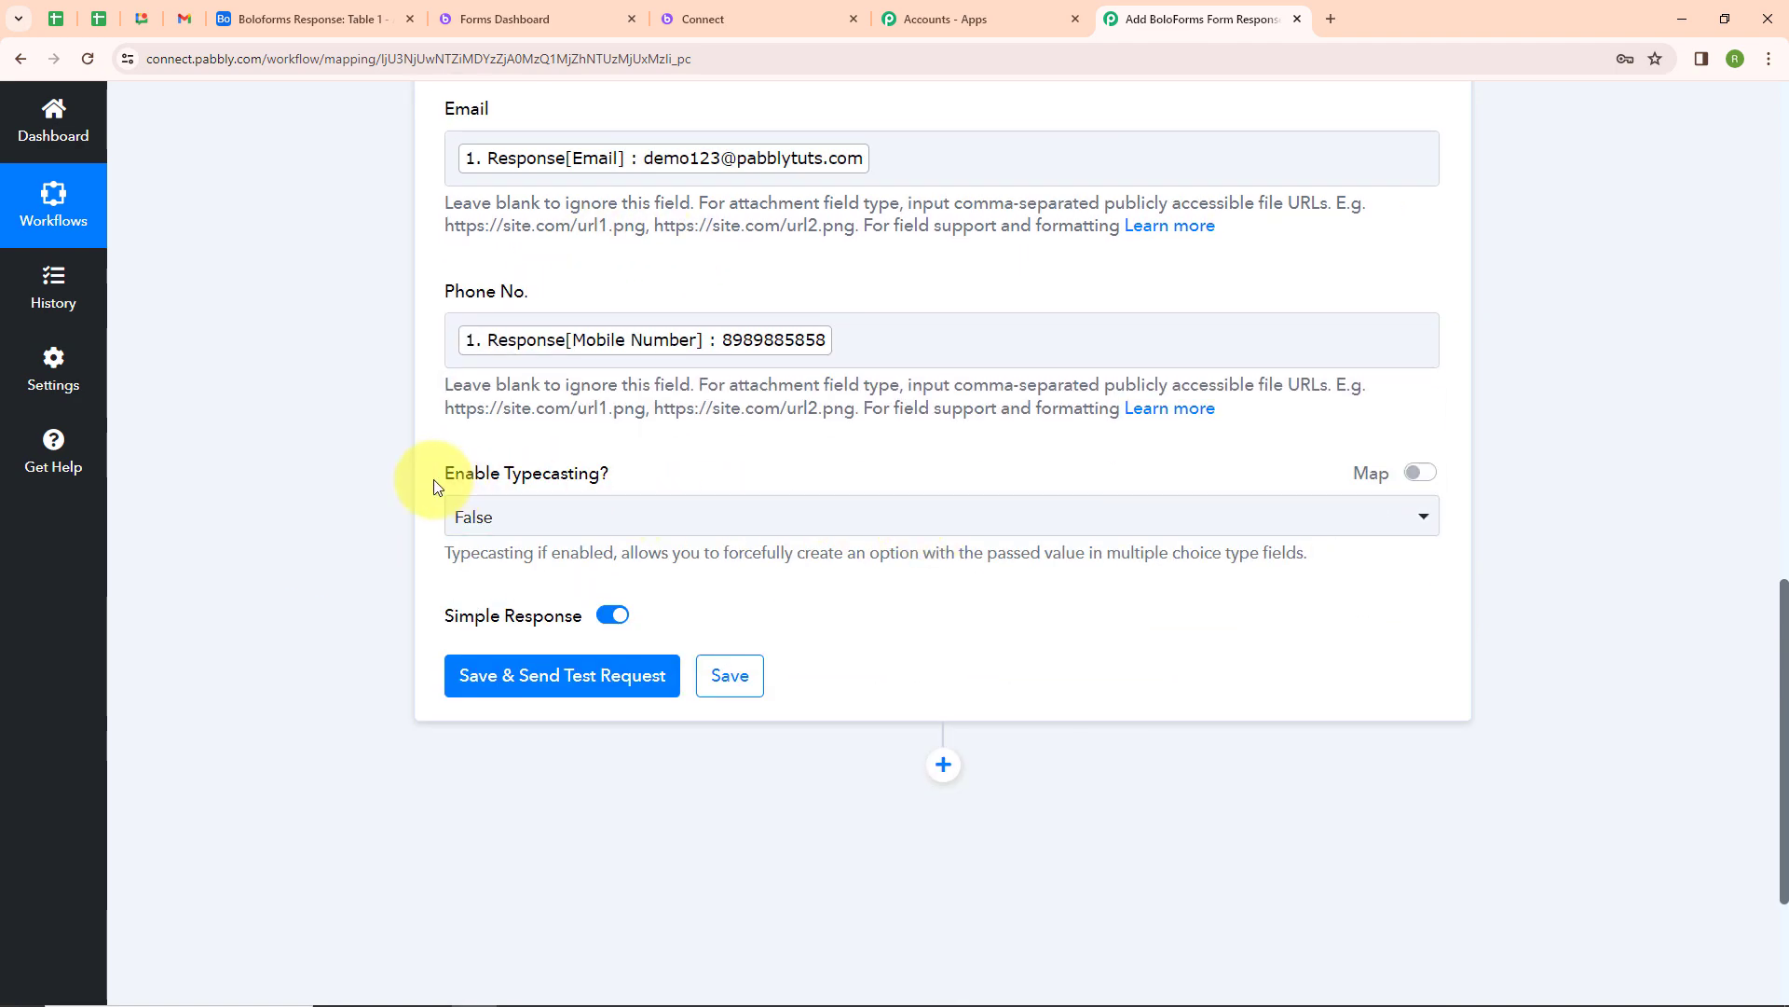
Set Enable Typecasting to False, then save the action and send a test request
left_click(637, 518)
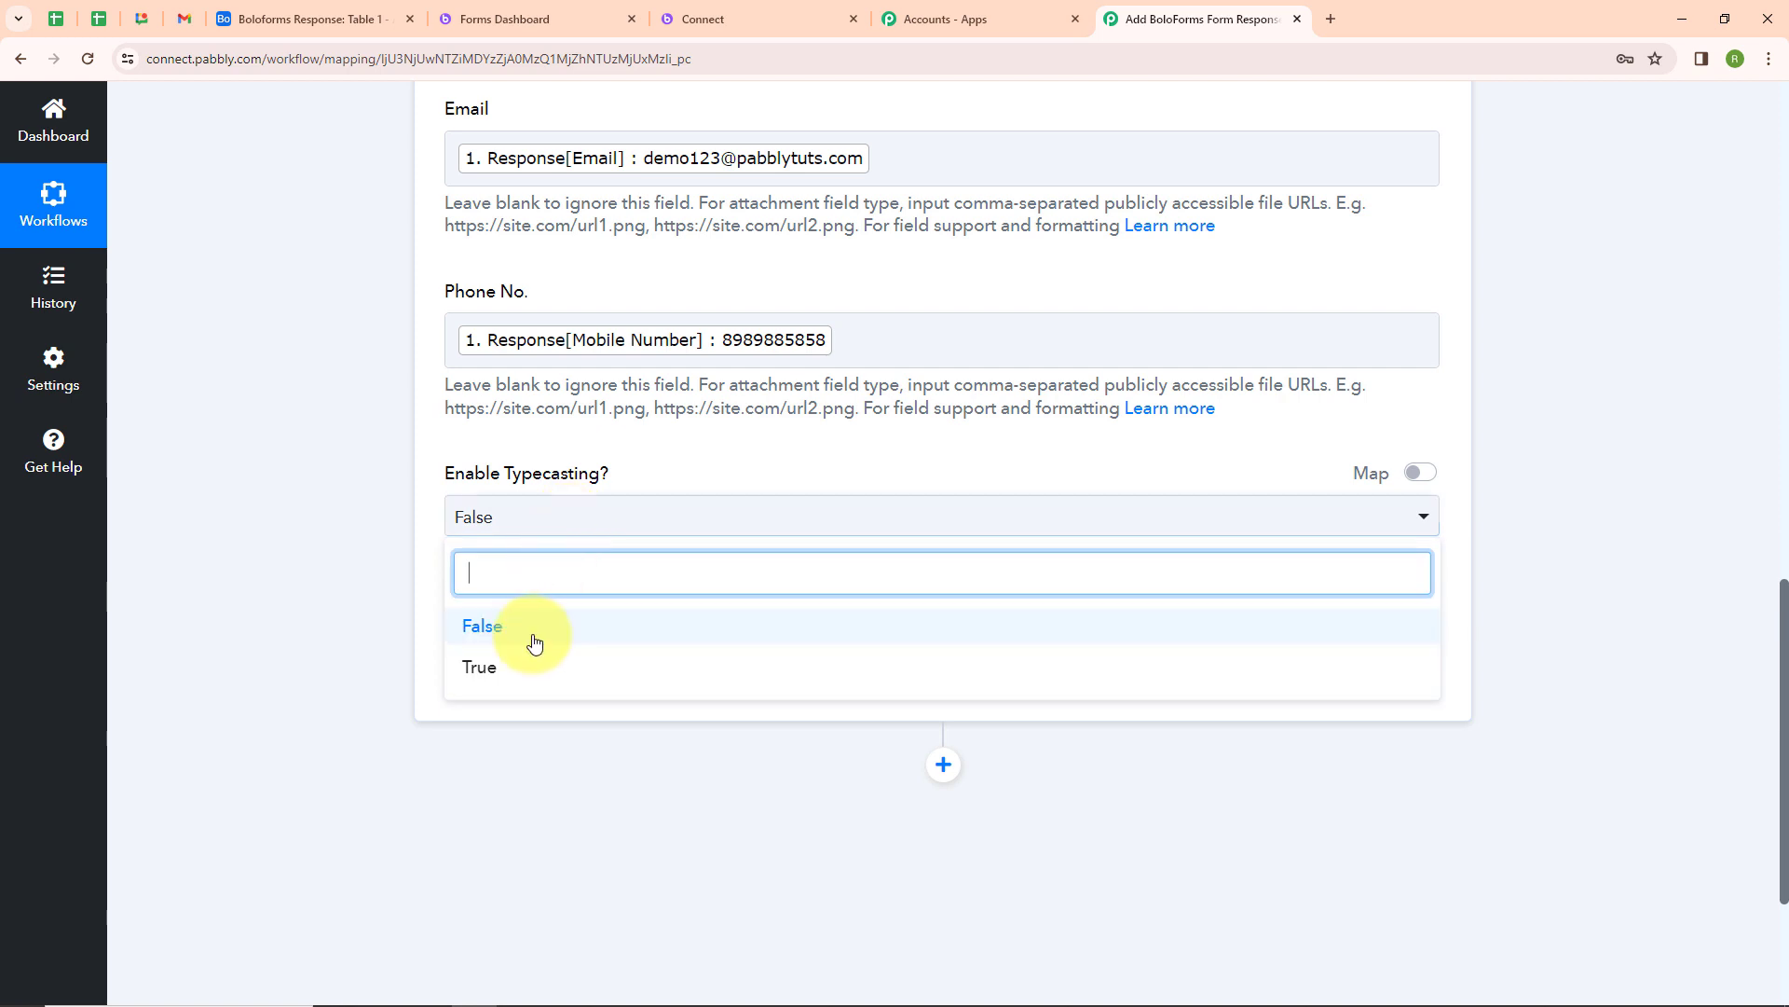
left_click(532, 640)
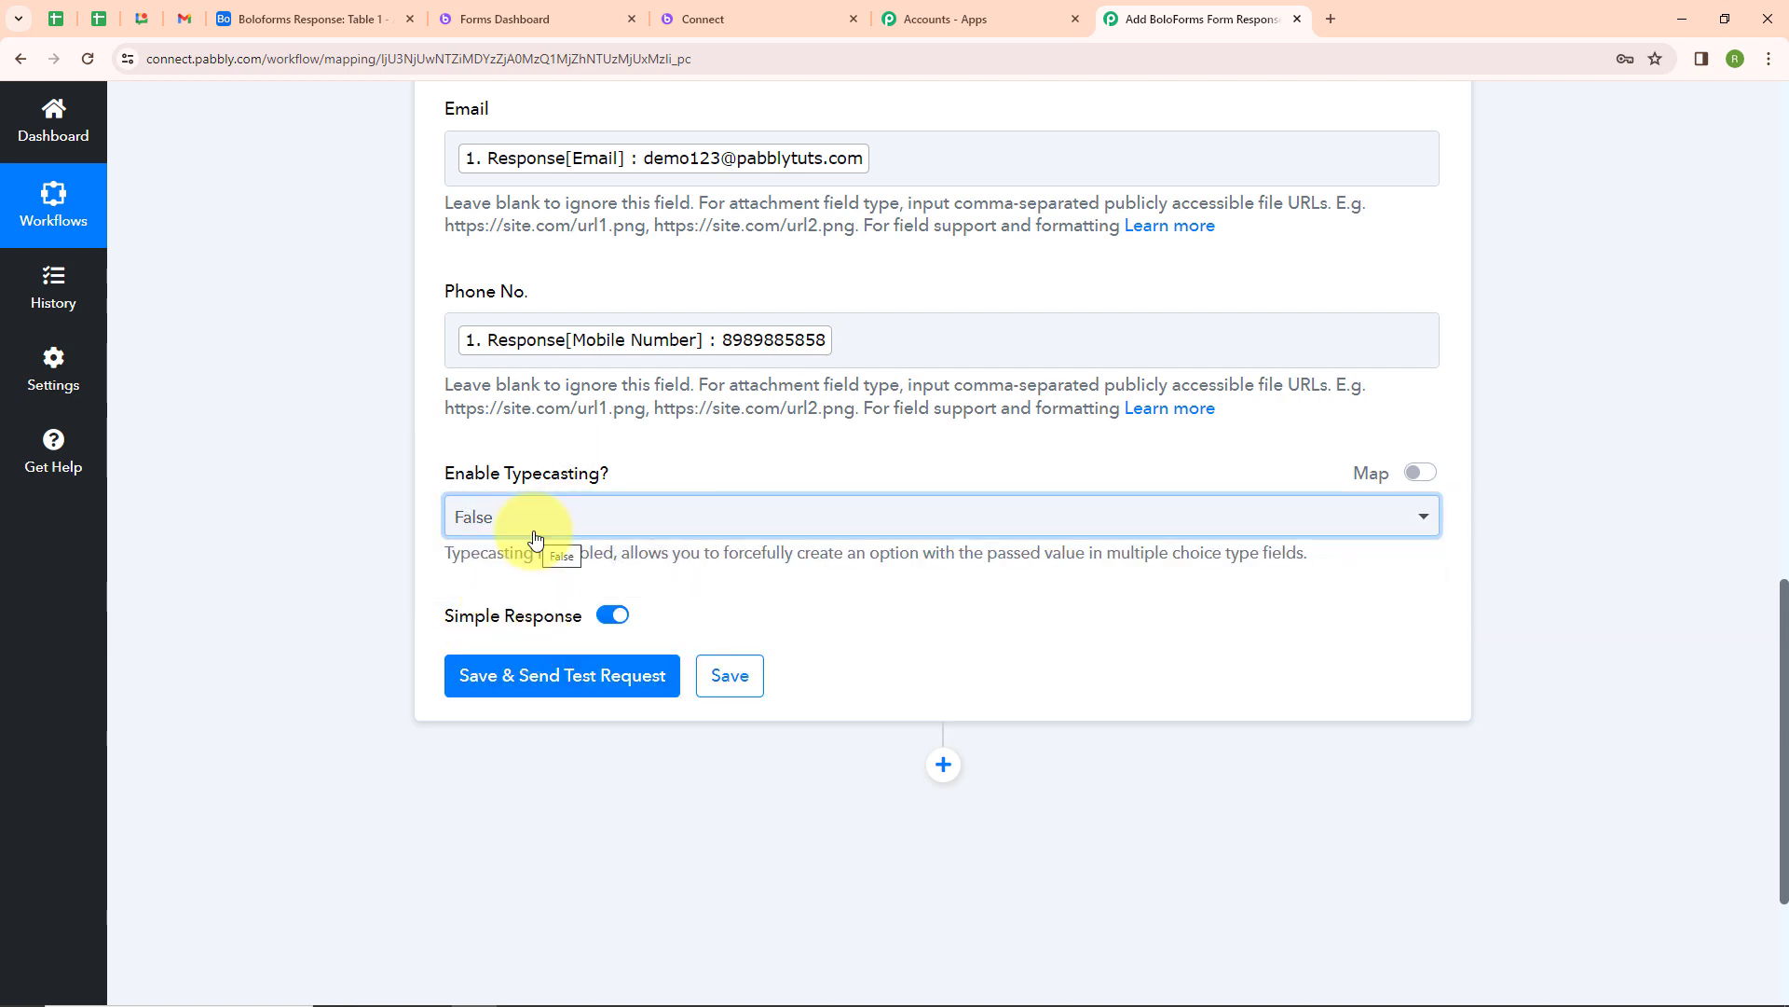
left_click(530, 678)
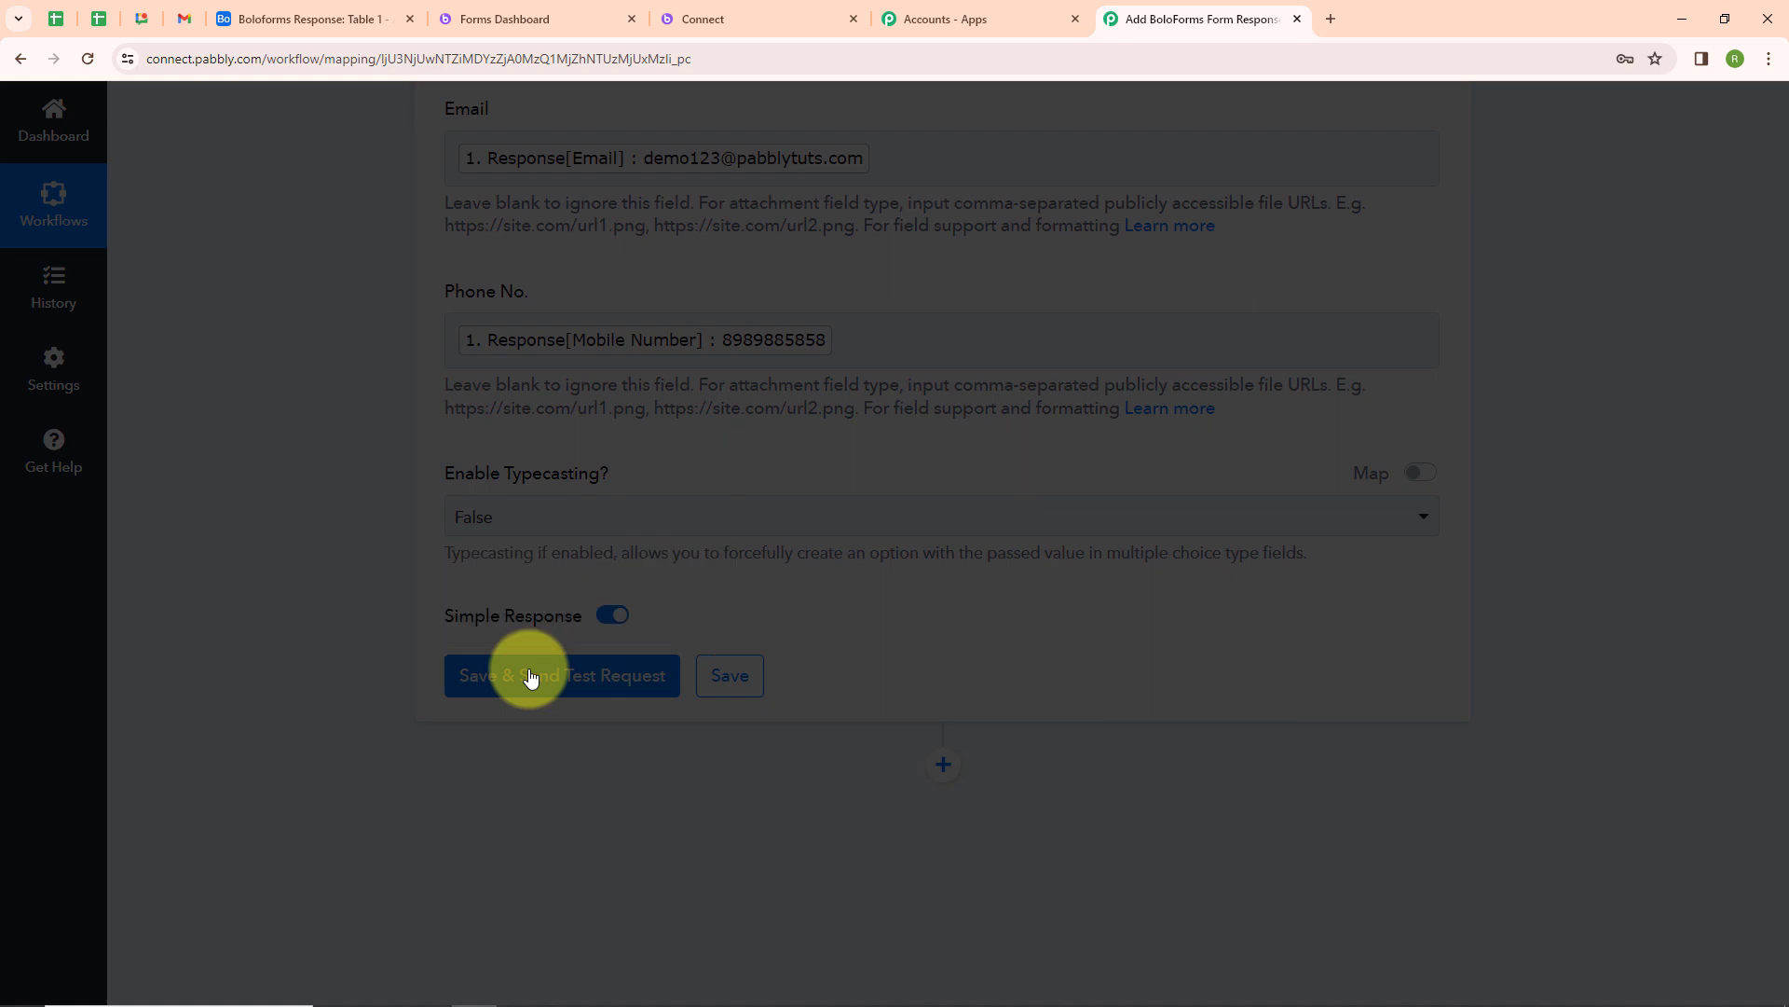
Review the test response and check the records in the Airtable table before returning to the workflow
scroll(831, 625, "down", 2)
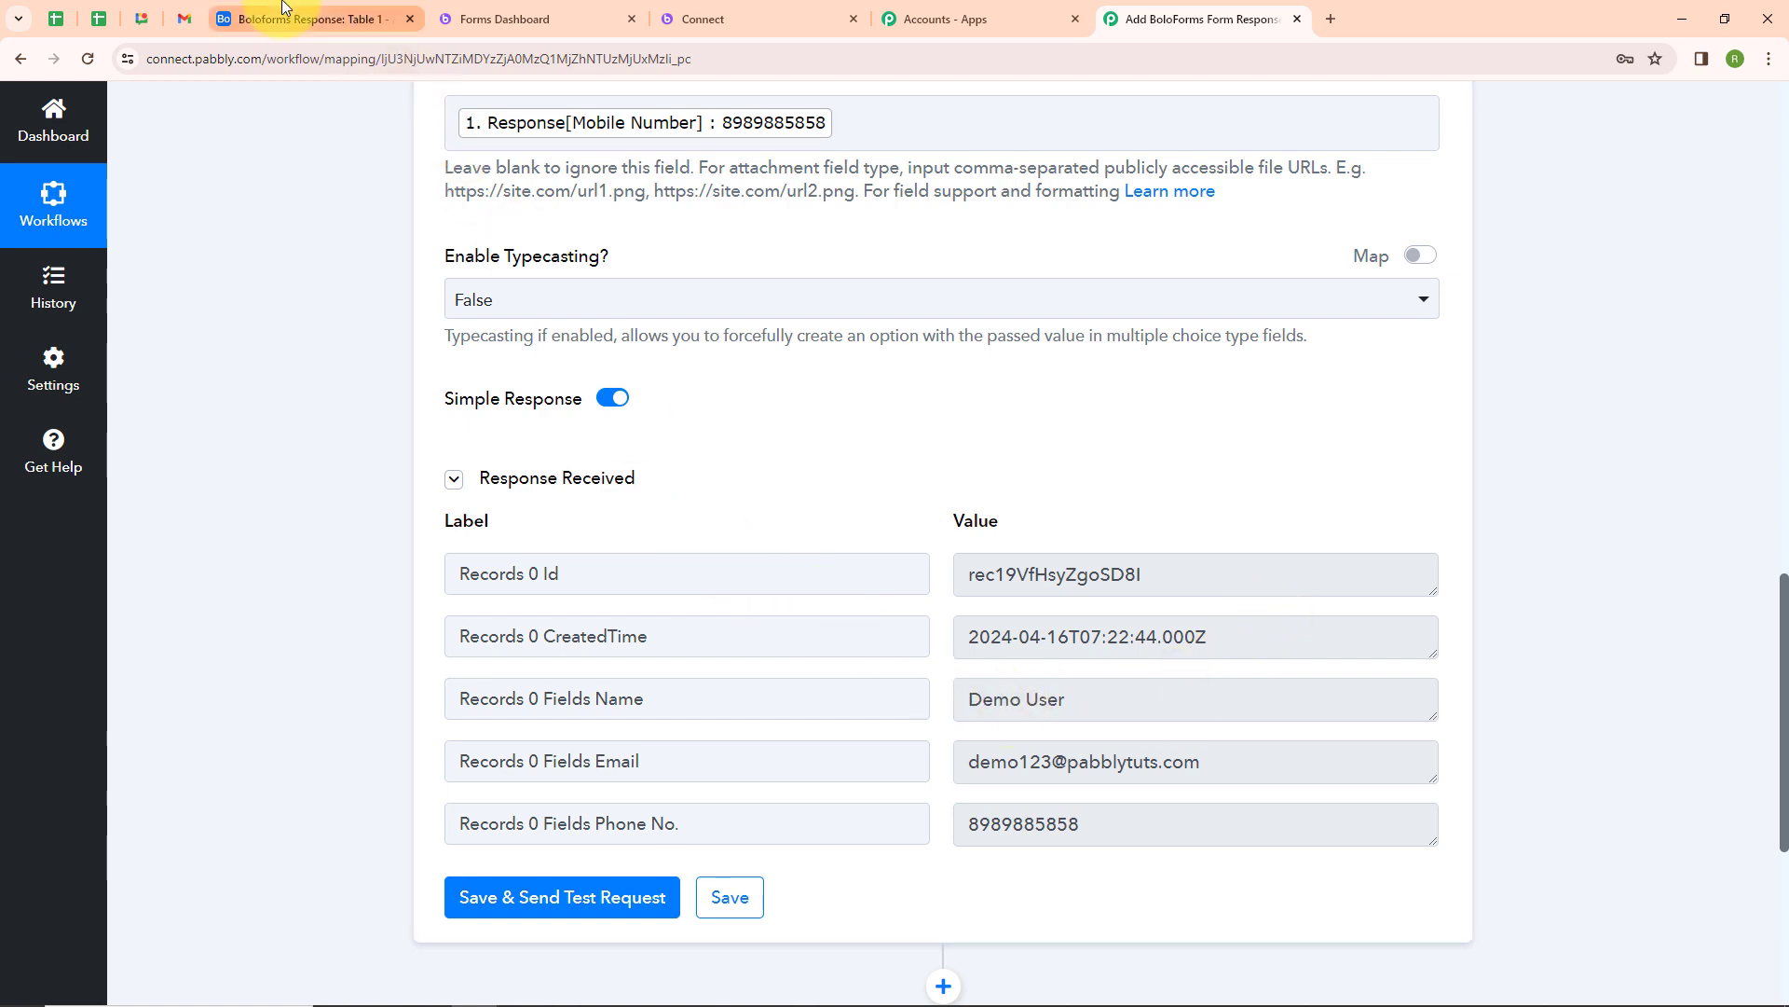
left_click(250, 19)
left_click(88, 62)
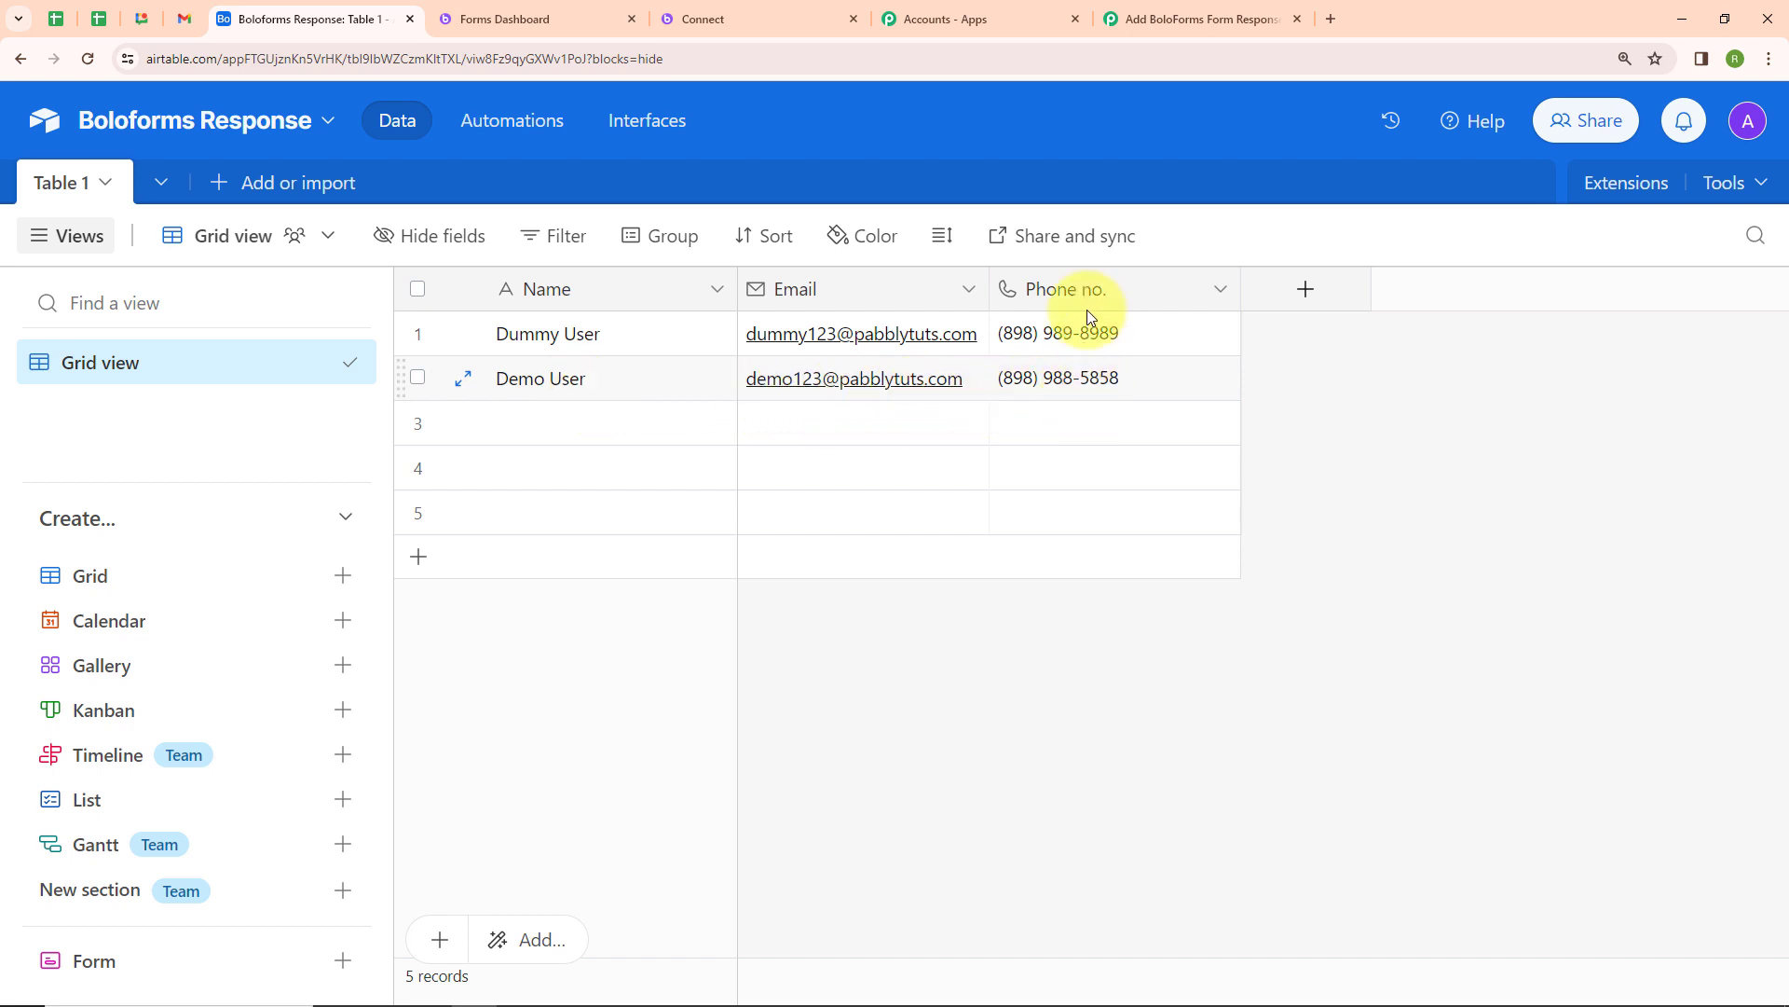
left_click(1145, 10)
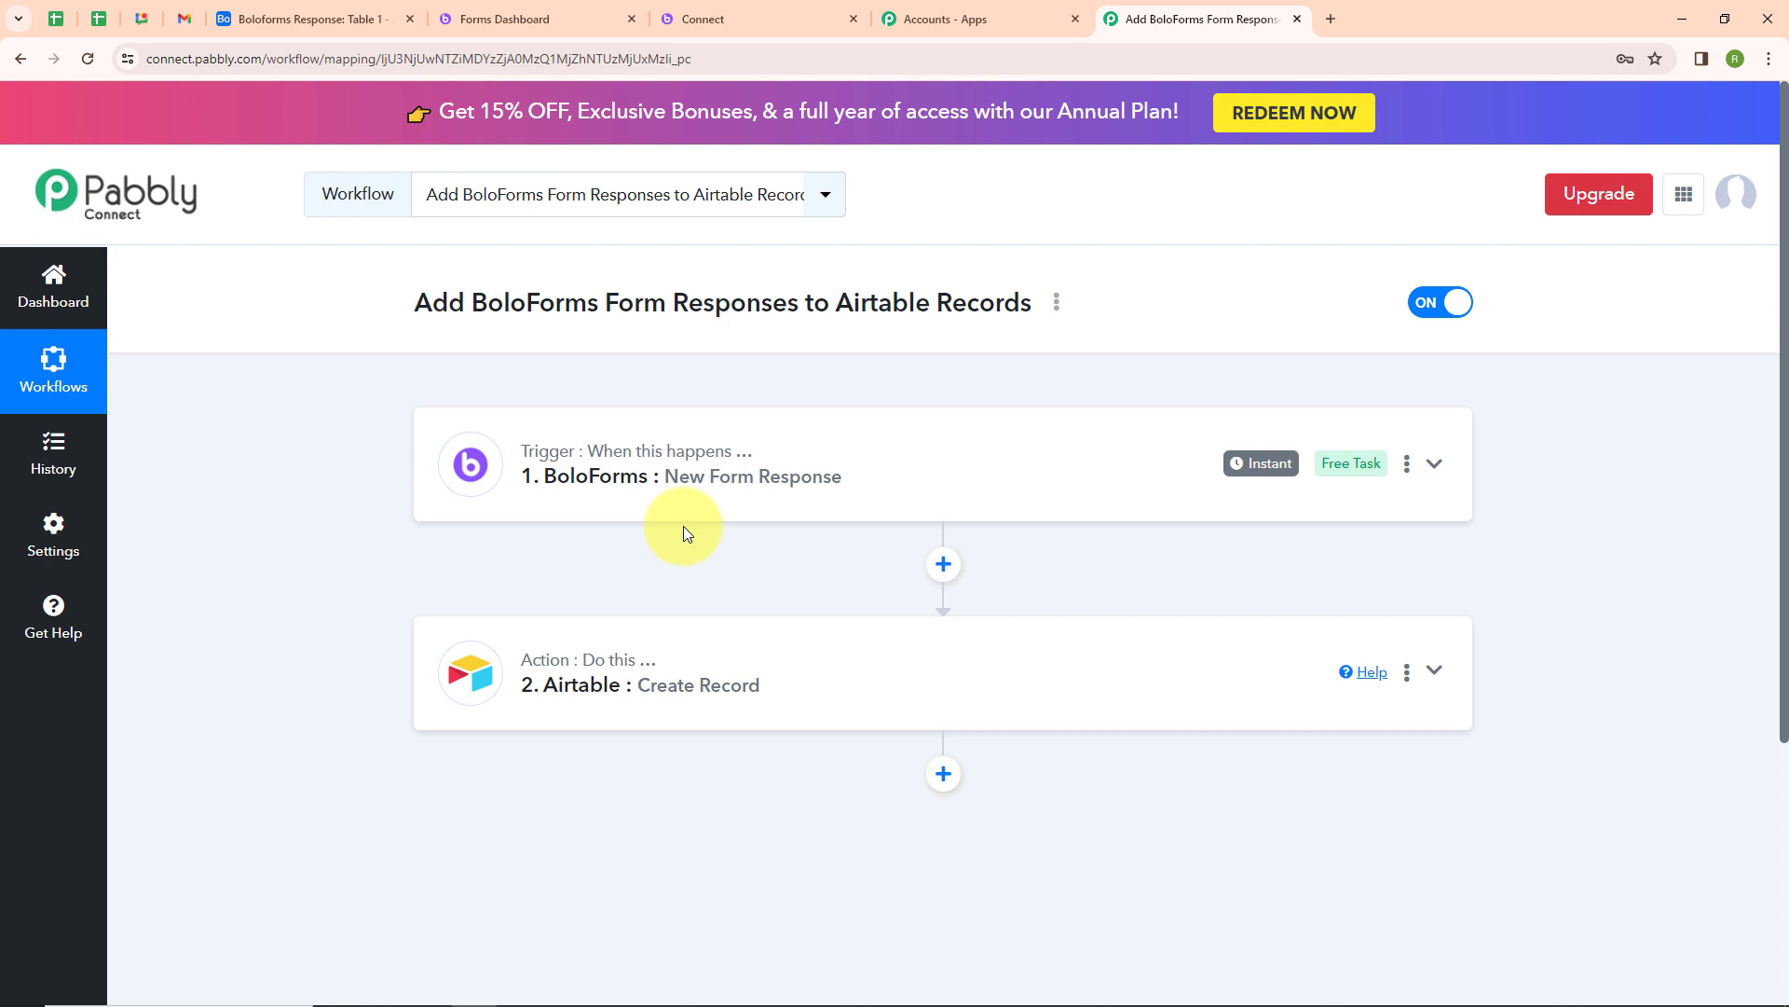
Close the extra form tab and open the Connect form's preview link from the BoloForms forms dashboard
middle_click(707, 17)
left_click(466, 16)
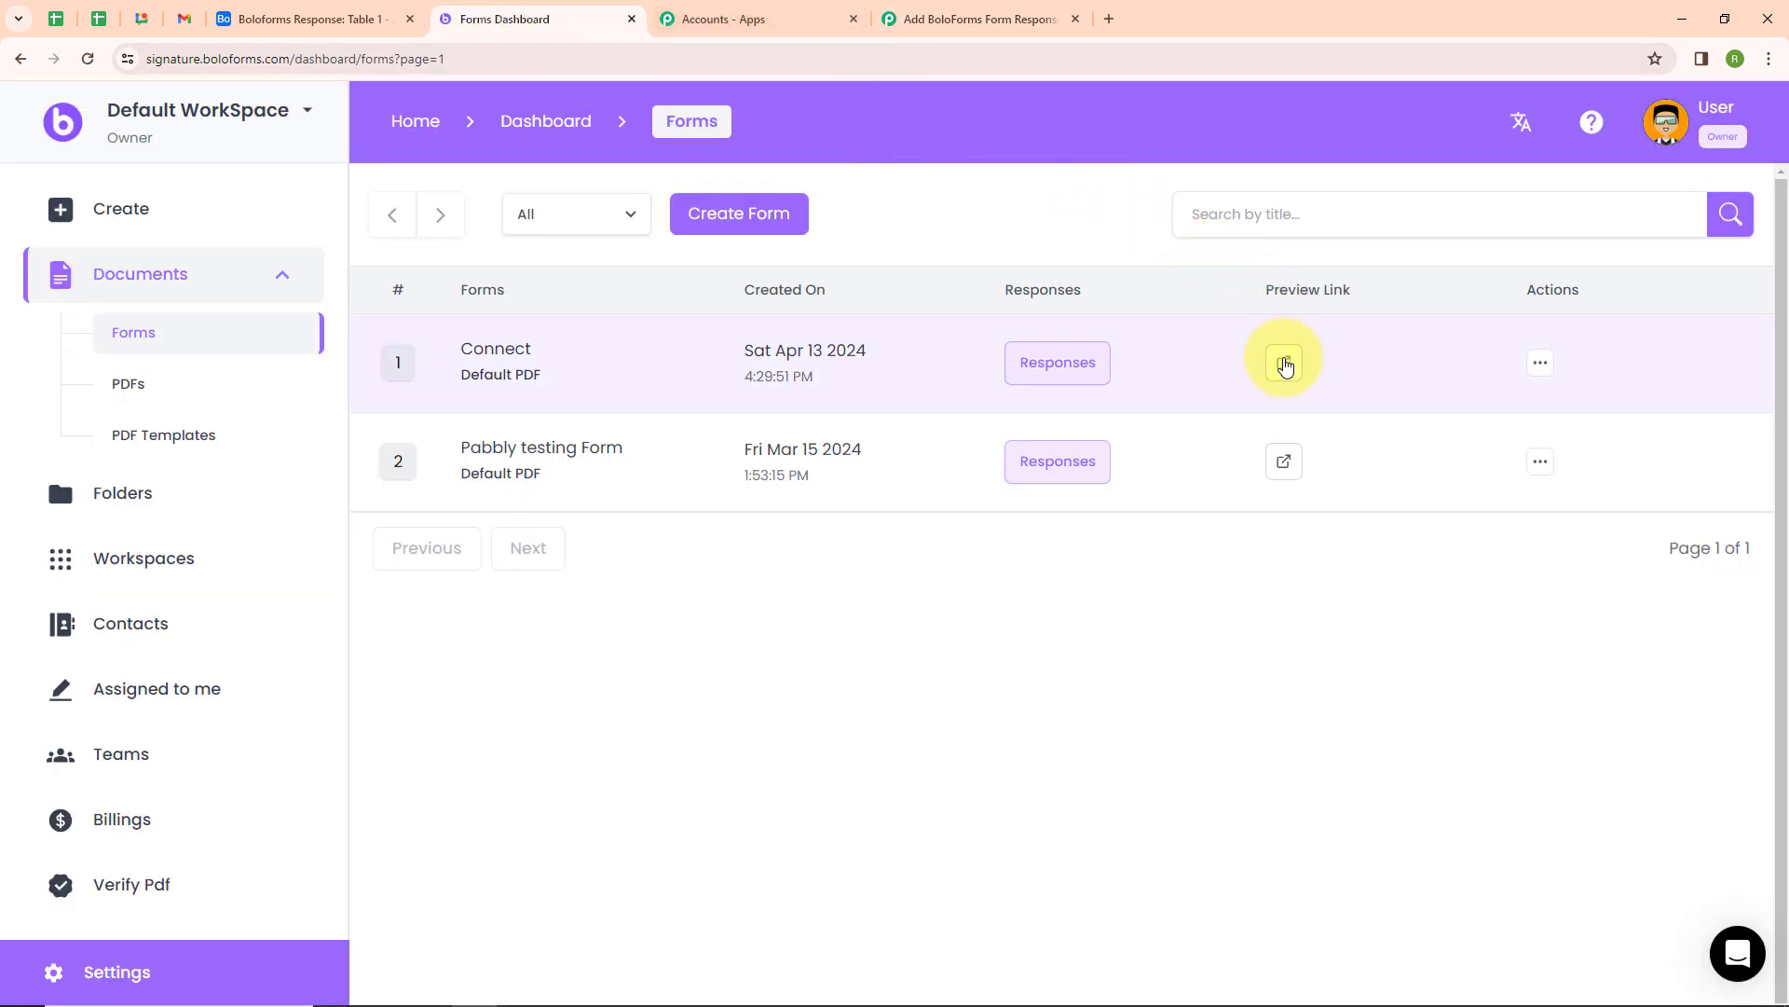
left_click(1283, 358)
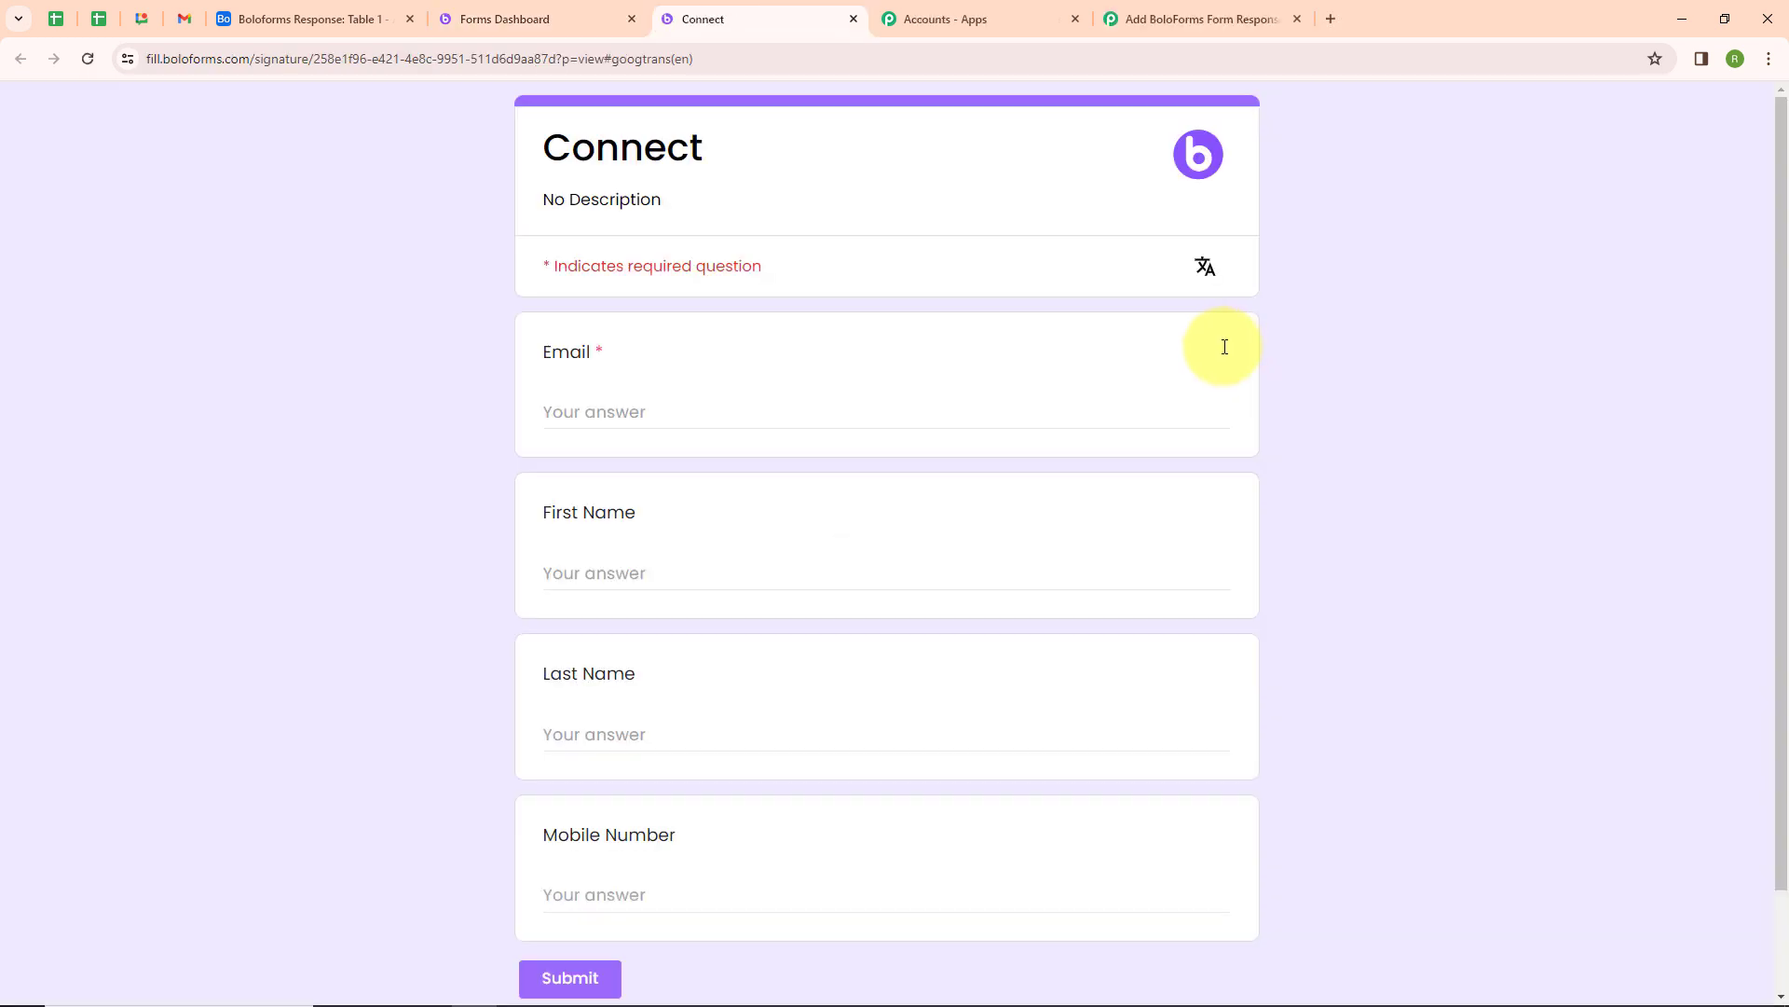
Fill in the Connect form with a test email, first name Test, last name User and a mobile number, then submit it
left_click(651, 407)
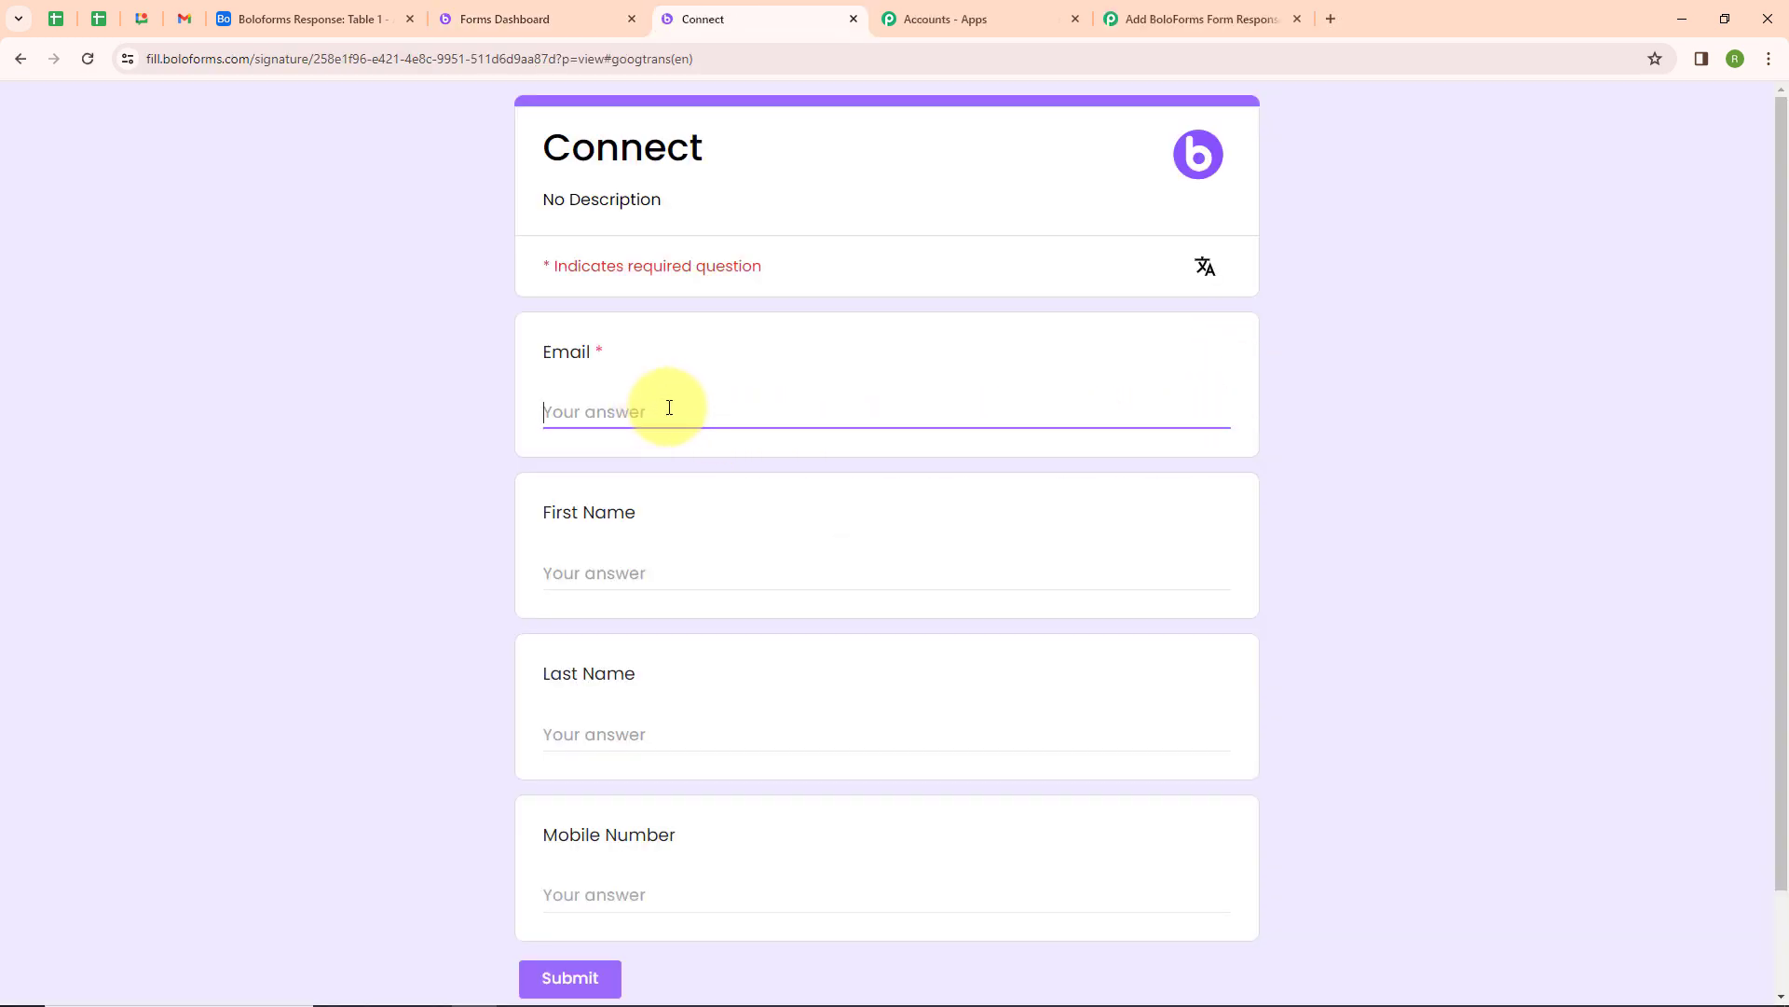
left_click(658, 570)
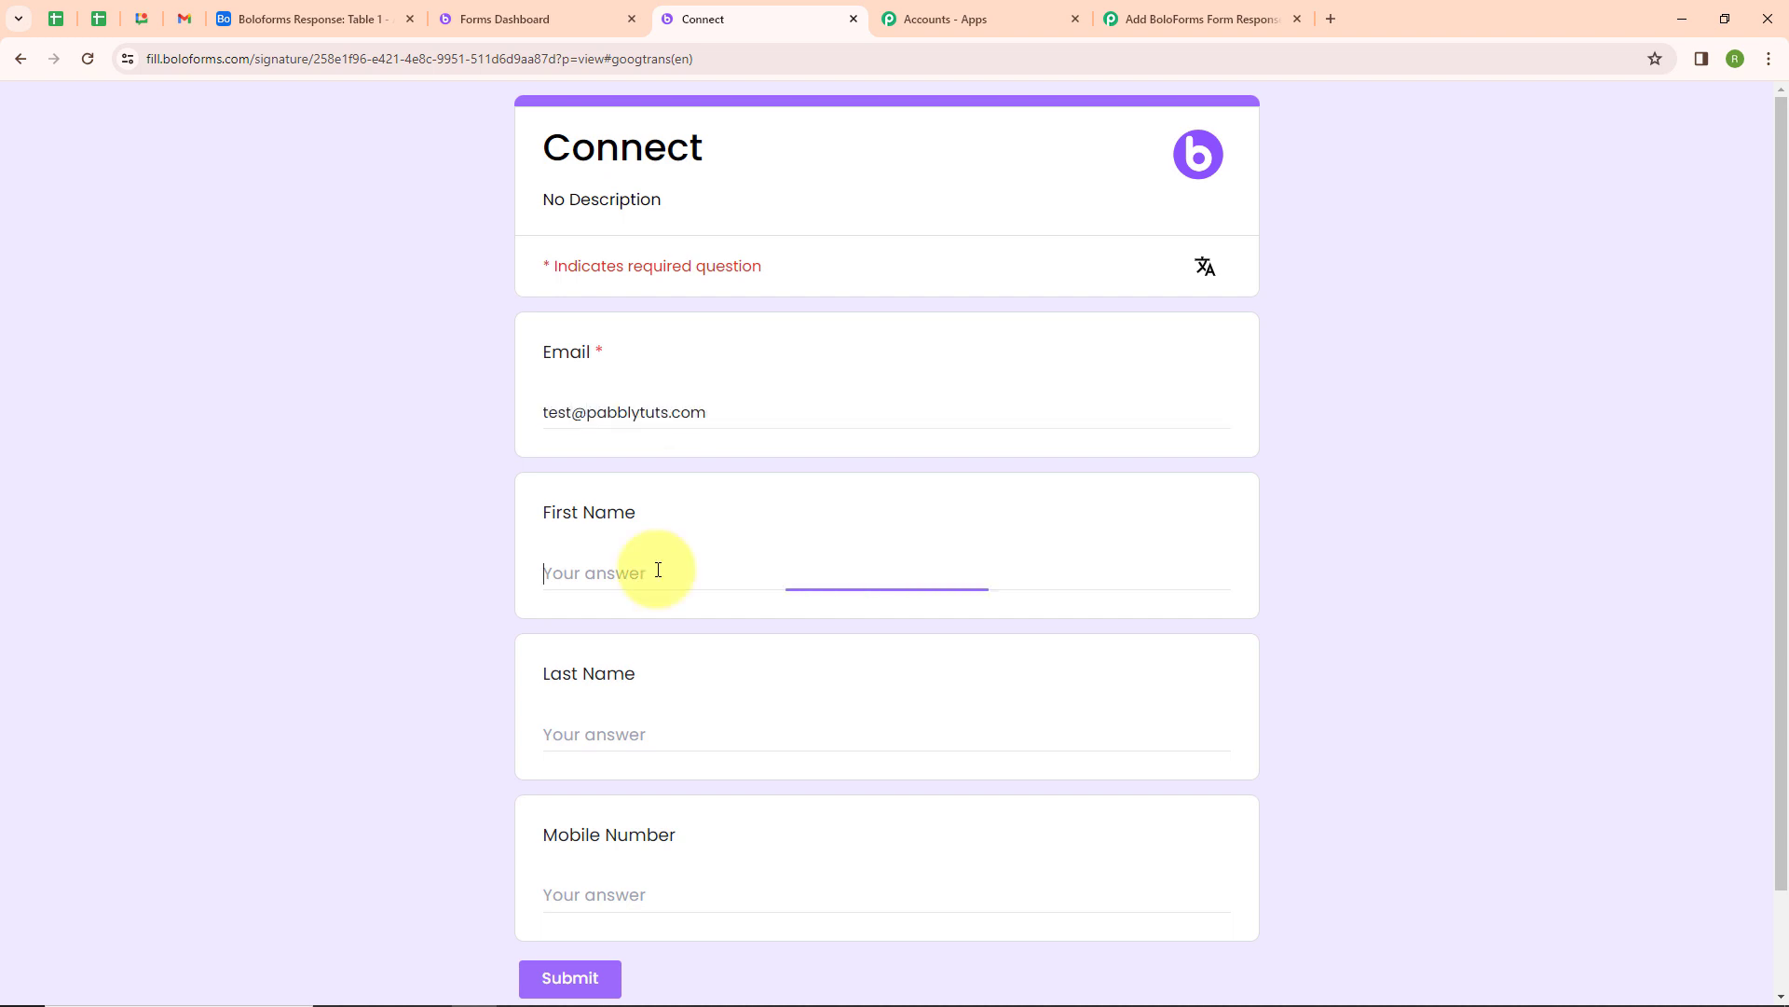
type("Test")
left_click(658, 733)
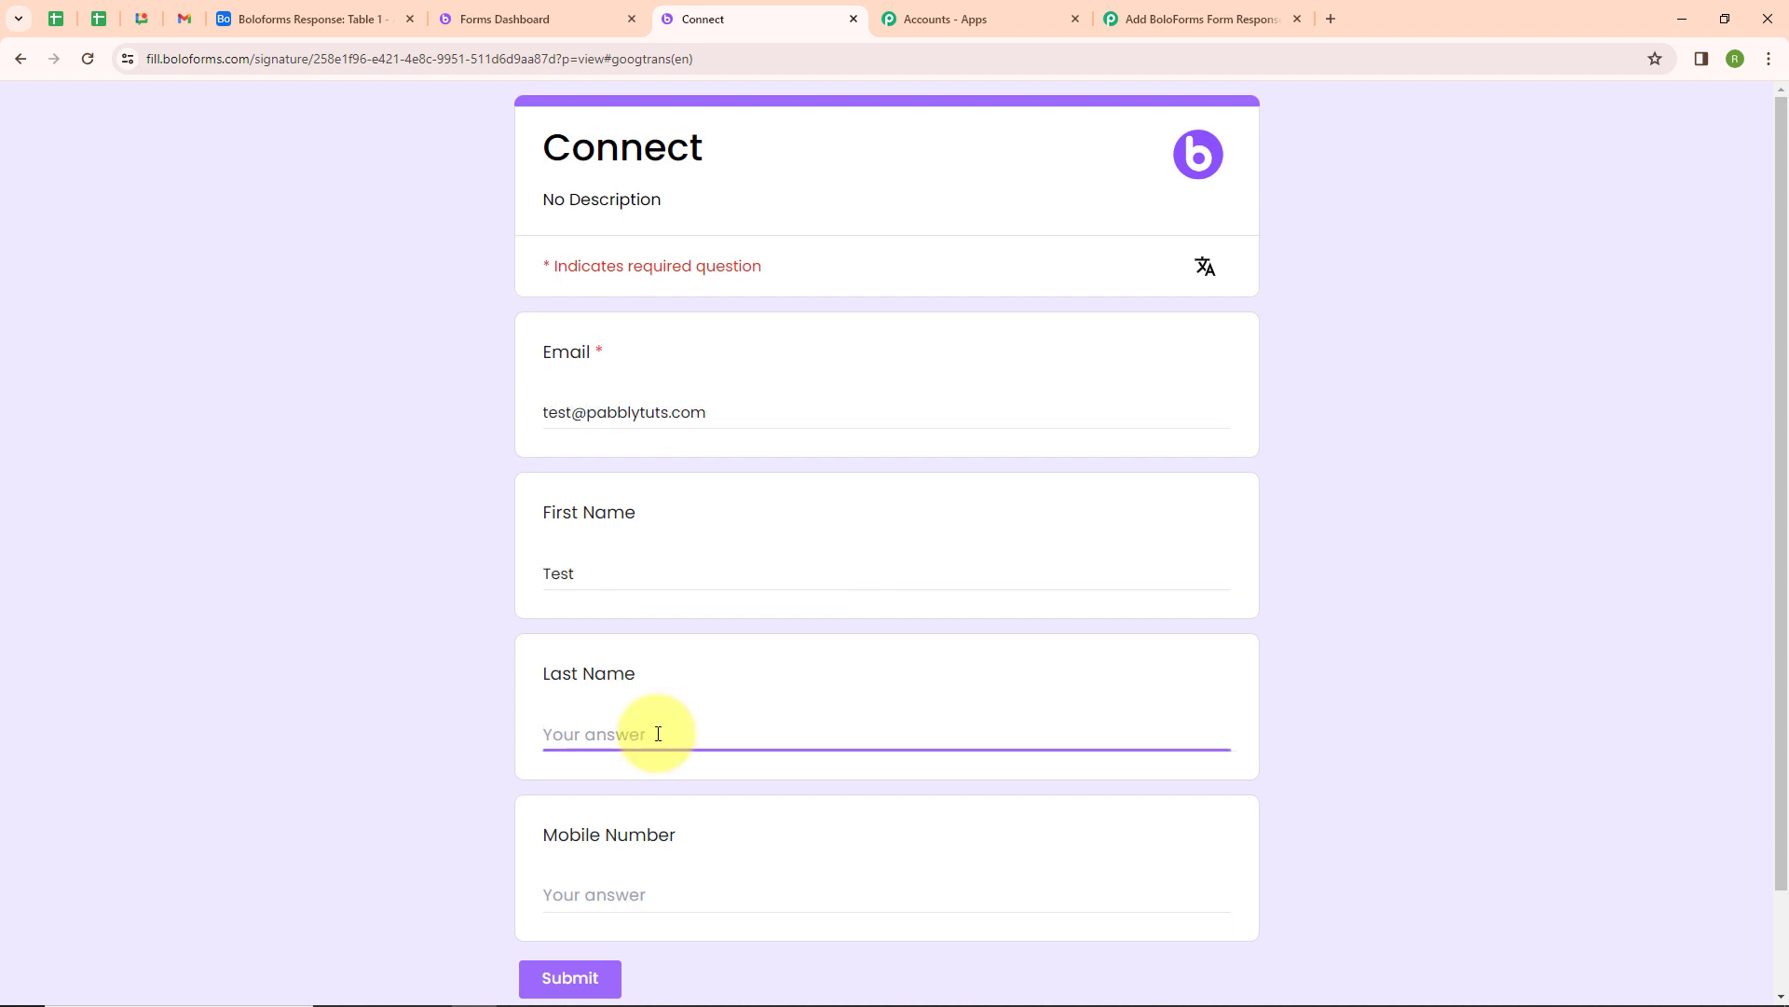
type("User")
left_click(696, 896)
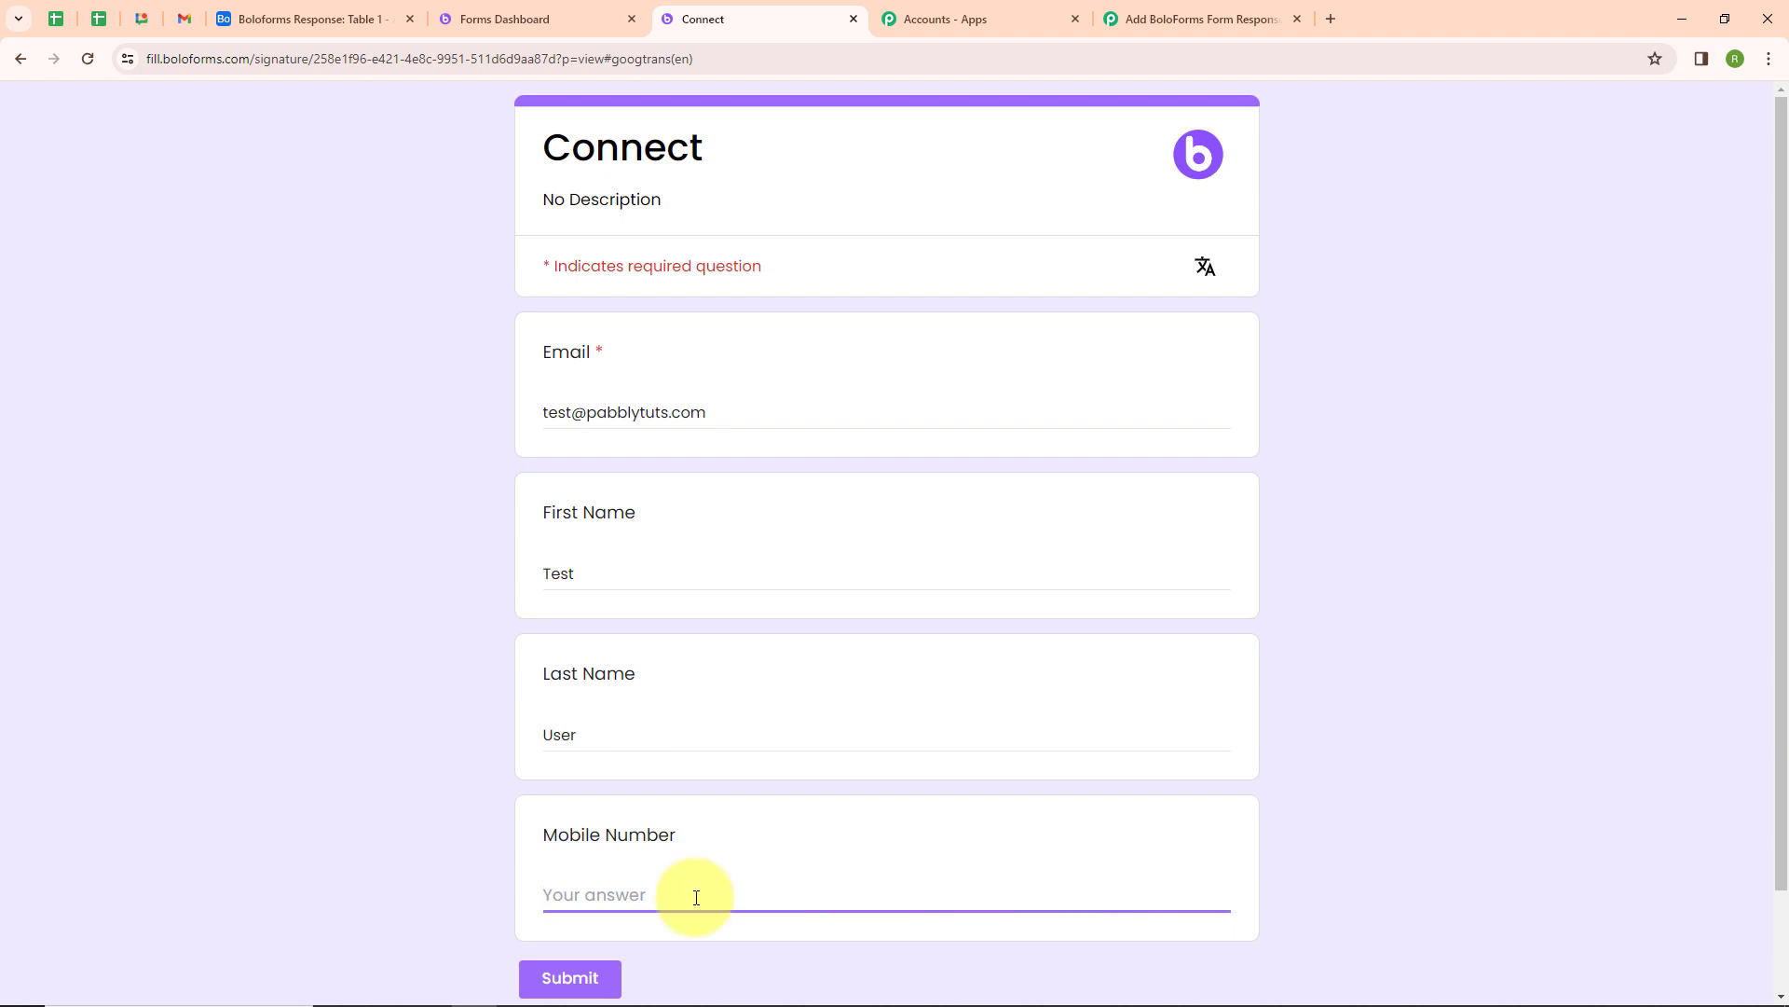
type("9000000000")
left_click(587, 975)
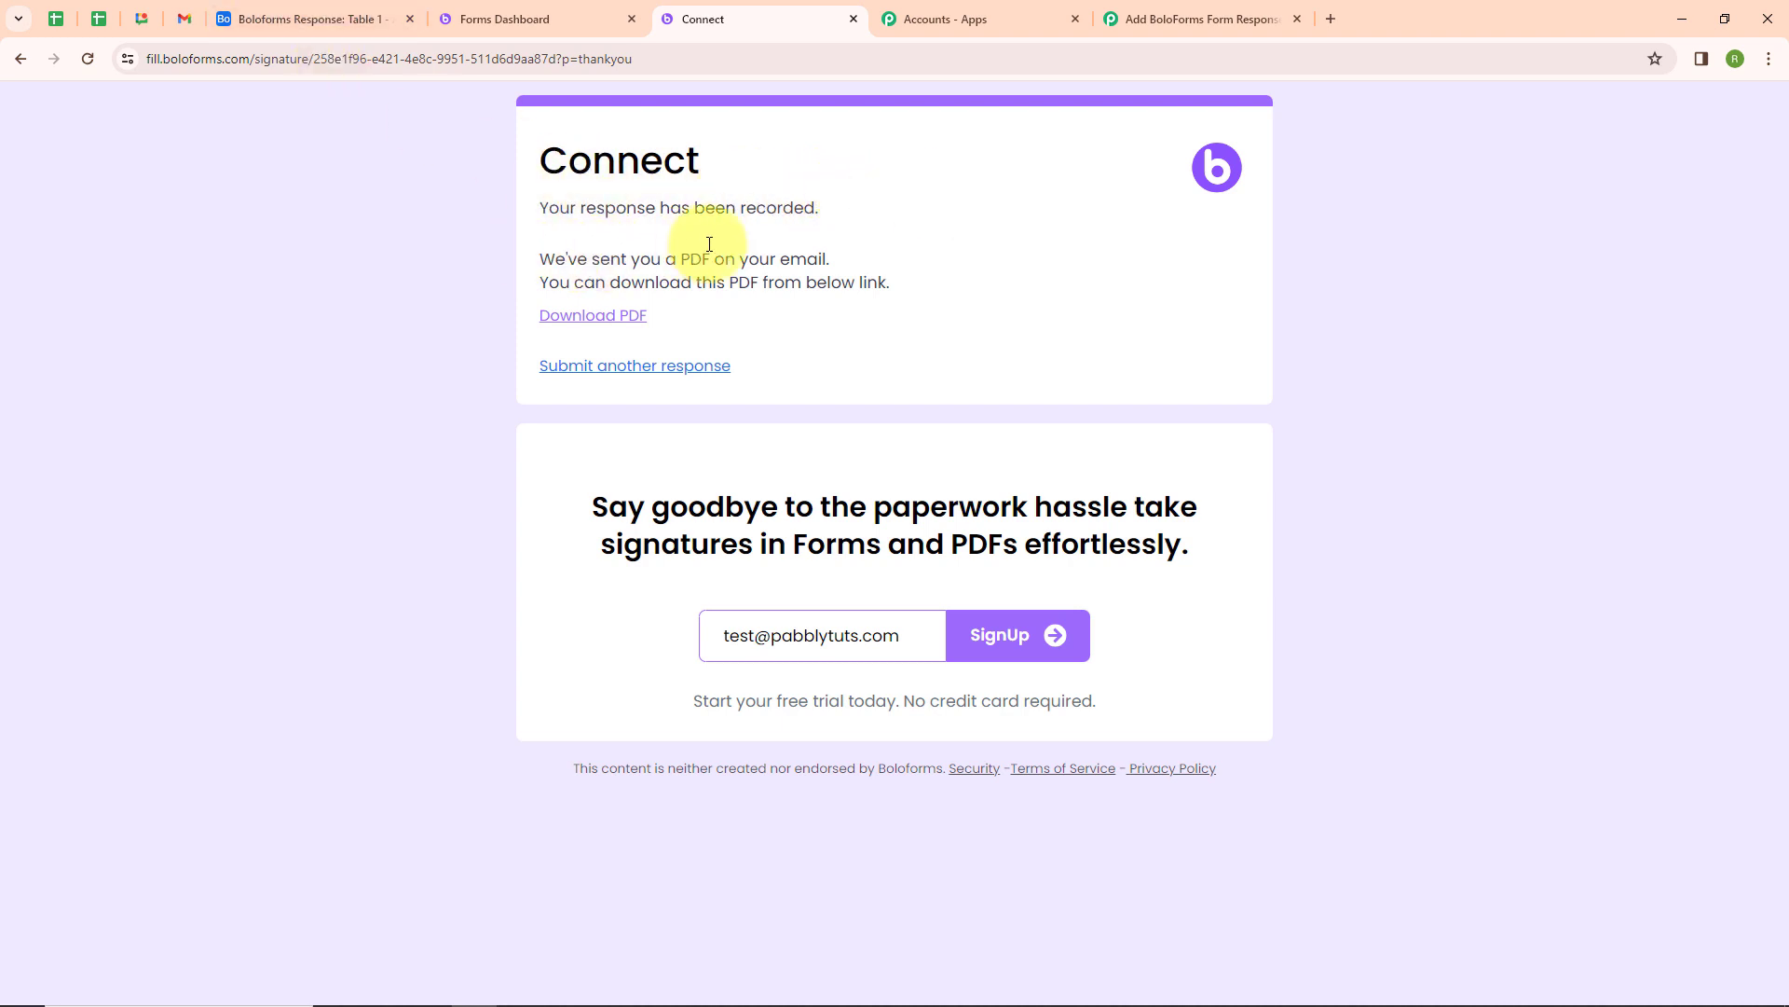
Check the Airtable table for the new record, then return to the workflow
left_click(308, 12)
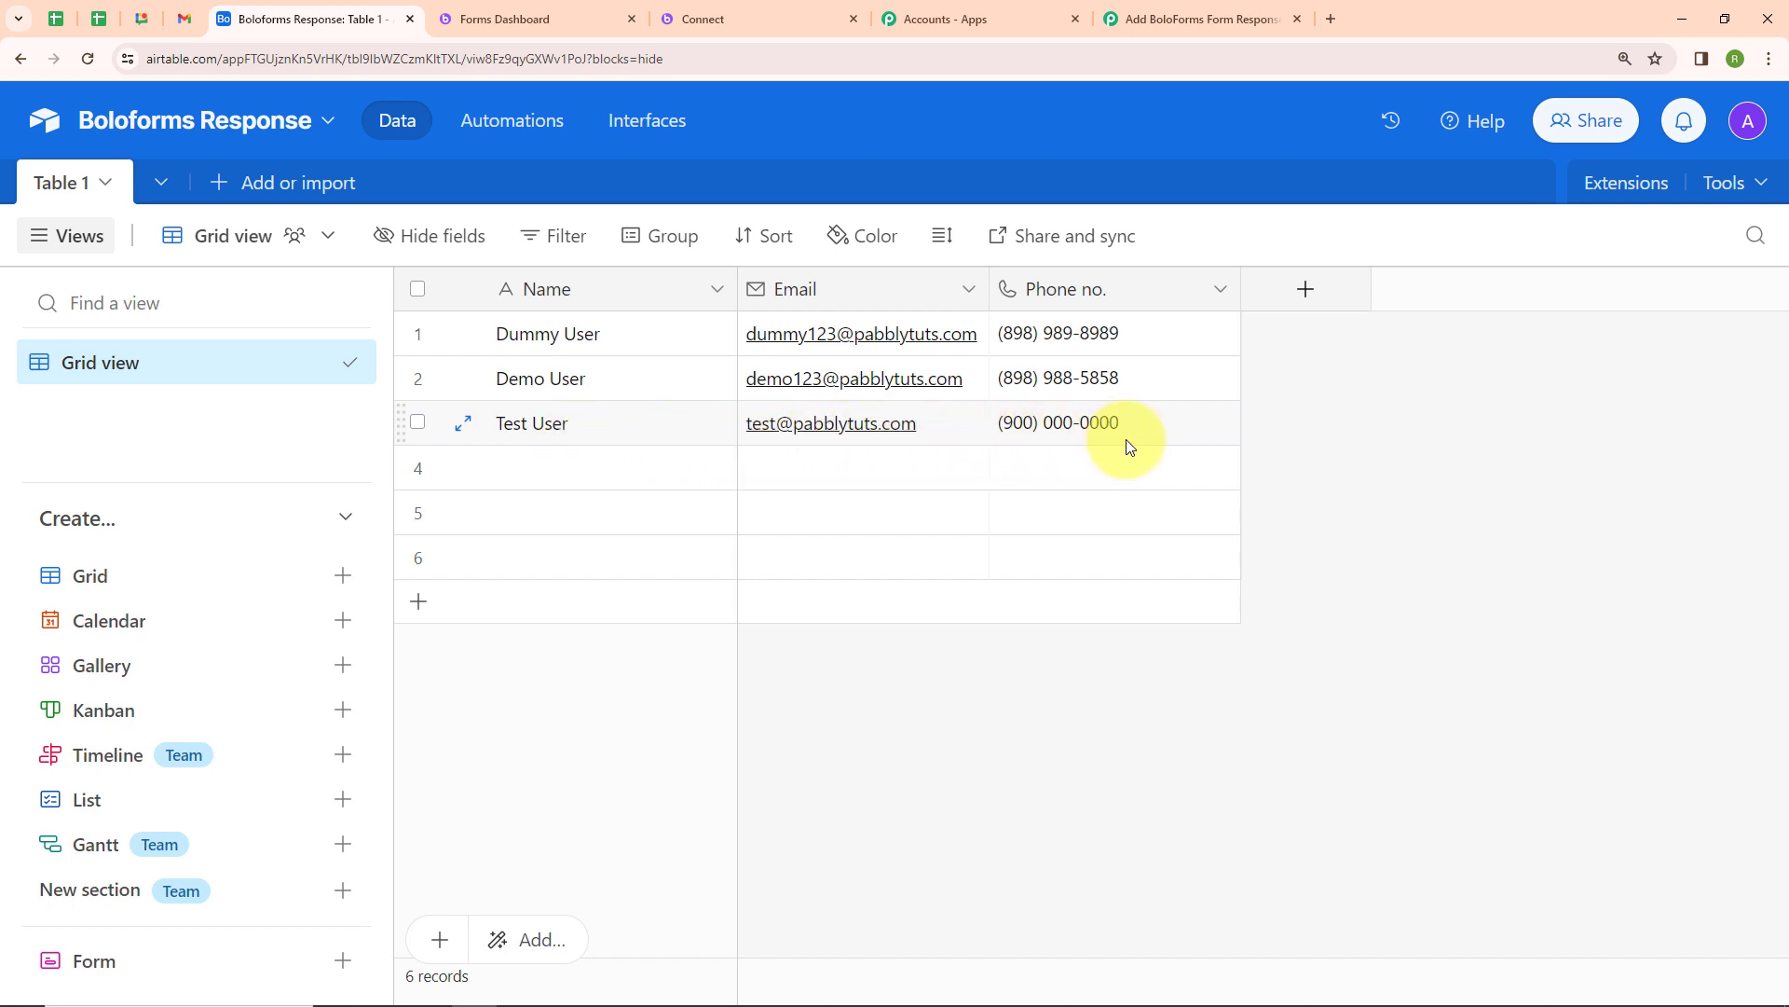
left_click(1198, 17)
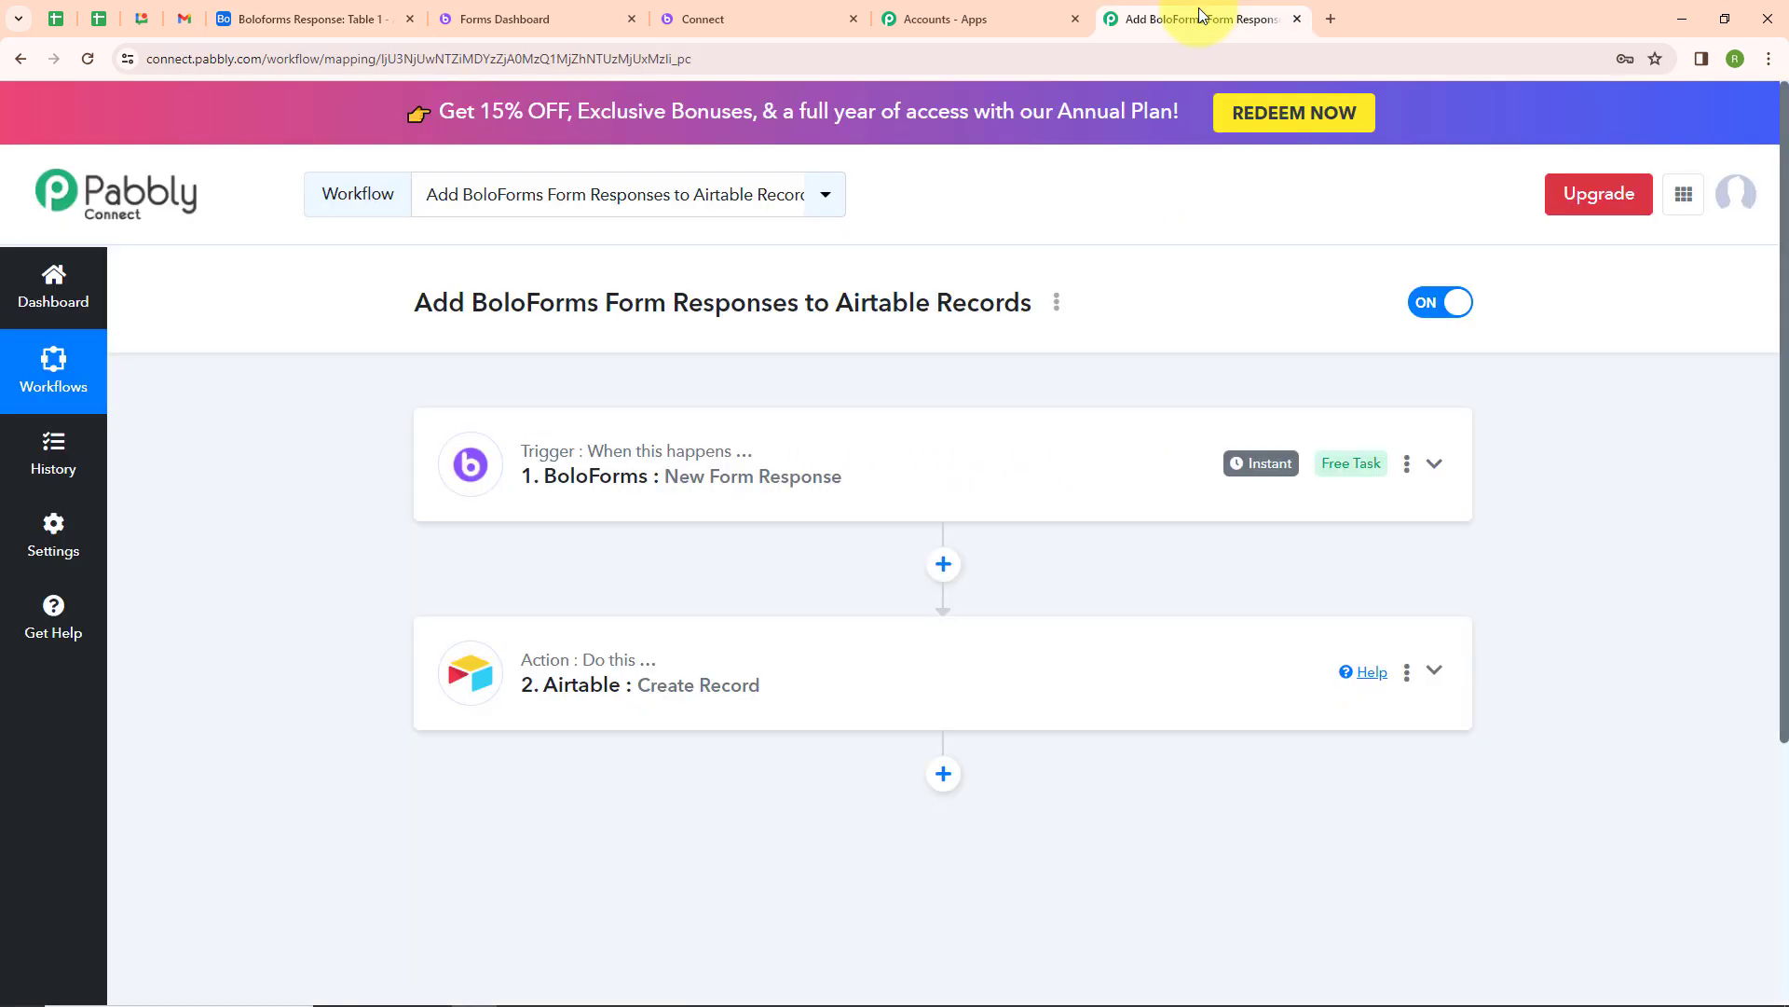